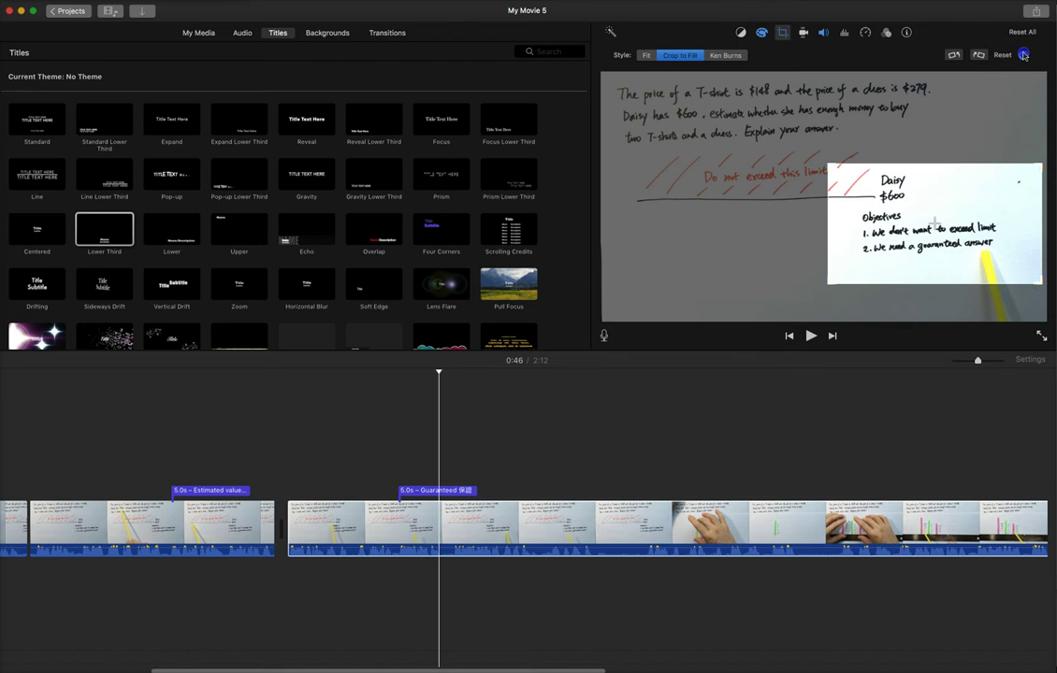
# Step: Apply the Crop to Fill framing around the handwritten objectives and play back the transition into the cropped clip
pyautogui.click(1023, 55)
pyautogui.click(250, 522)
pyautogui.press('space')
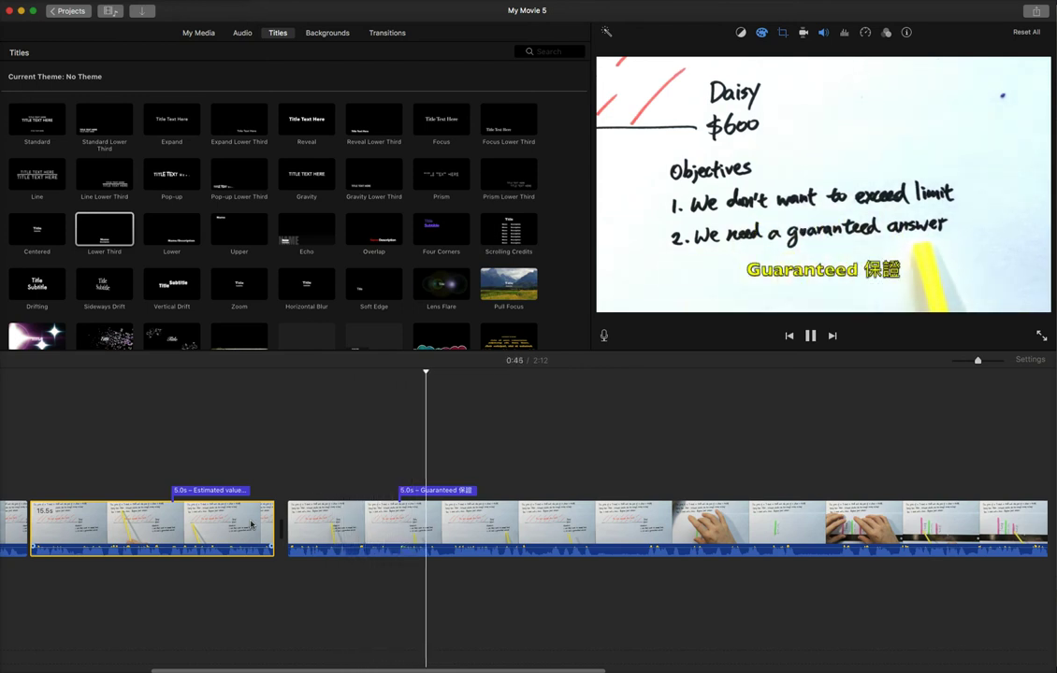
# Step: Shift the "Guaranteed 保證" title slightly later over its clip and play the section to check the timing
pyautogui.click(400, 512)
pyautogui.moveTo(433, 490); pyautogui.dragTo(459, 491)
pyautogui.click(413, 512)
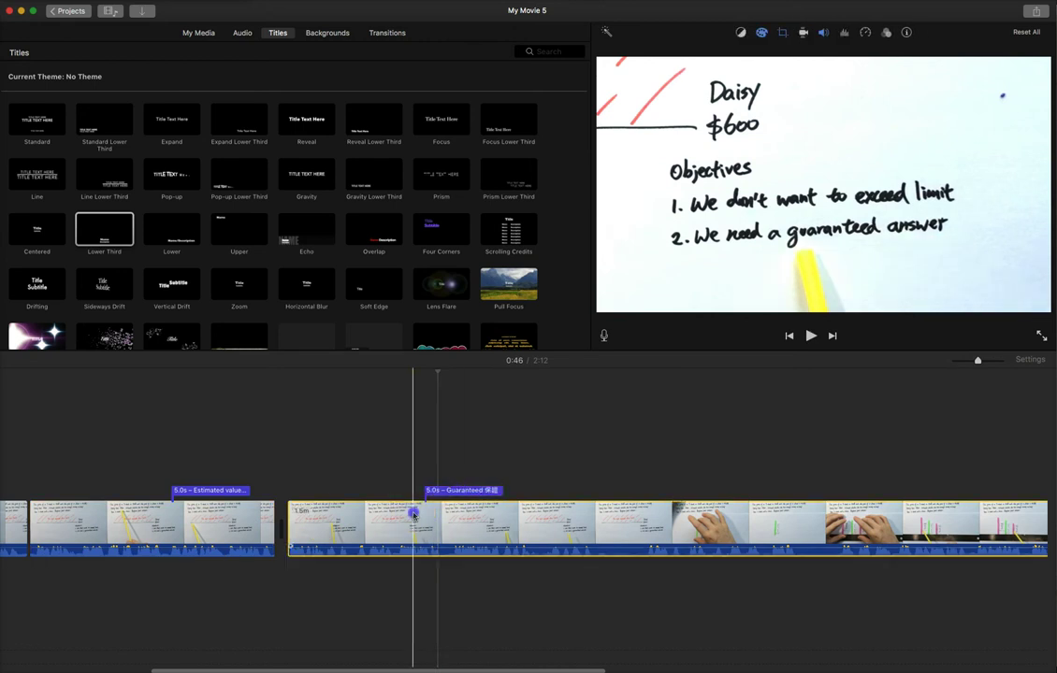
pyautogui.press('space')
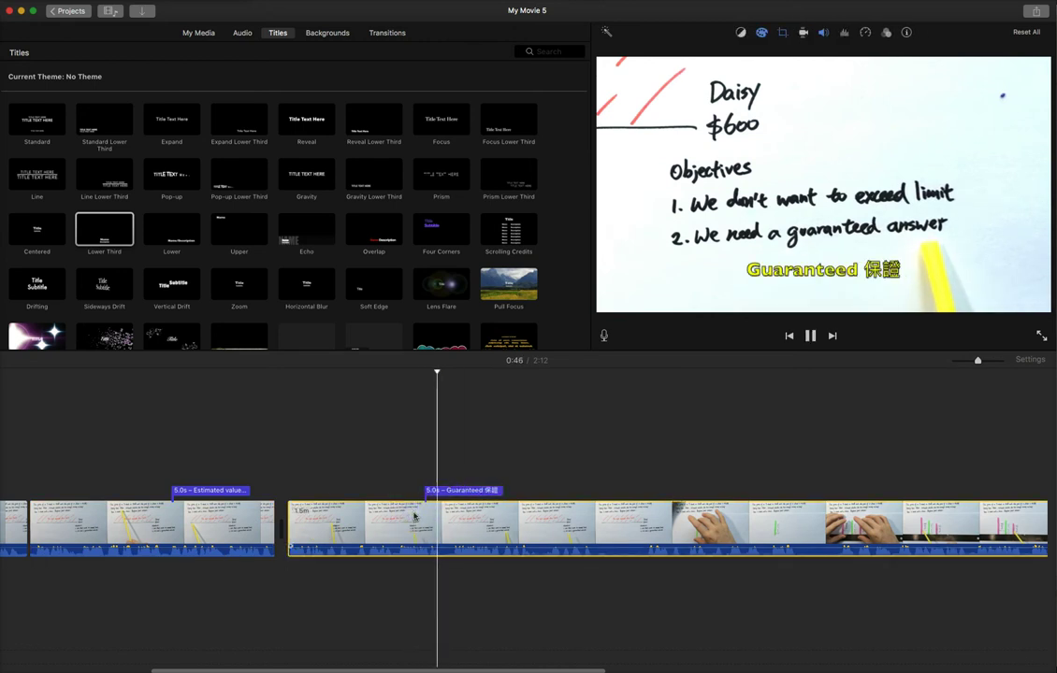
pyautogui.moveTo(473, 490); pyautogui.dragTo(448, 503)
pyautogui.click(404, 517)
pyautogui.press('space')
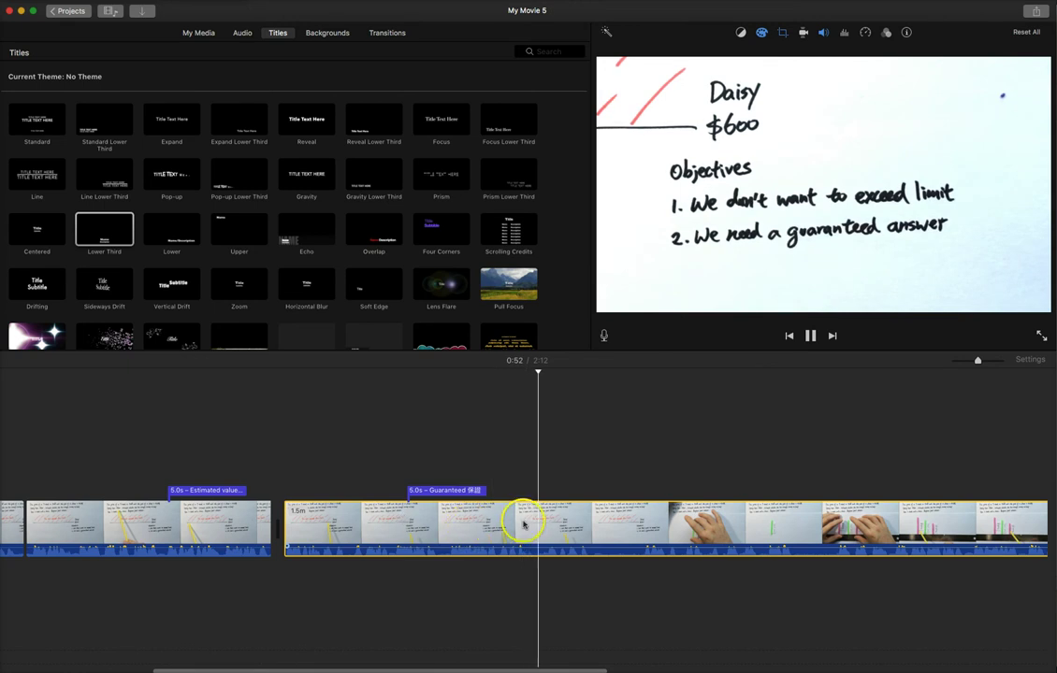
# Step: Split the cropped clip at about 0:52 and set the crop style of the part after the split to Fit
pyautogui.press('super+b')
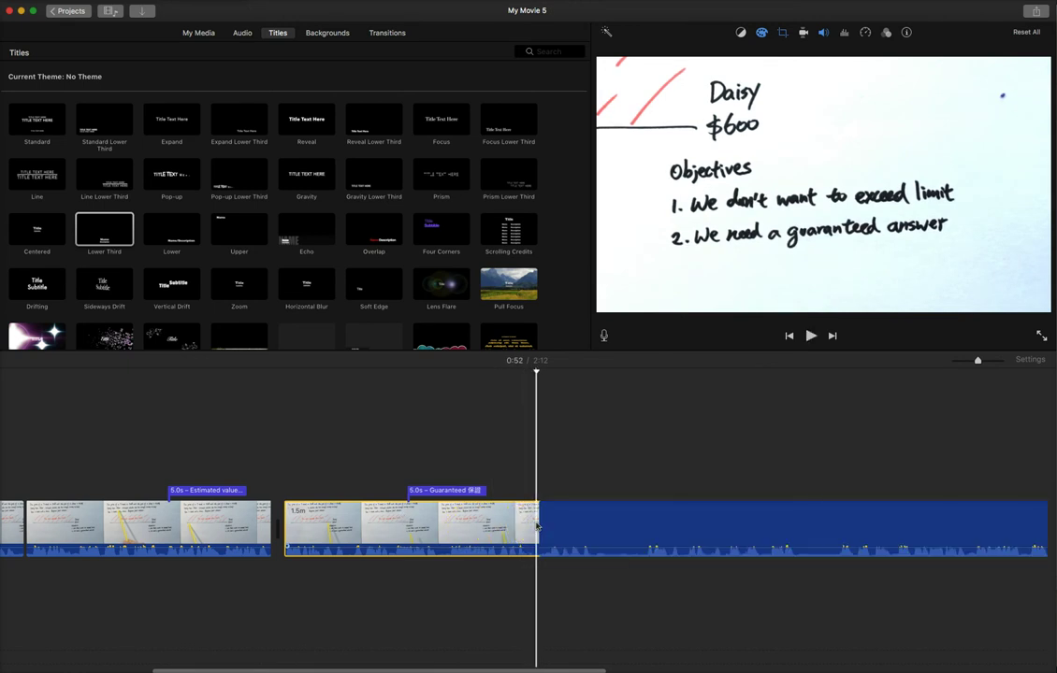
pyautogui.click(612, 526)
pyautogui.click(781, 33)
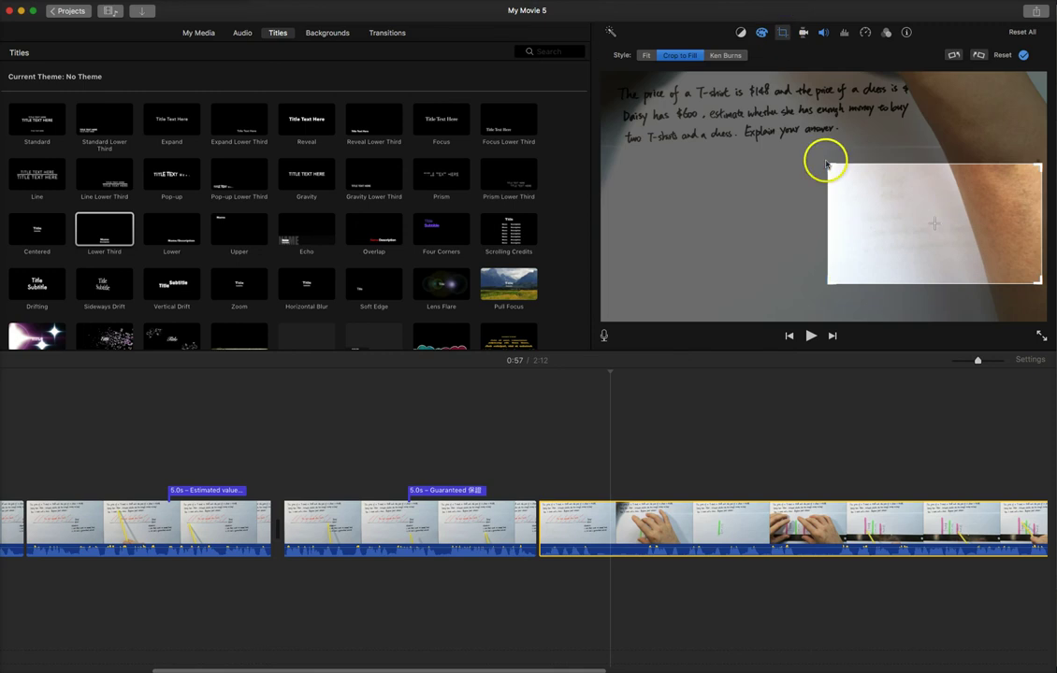
pyautogui.click(646, 56)
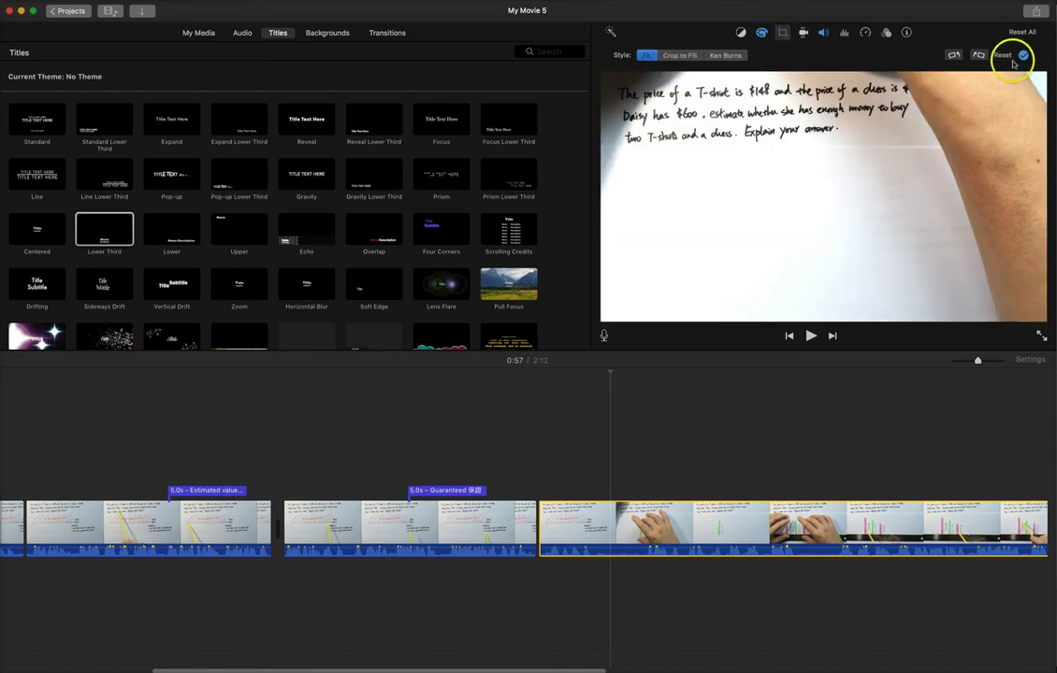
pyautogui.click(1023, 58)
# Step: Play back the change to the full-frame clip and the following footage of the coloured strips
pyautogui.click(505, 523)
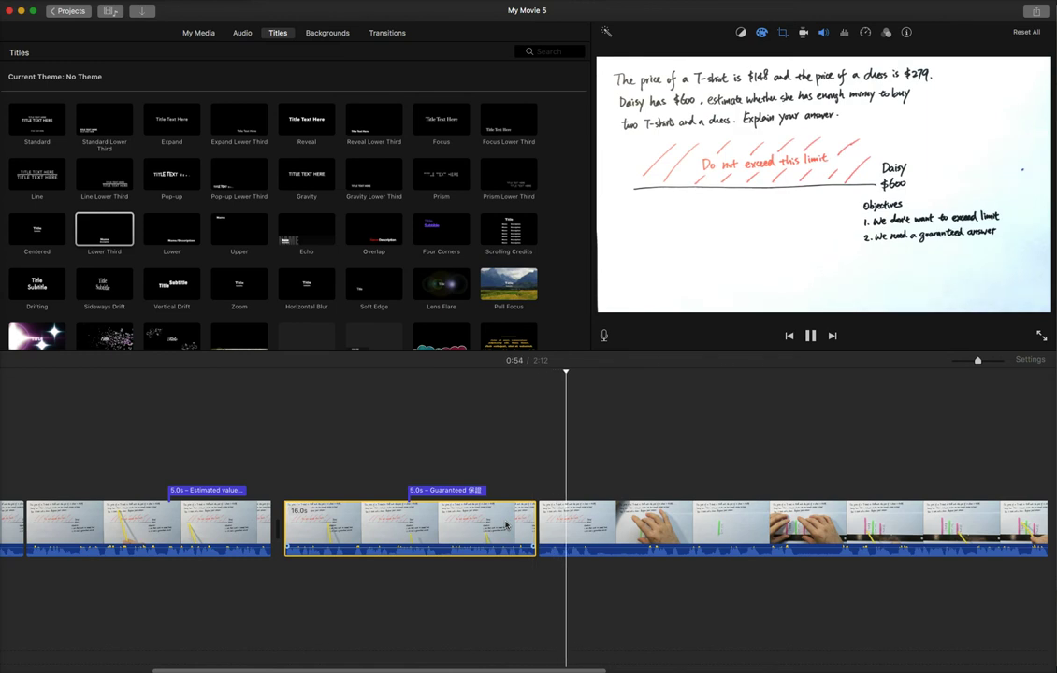
pyautogui.hscroll(1, 506, 525)
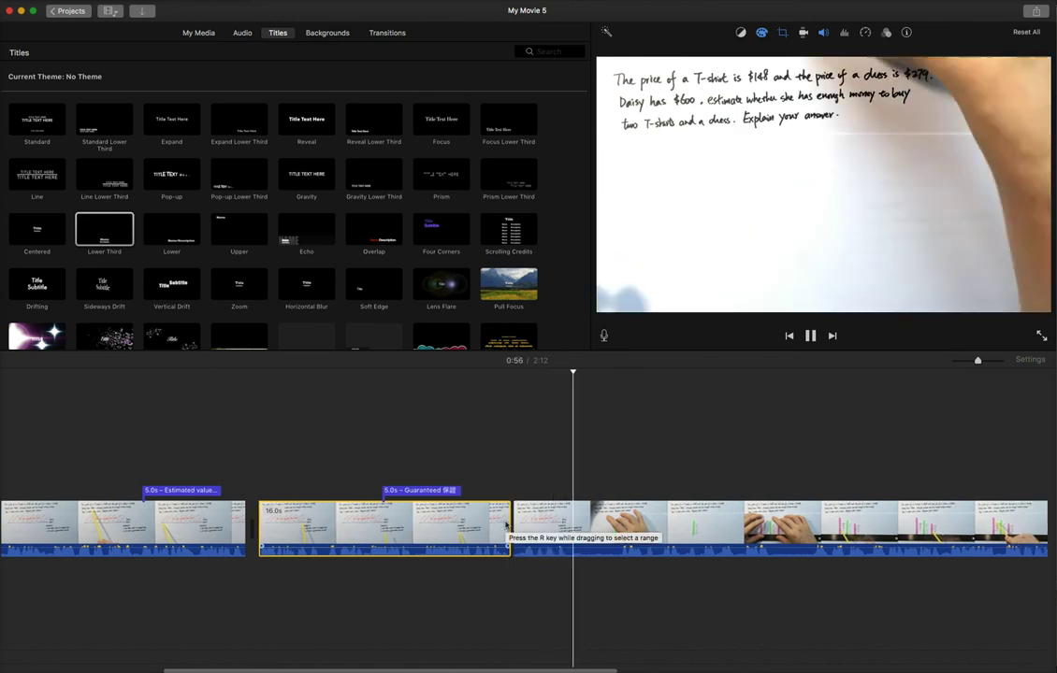
pyautogui.click(566, 541)
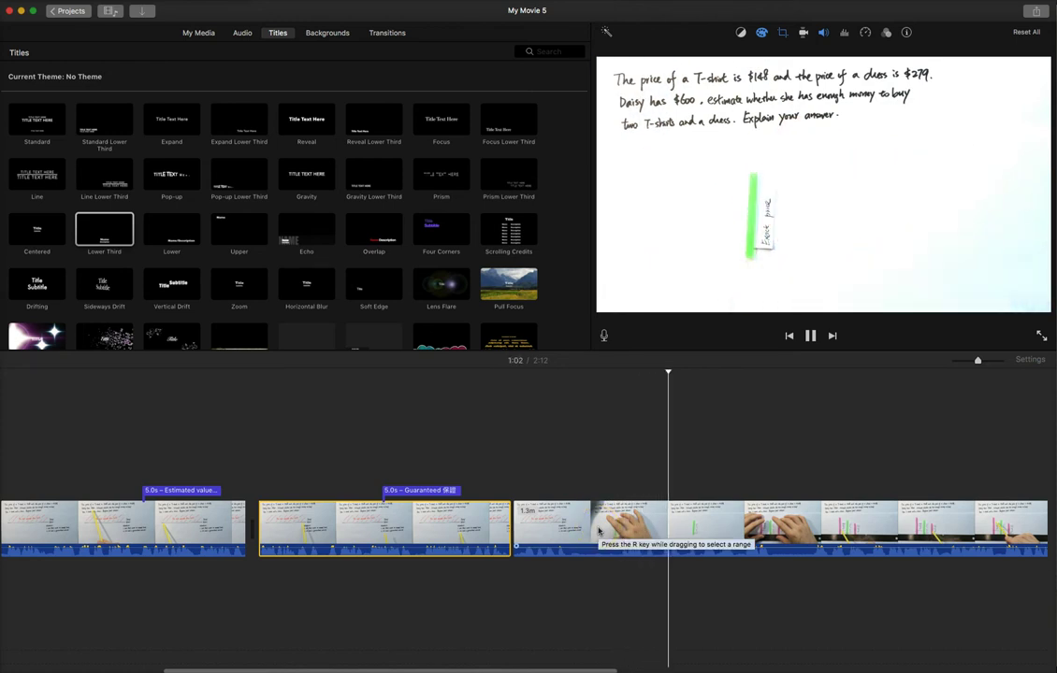
pyautogui.click(605, 530)
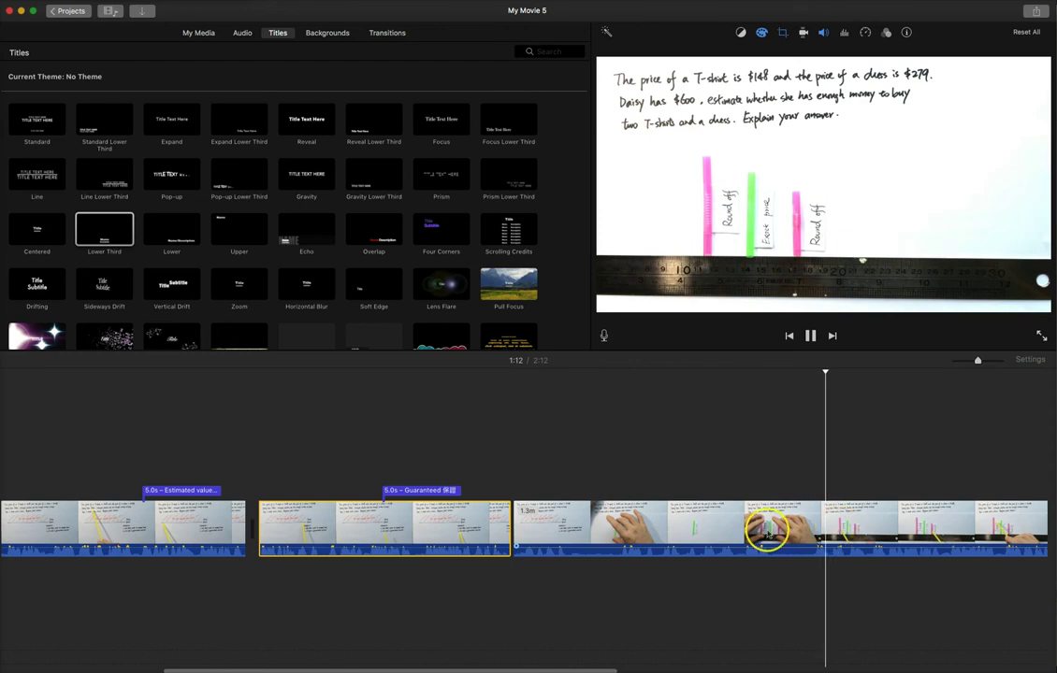
pyautogui.press('space')
pyautogui.press('space')
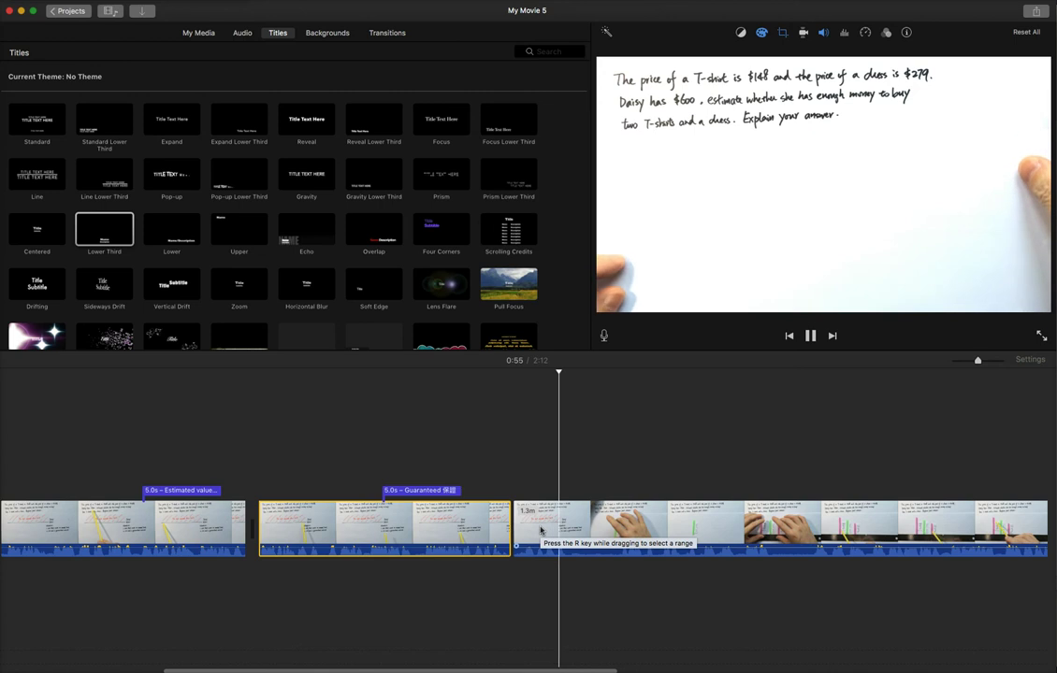
# Step: Copy the "Guaranteed 保證" title onto the start of the full-frame clip and change the copy's text to "Round off"
pyautogui.click(492, 512)
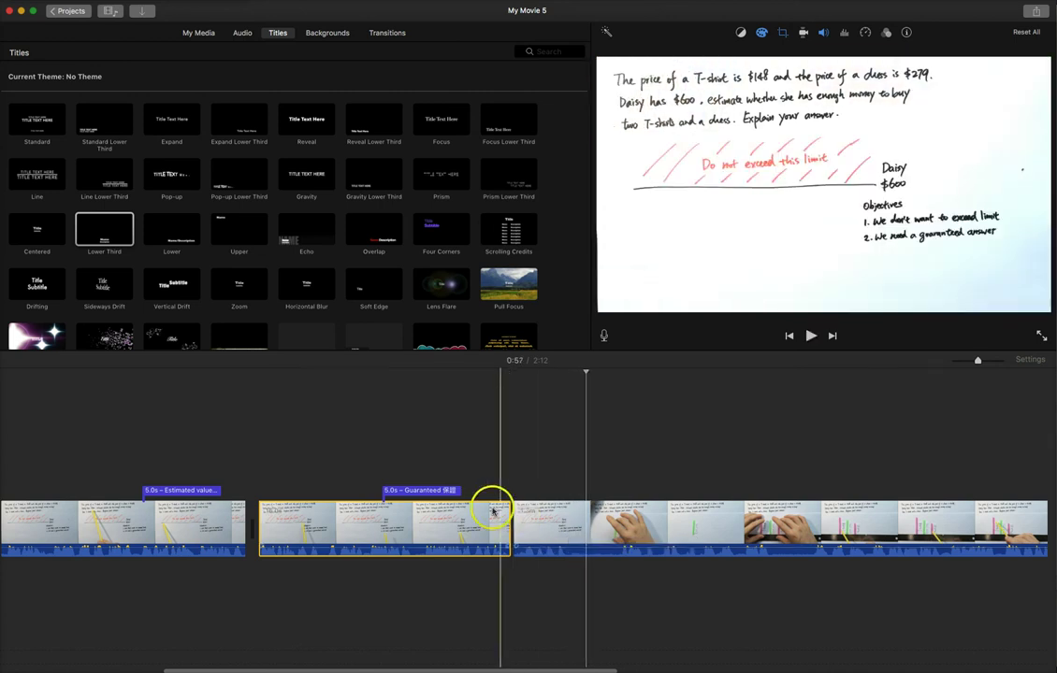
pyautogui.click(438, 490)
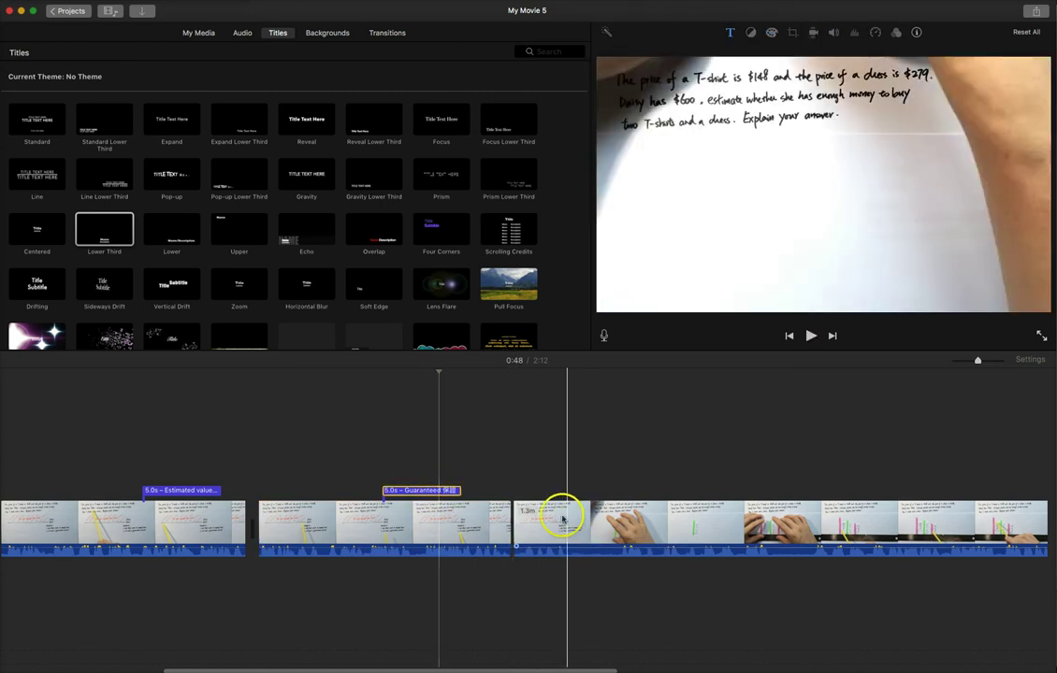
pyautogui.click(563, 519)
pyautogui.press('super+v')
pyautogui.doubleClick(585, 495)
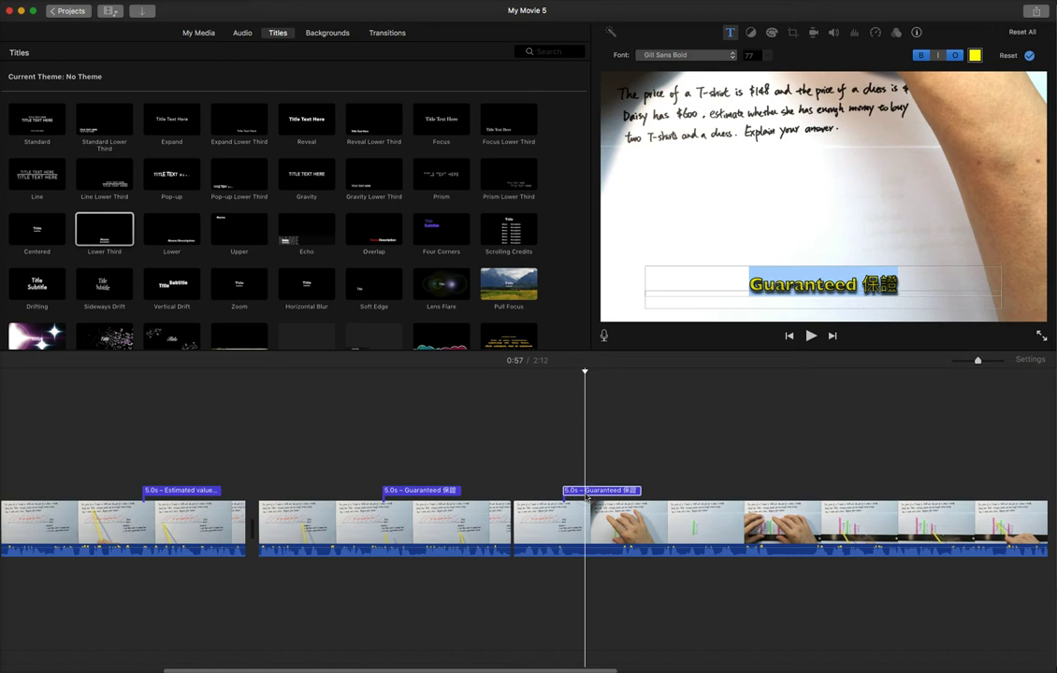
pyautogui.write('Round off')
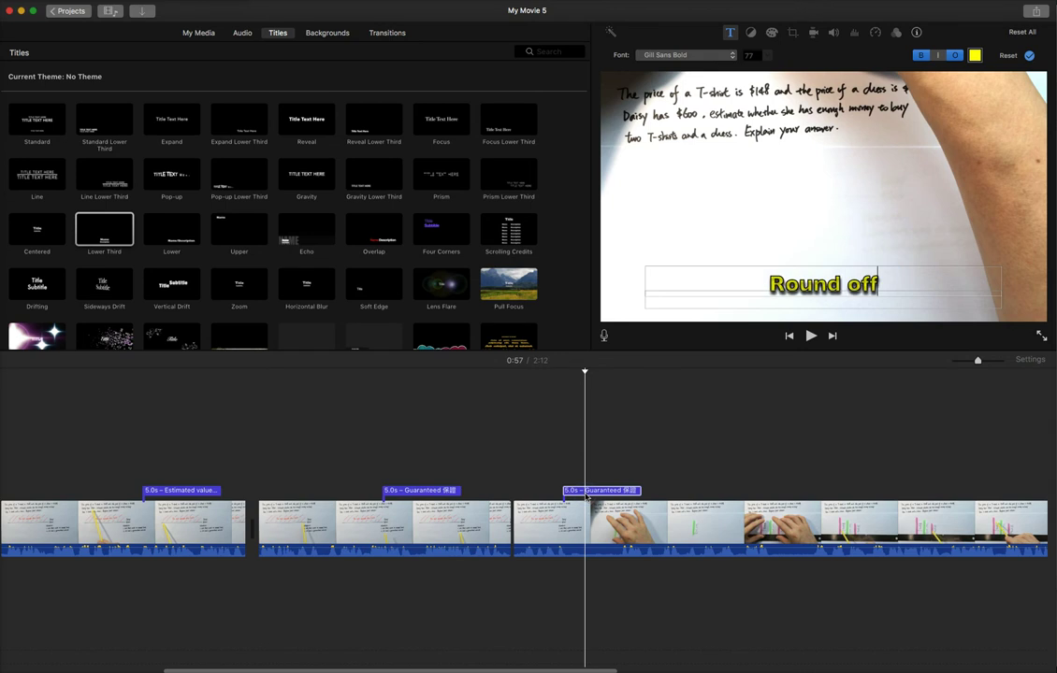
pyautogui.hscroll(1, 586, 498)
pyautogui.click(904, 258)
# Step: Move the "Round off" title slightly earlier over the full-frame clip and shorten it to 4.0 s
pyautogui.click(580, 574)
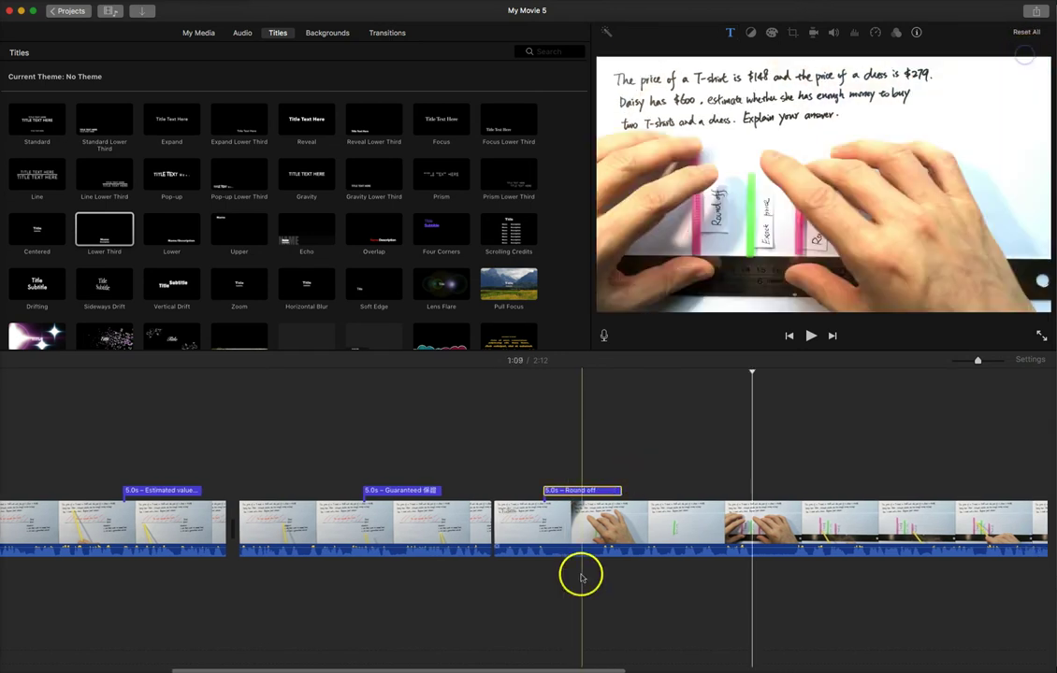
pyautogui.click(531, 522)
pyautogui.press('space')
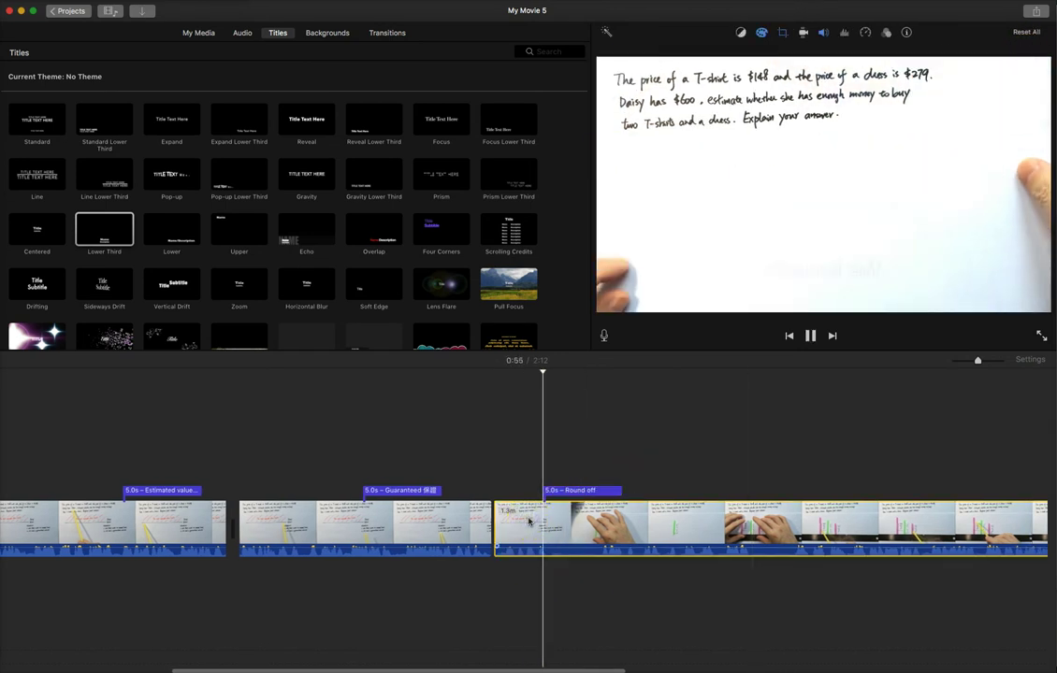
pyautogui.click(562, 492)
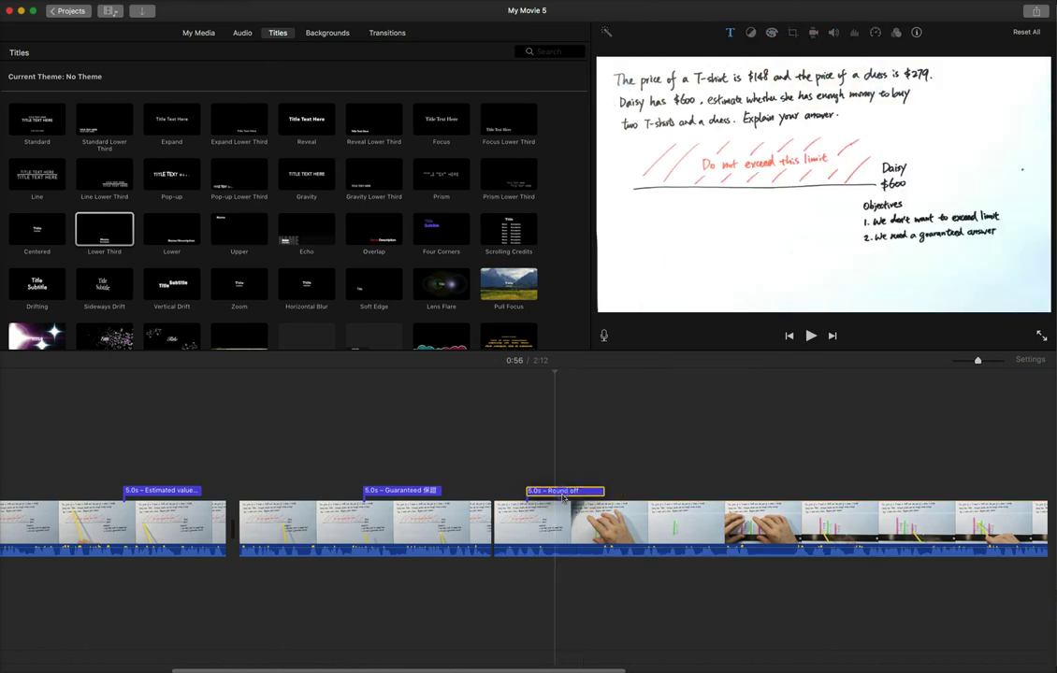
pyautogui.click(606, 491)
pyautogui.moveTo(606, 491); pyautogui.dragTo(588, 491)
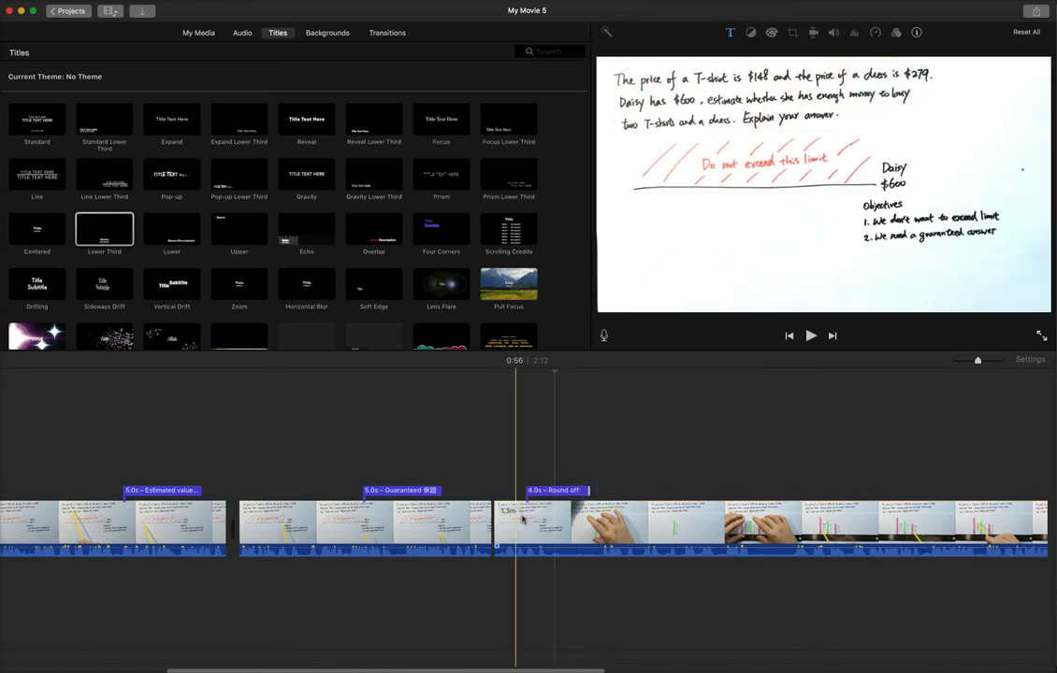
# Step: Split the full-frame clip at about 0:56 and again as the hand places the green strip, isolating the short section between
pyautogui.click(514, 519)
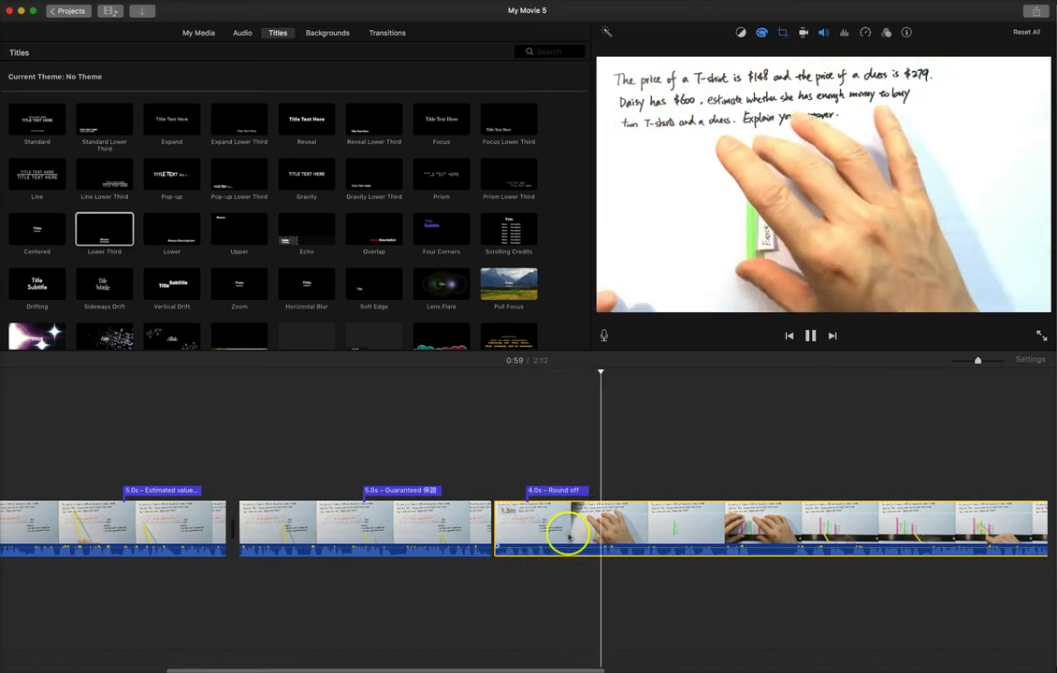
pyautogui.press('space')
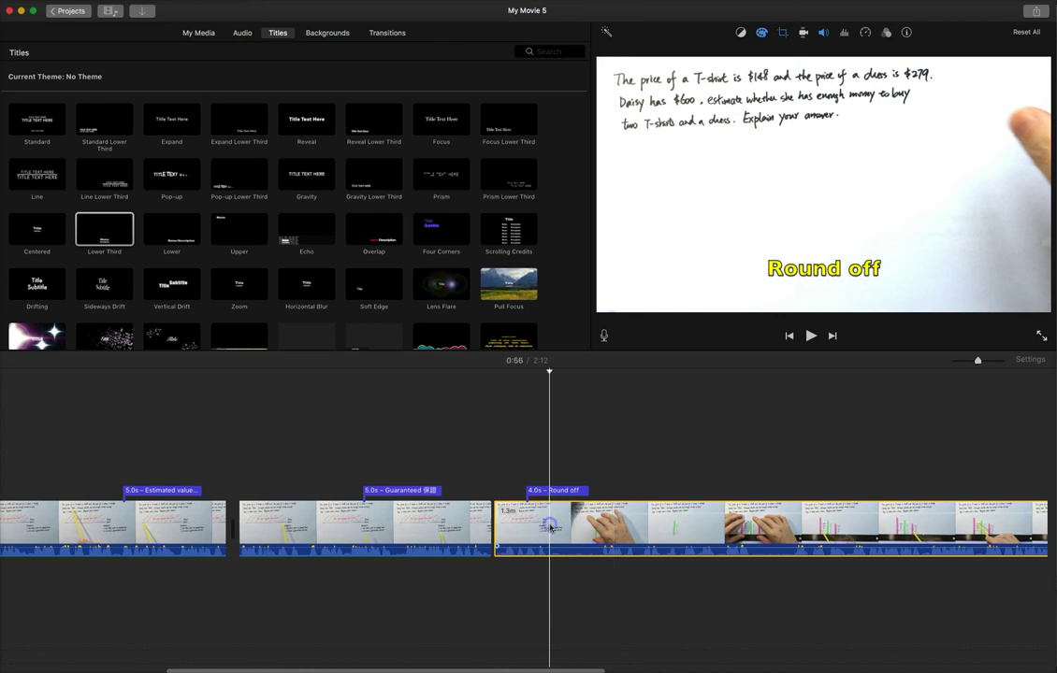
pyautogui.press('super+b')
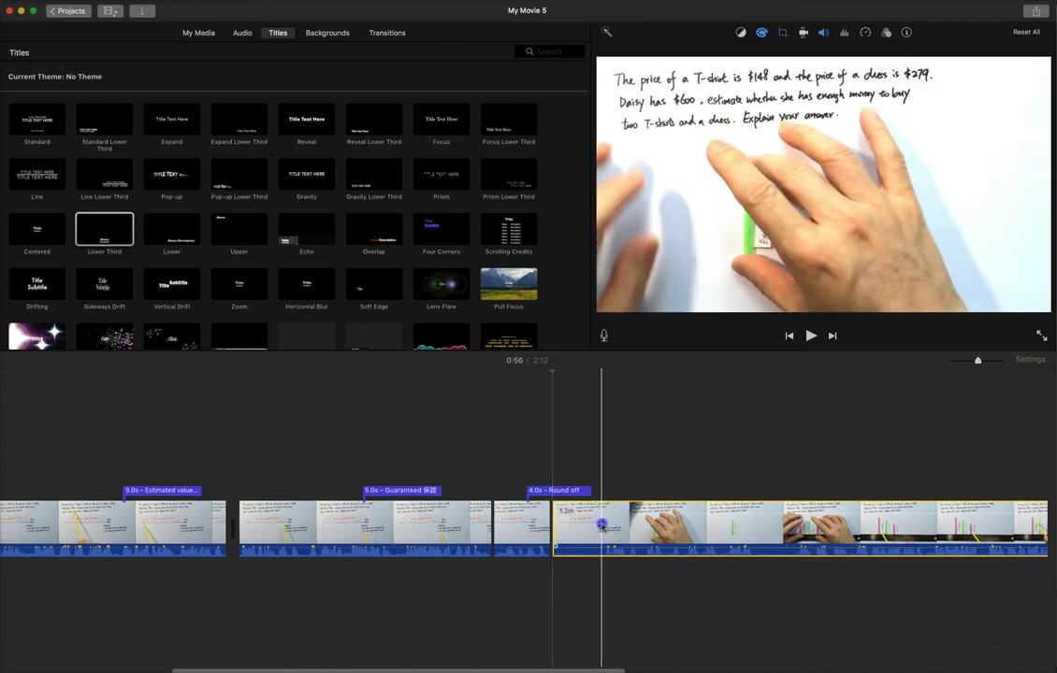
pyautogui.click(602, 526)
pyautogui.press('super+b')
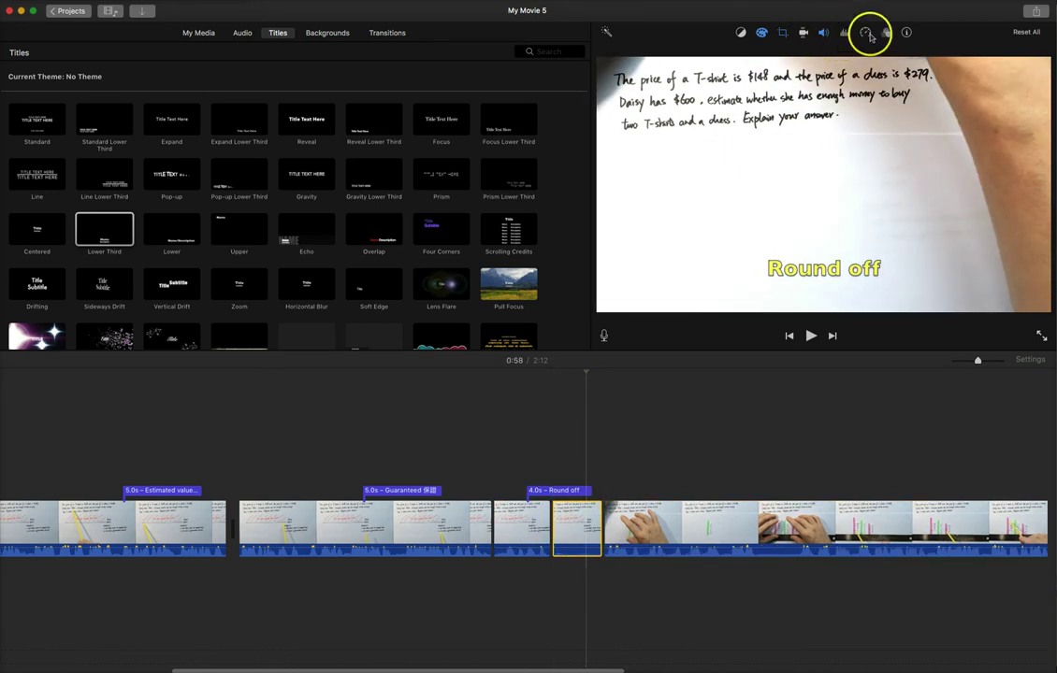
# Step: Set the speed of the isolated section under the "Round off" title to Fast, 4x
pyautogui.click(865, 34)
pyautogui.click(662, 55)
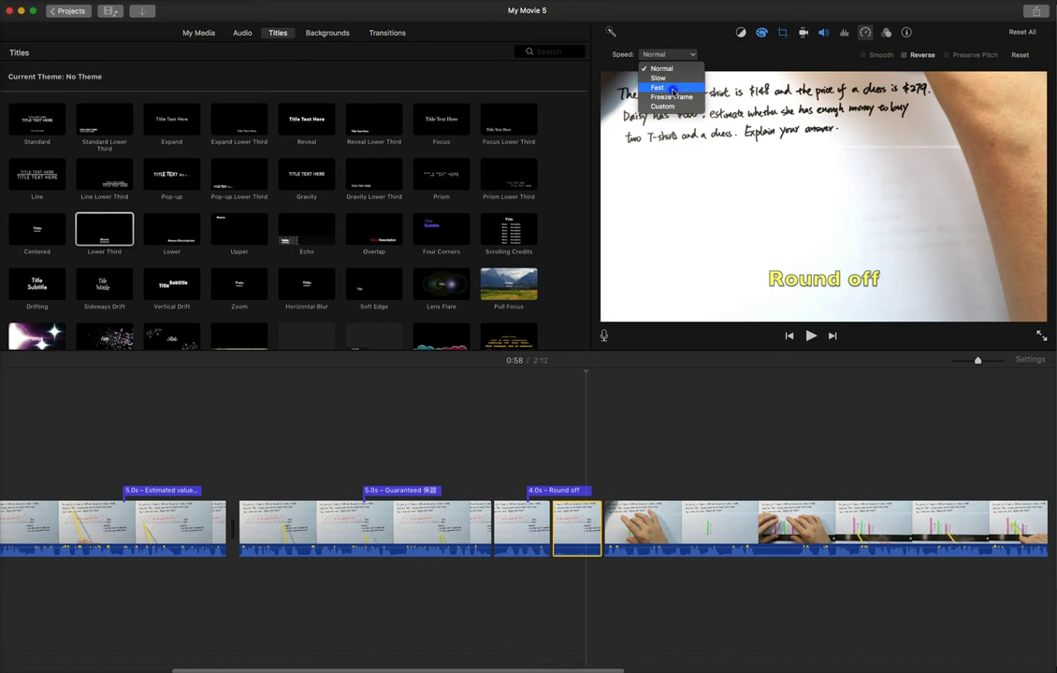
pyautogui.click(659, 87)
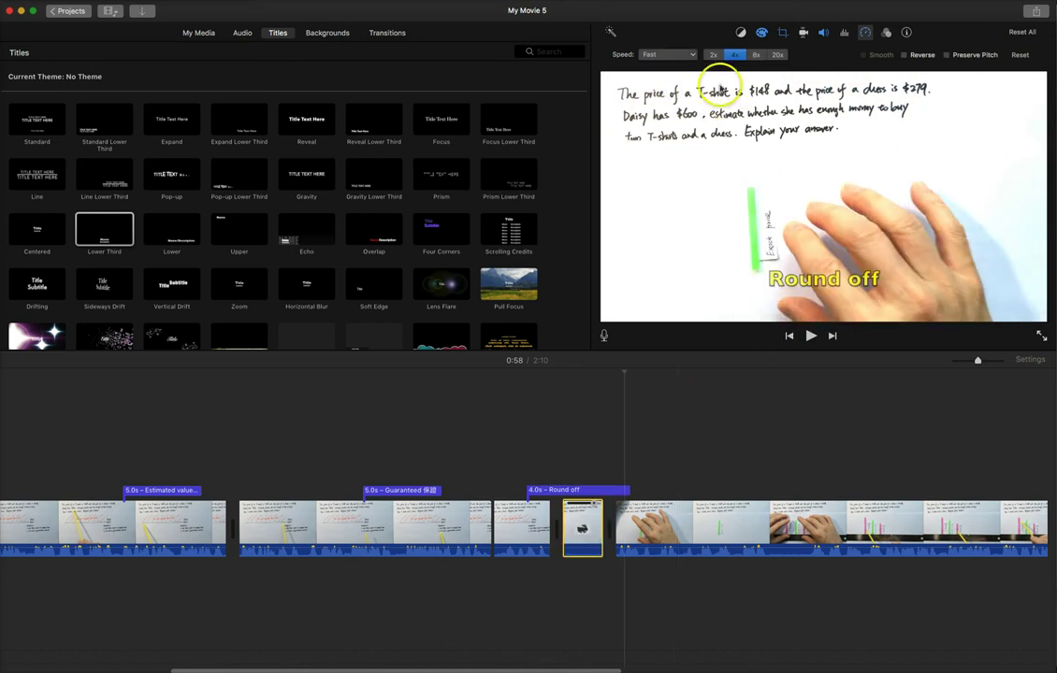
pyautogui.click(732, 58)
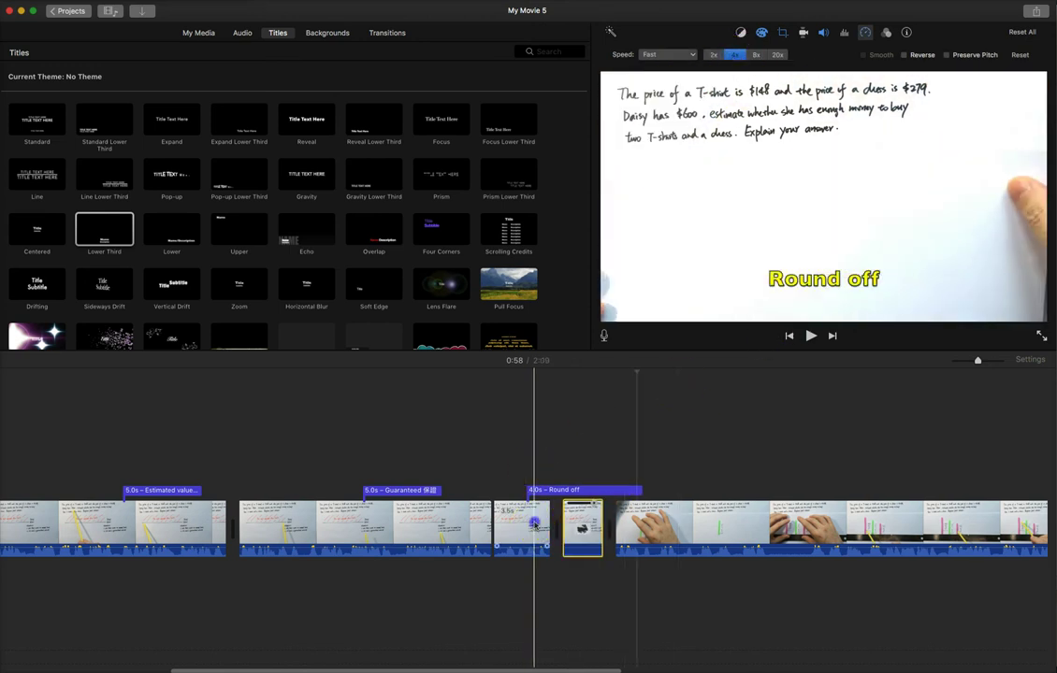
# Step: Isolate the section from about 1:06 where hands place the pink strips by splitting it off, and set its speed to Fast, 4x
pyautogui.press('space')
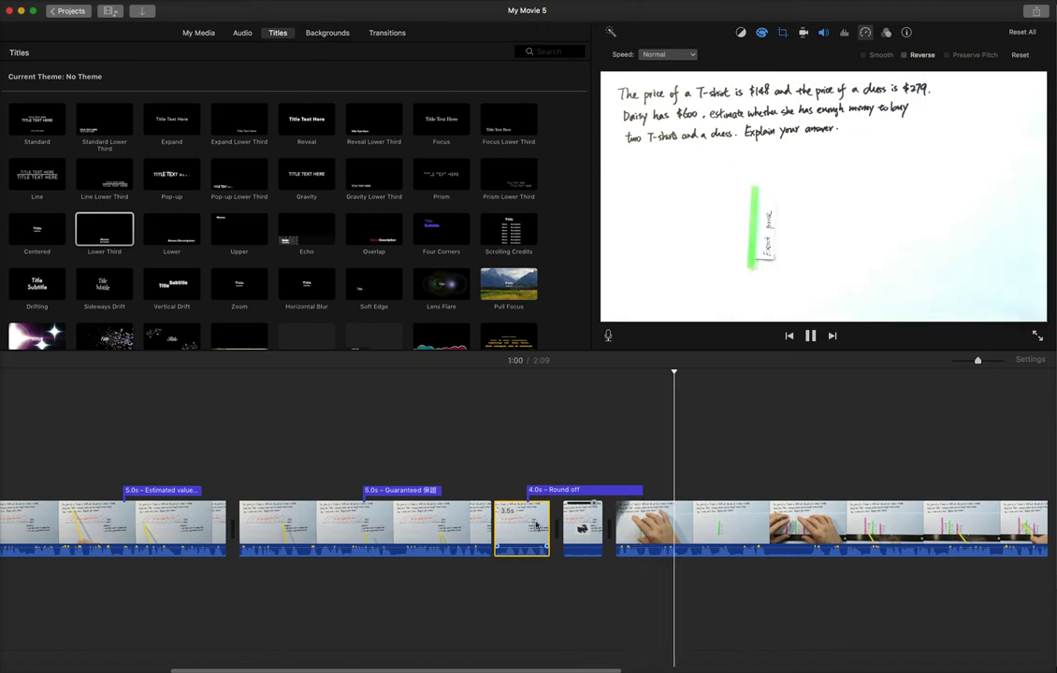
pyautogui.hscroll(3, 535, 526)
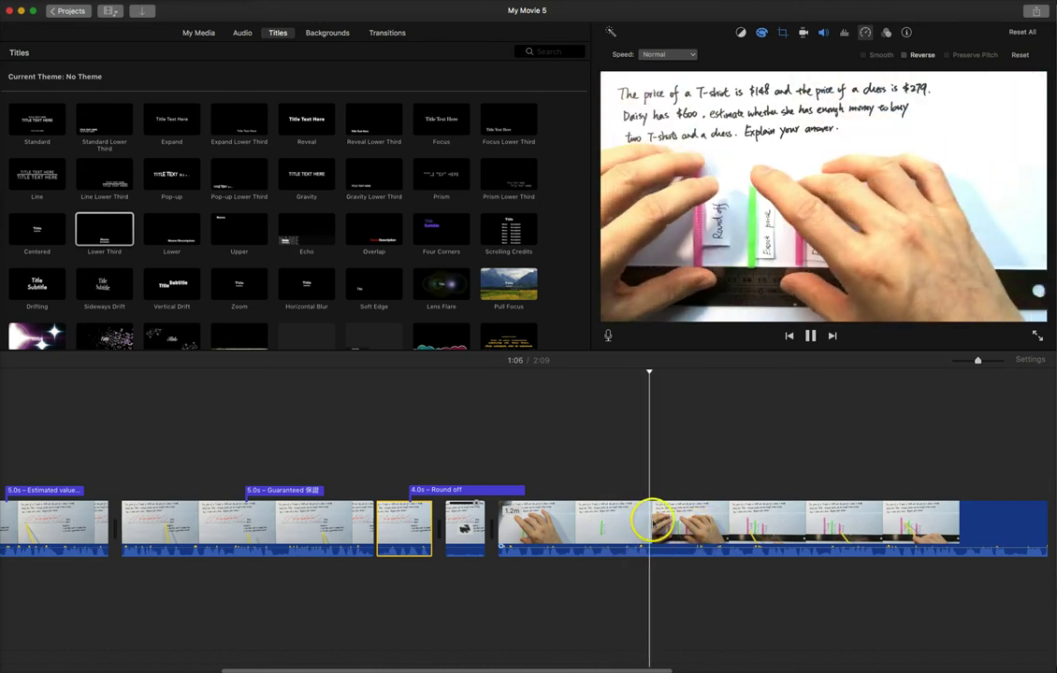
pyautogui.press('space')
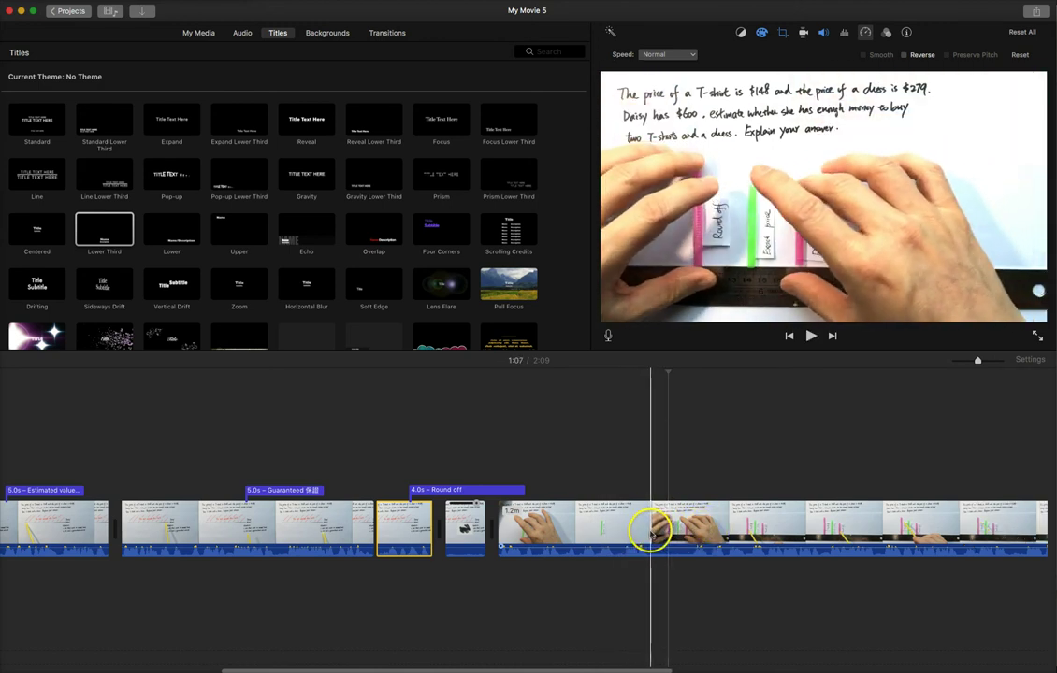
pyautogui.click(651, 533)
pyautogui.press('super+b')
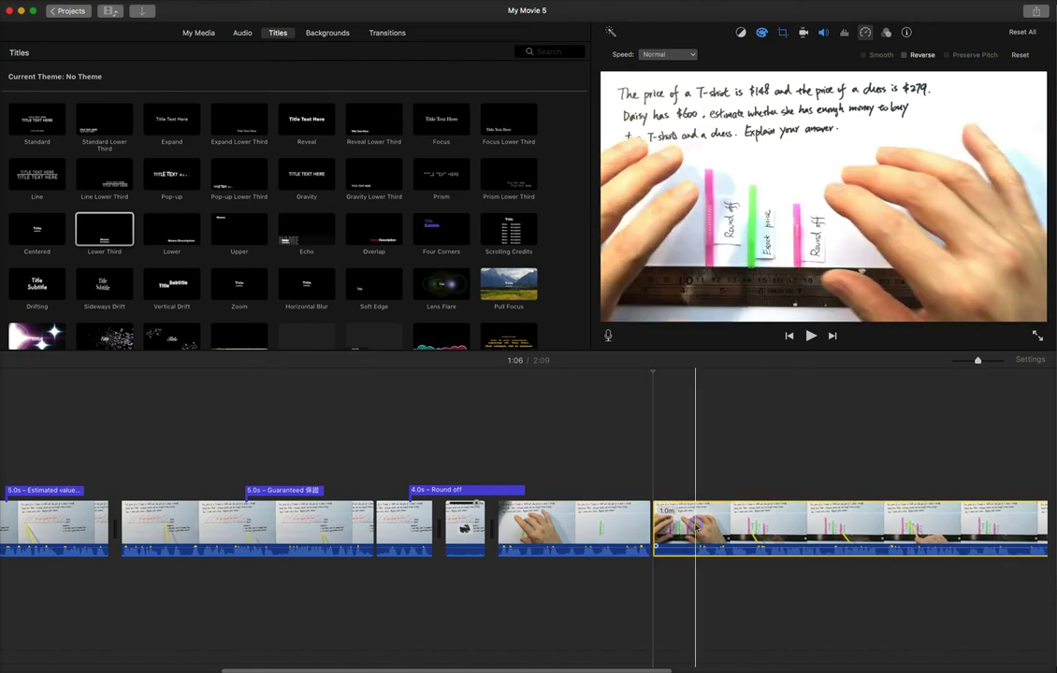
pyautogui.click(695, 528)
pyautogui.press('super+b')
pyautogui.click(667, 54)
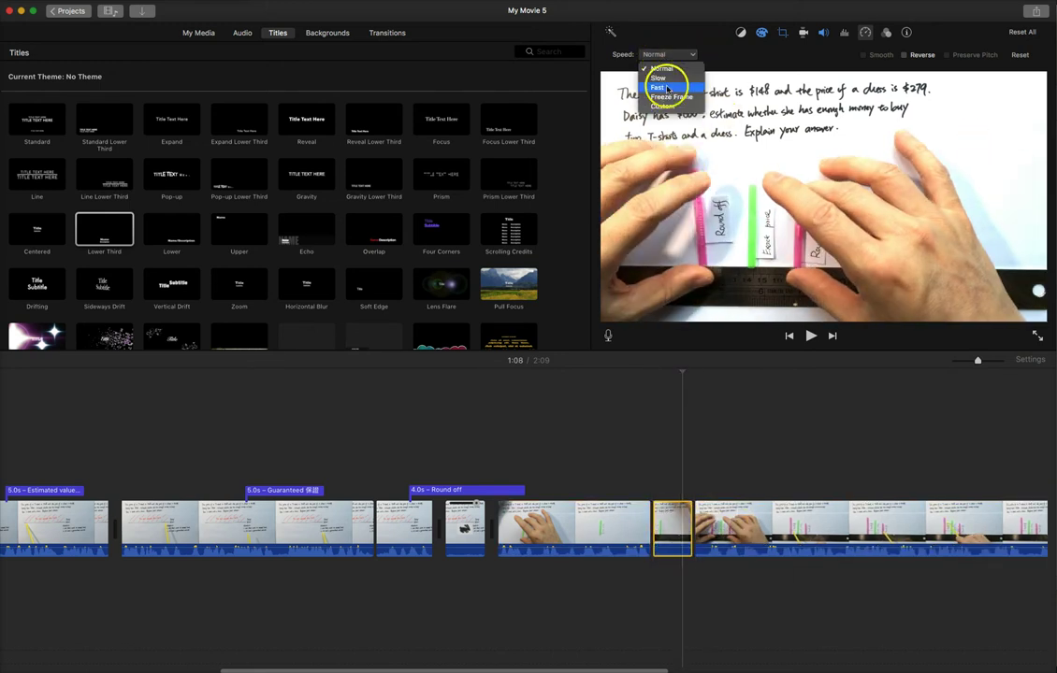
pyautogui.click(666, 88)
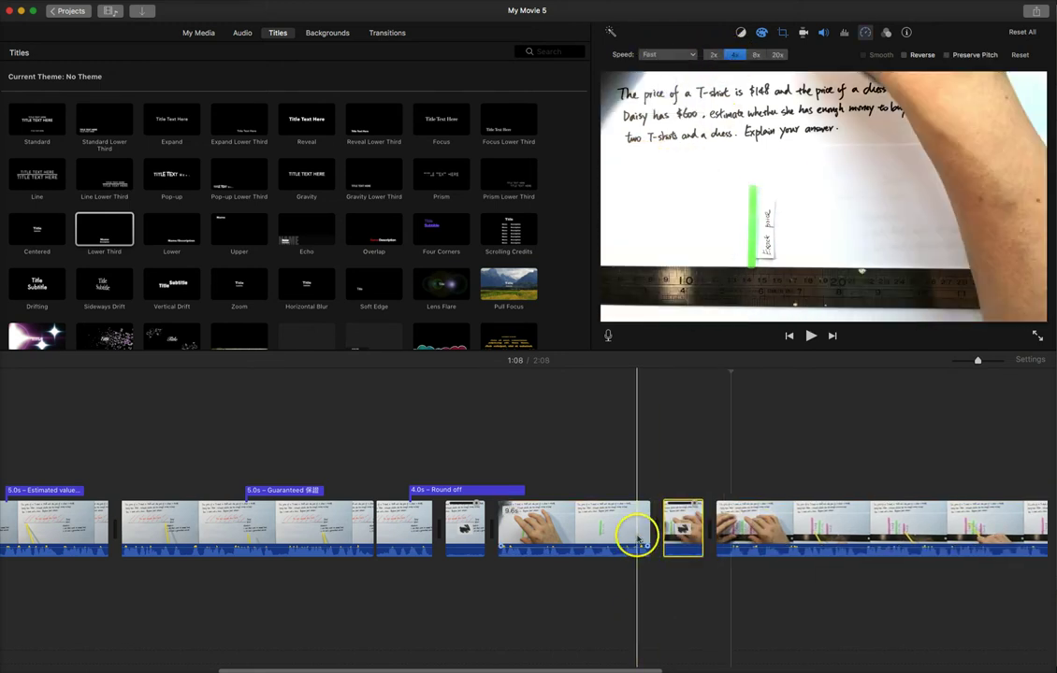
# Step: Copy the "Round off" title to about 1:20 over the long last clip and change its text to "No guarantee for round off"
pyautogui.click(639, 524)
pyautogui.press('space')
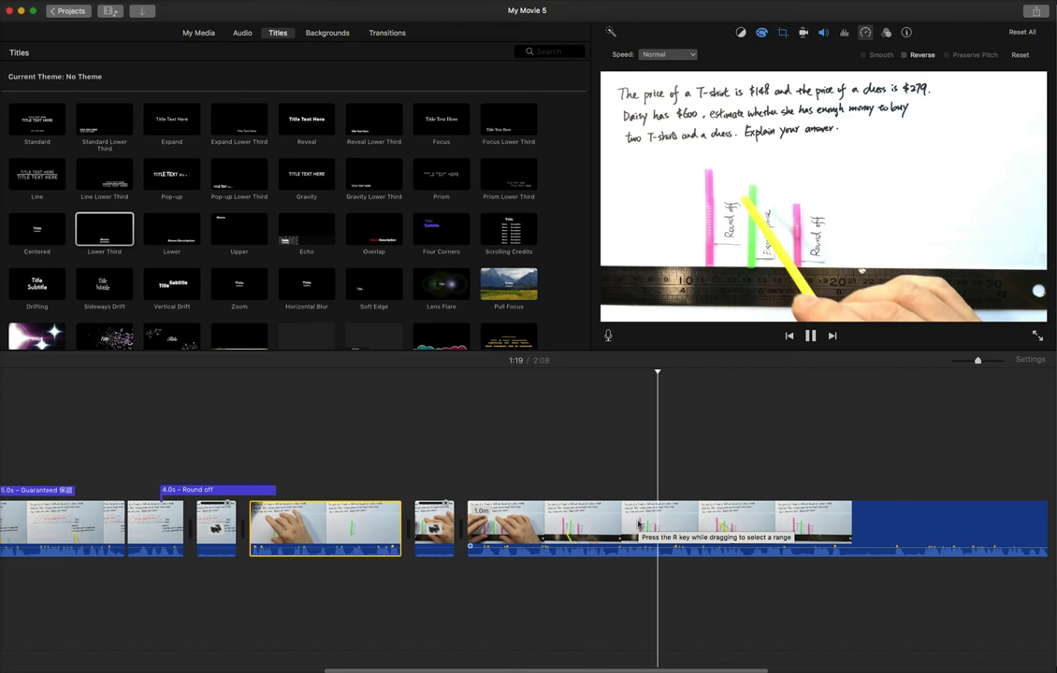
pyautogui.click(261, 489)
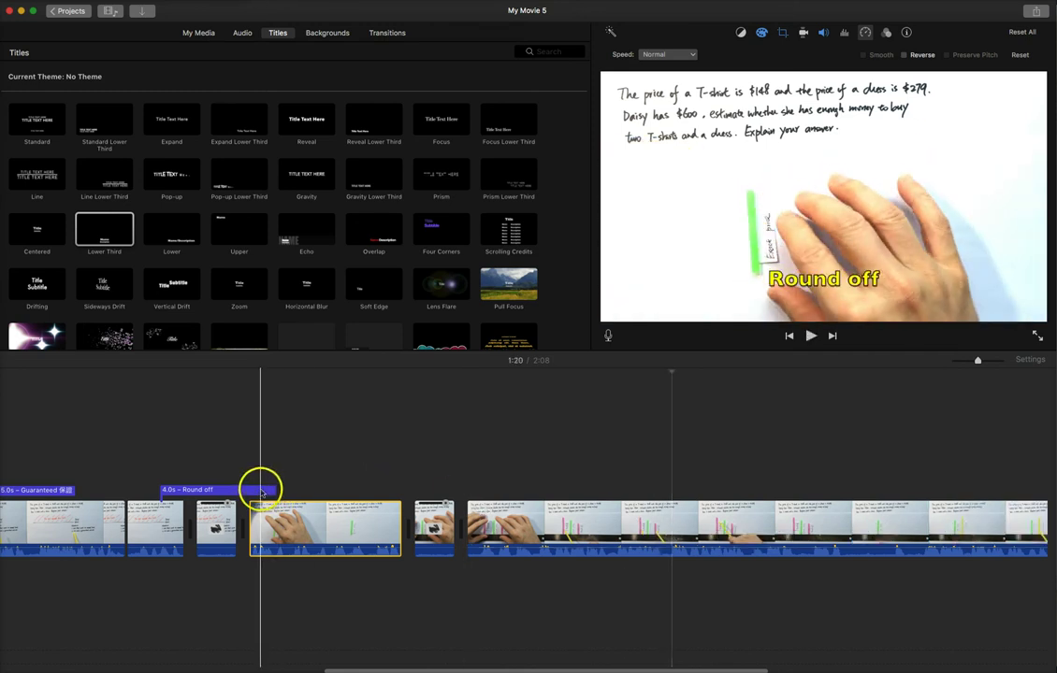
pyautogui.click(651, 524)
pyautogui.press('space')
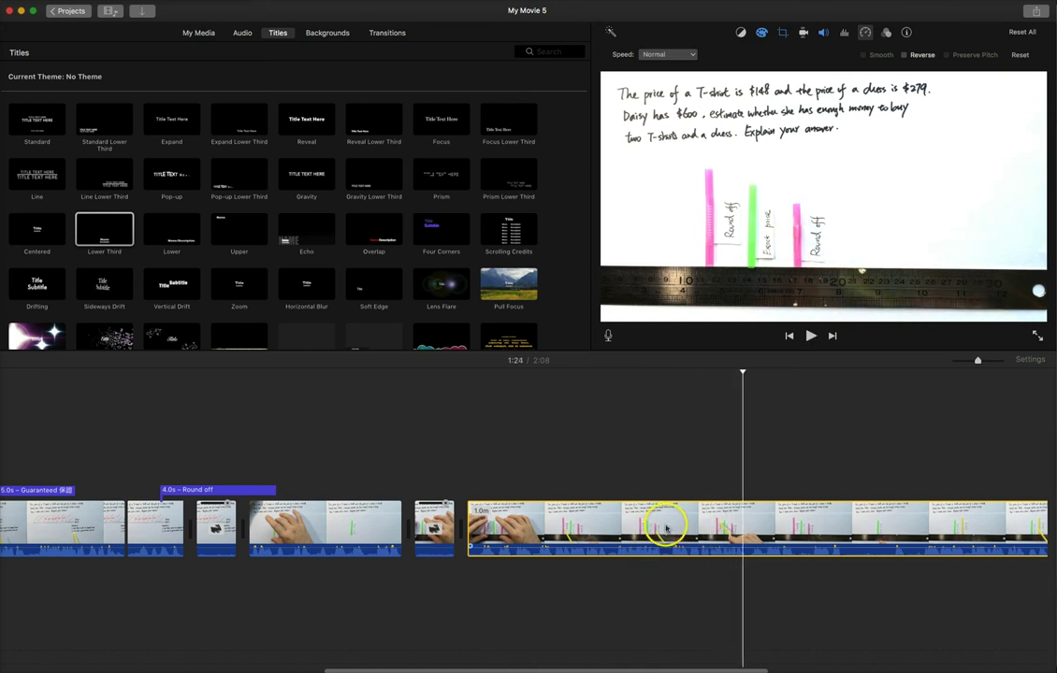
pyautogui.click(665, 528)
pyautogui.press('super+v')
pyautogui.click(682, 489)
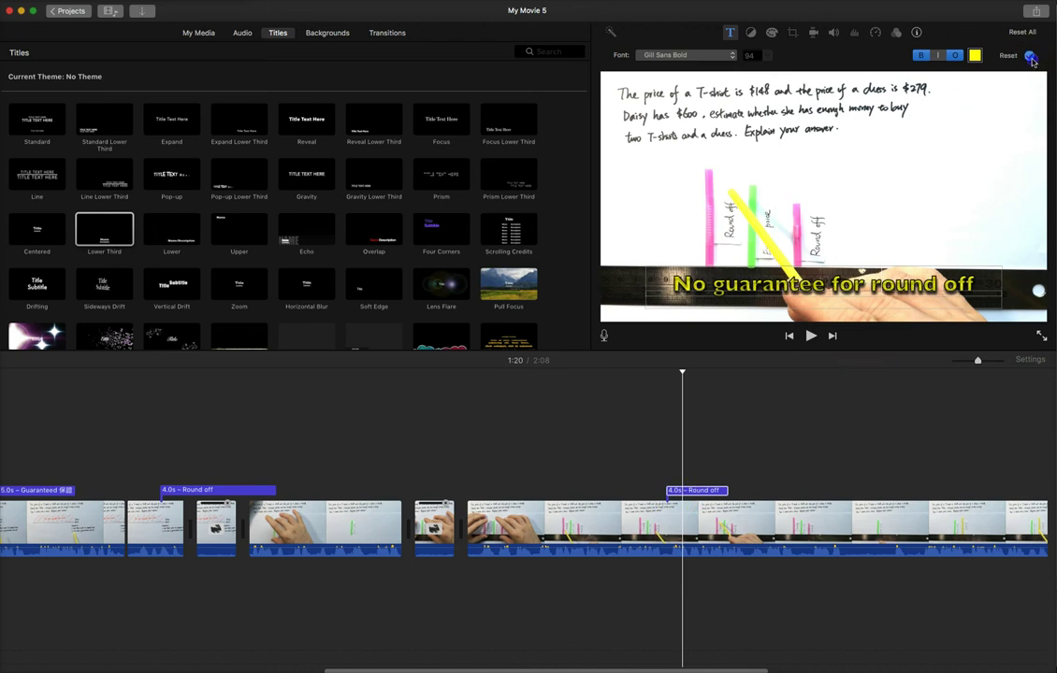
pyautogui.click(750, 484)
# Step: Play the newly titled passage and reword the title as "No guarantee answer for round off"
pyautogui.click(653, 510)
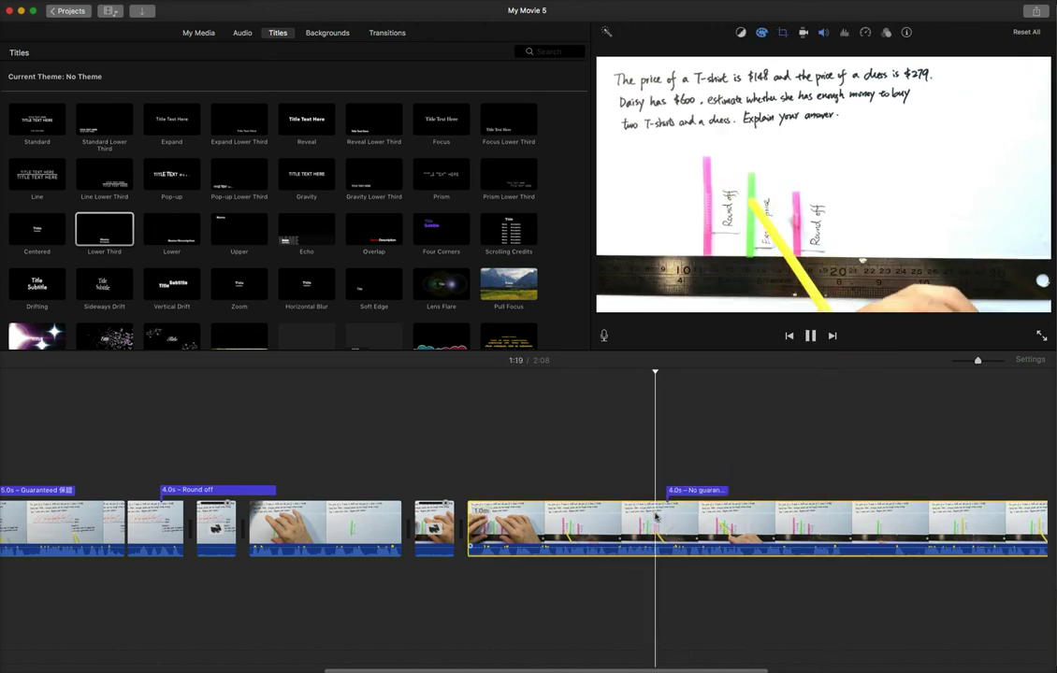
pyautogui.click(697, 490)
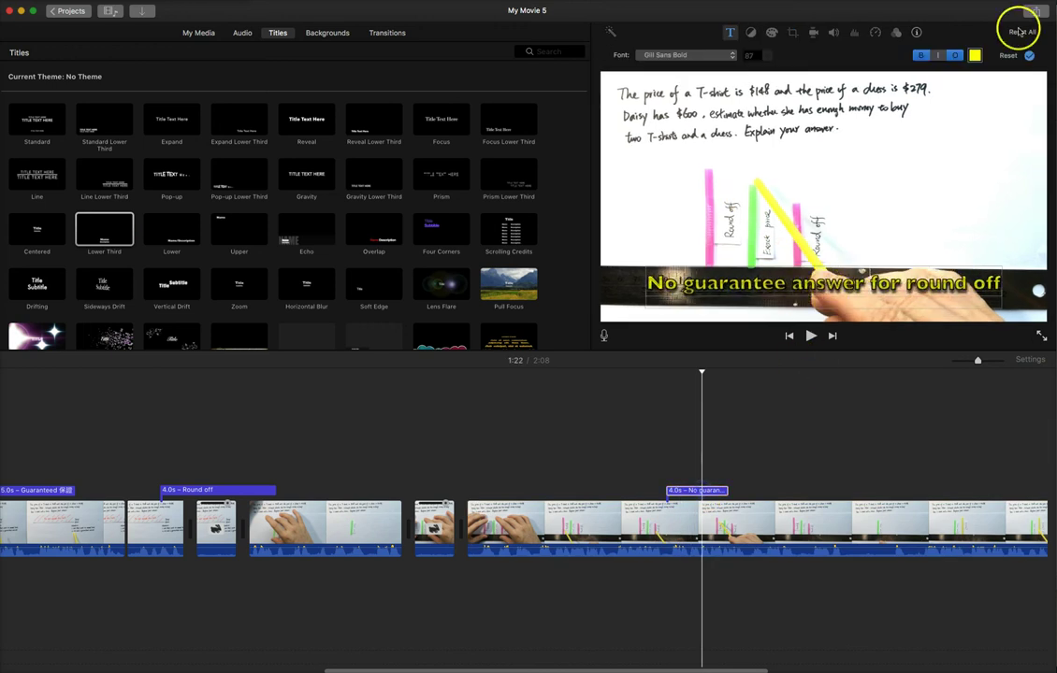
pyautogui.click(1029, 57)
# Step: Play through the titled passage and split the long clip at about 1:24, just after the "No guarantee answer for round off" title
pyautogui.click(656, 522)
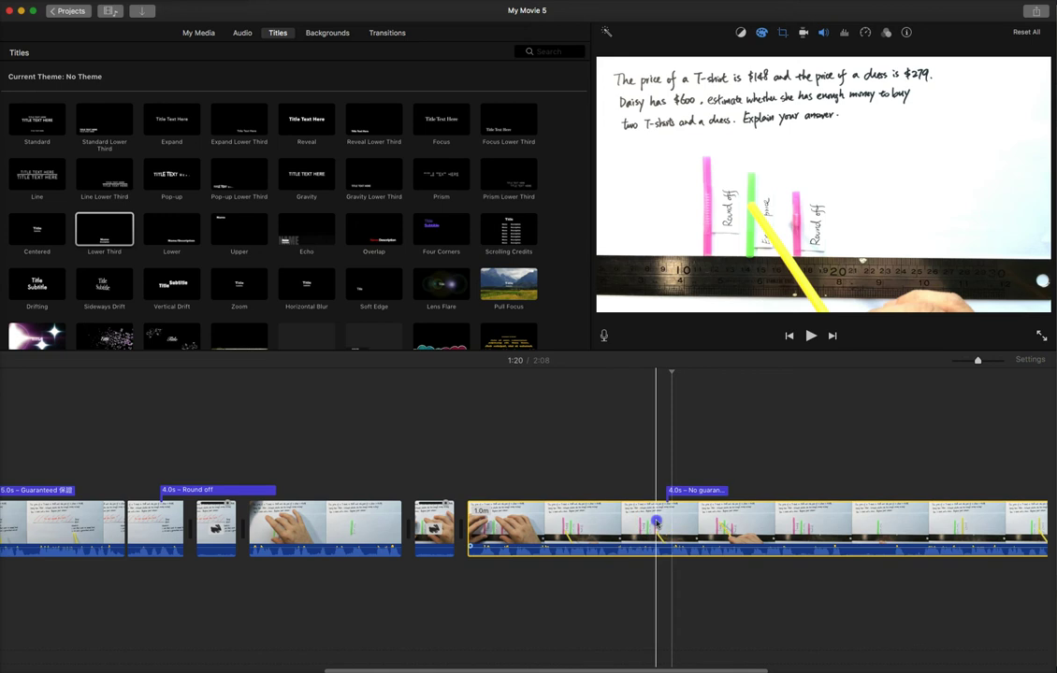
pyautogui.press('space')
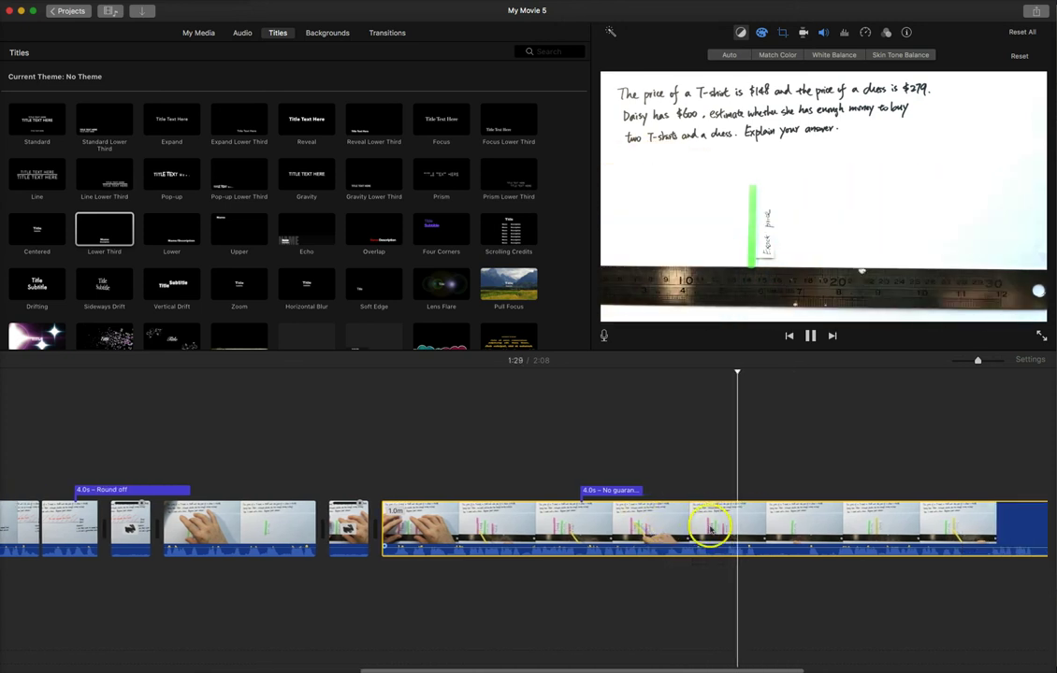
pyautogui.click(618, 526)
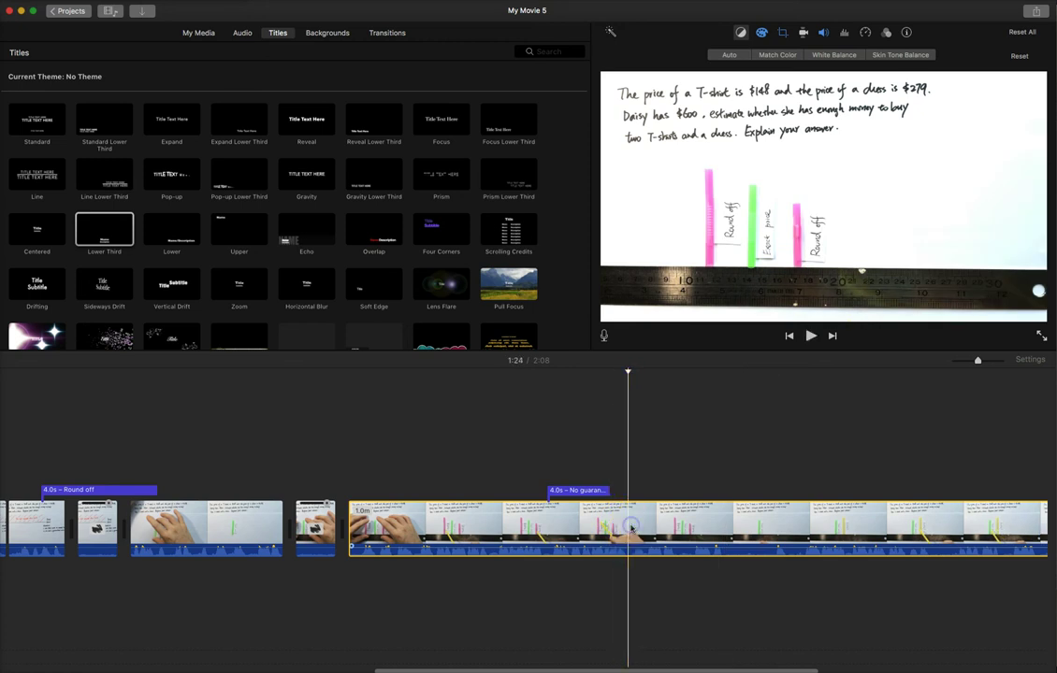
pyautogui.press('super+b')
# Step: Split the clip again just before the hands remove the pink strips and delete the 3.5 s section in between
pyautogui.click(664, 525)
pyautogui.press('space')
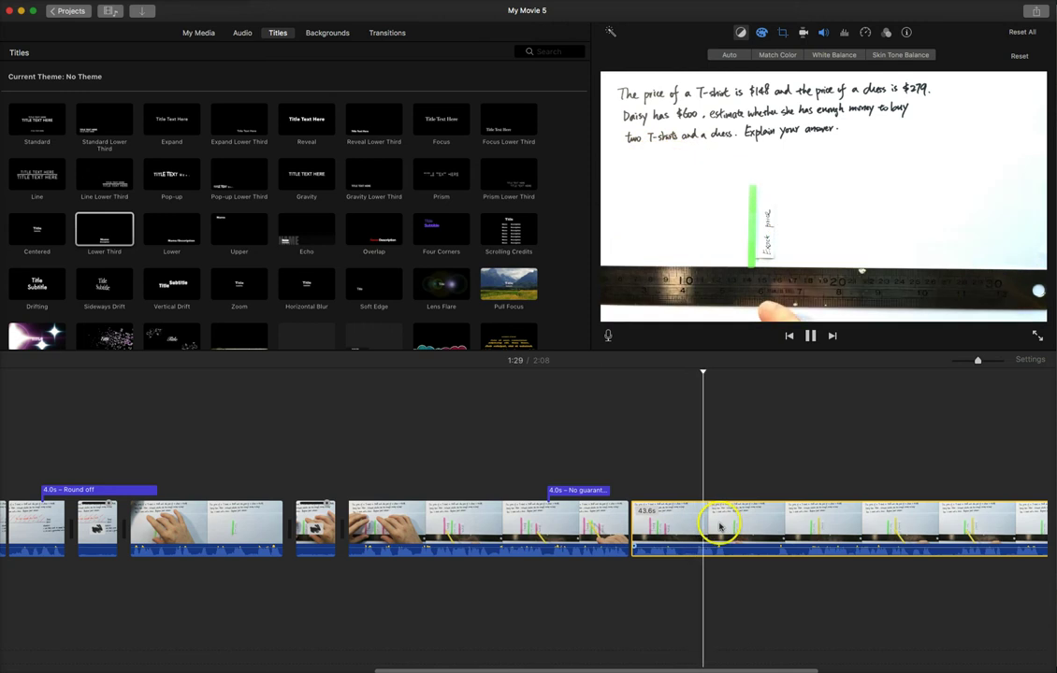
pyautogui.press('space')
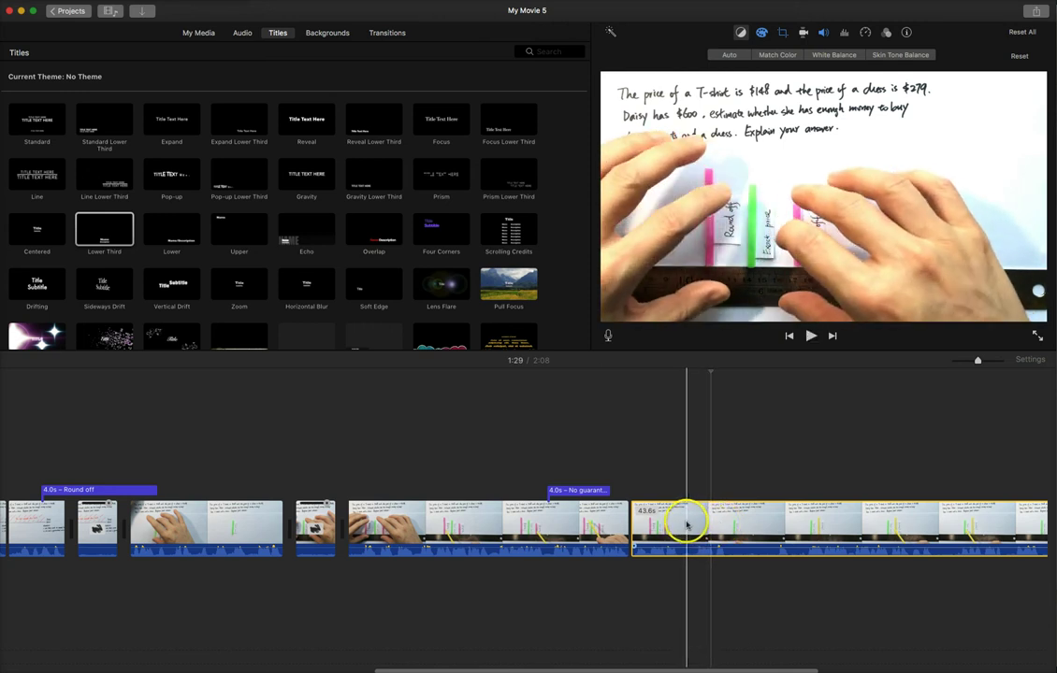
pyautogui.click(686, 523)
pyautogui.press('super+b')
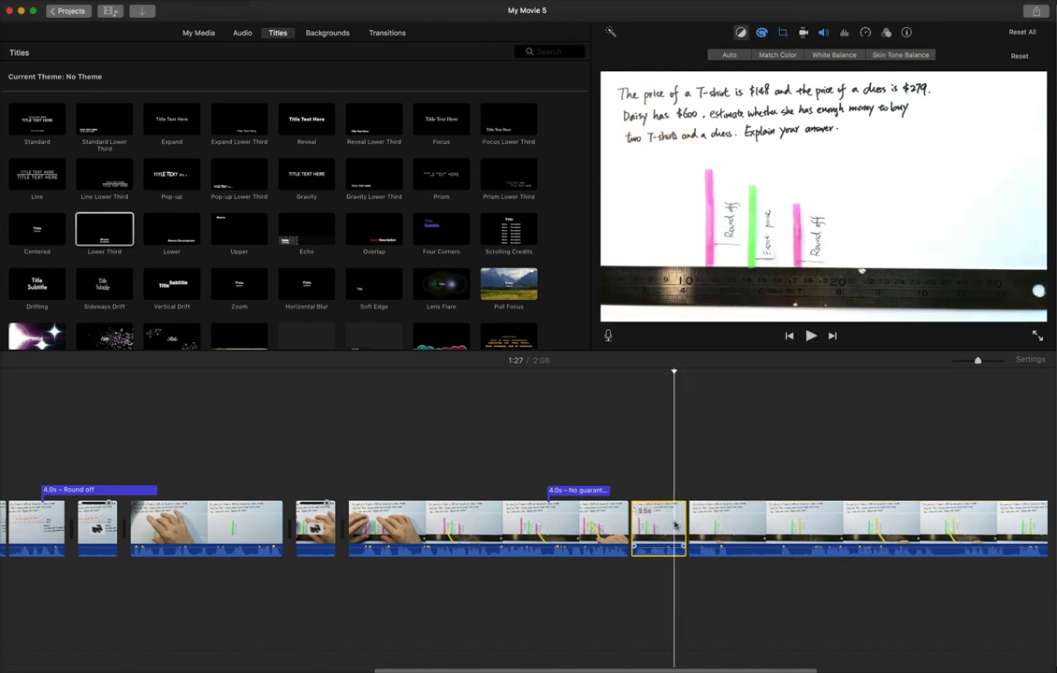
pyautogui.press('Delete')
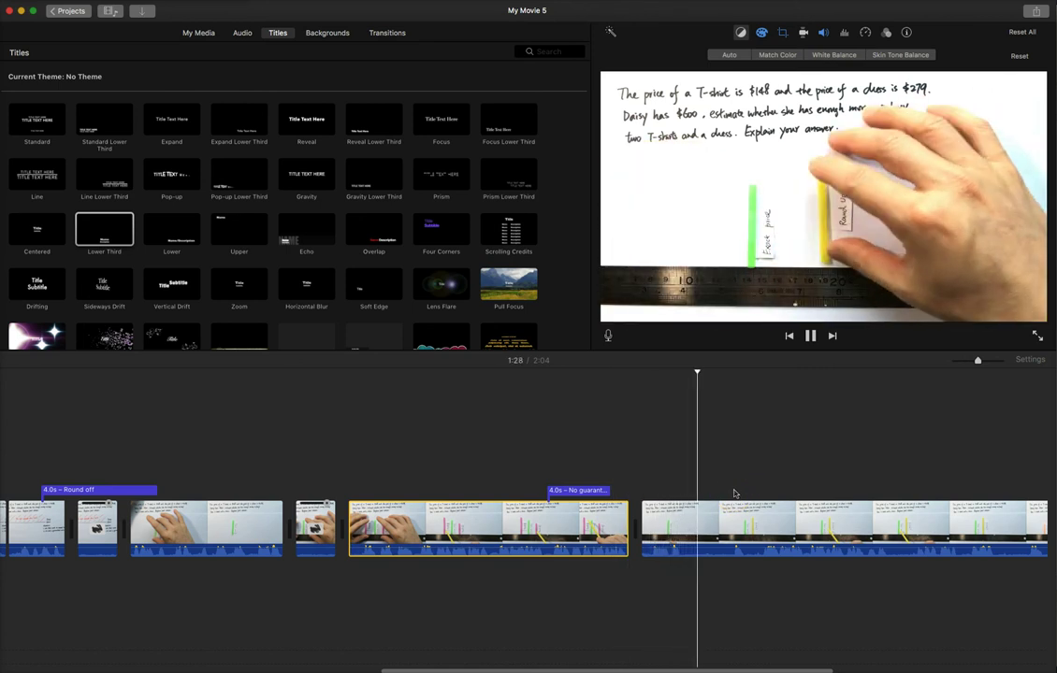
# Step: Split the last clip at about 1:27 and again once the yellow strip is in place, isolating a 5.1 s section
pyautogui.moveTo(978, 360); pyautogui.dragTo(985, 360)
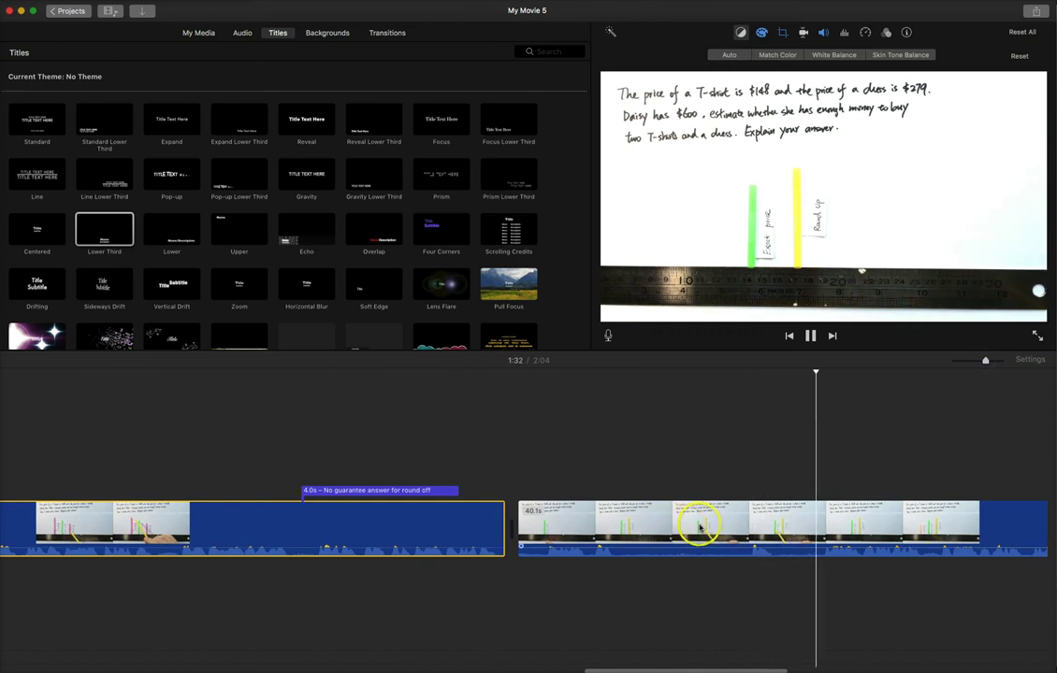
pyautogui.click(619, 528)
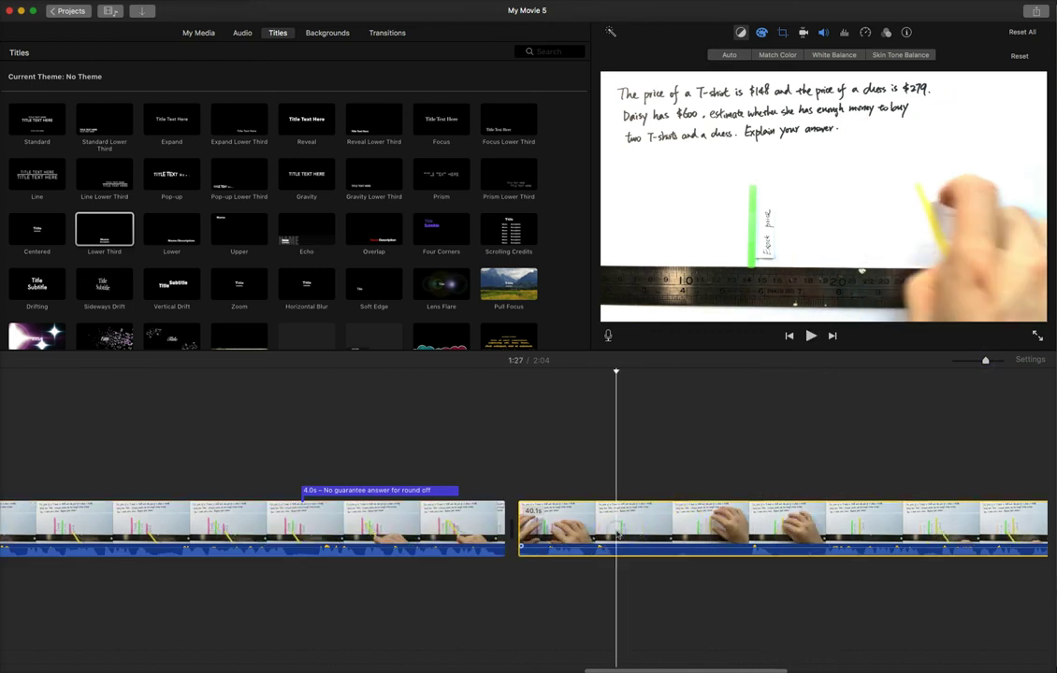
pyautogui.moveTo(618, 531); pyautogui.dragTo(821, 516)
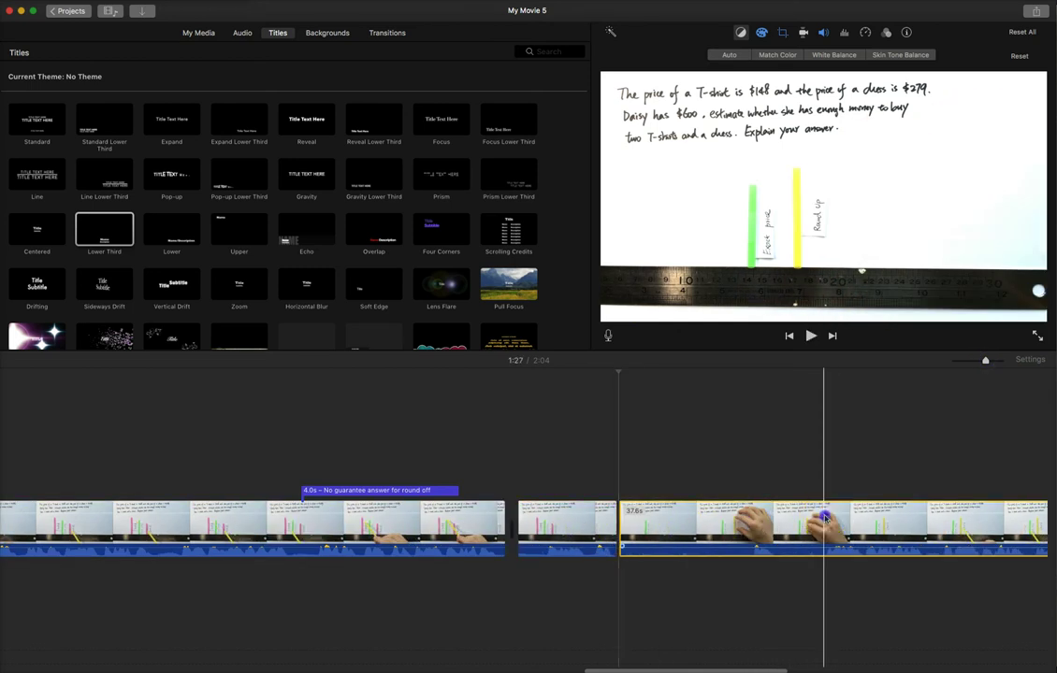
pyautogui.click(772, 517)
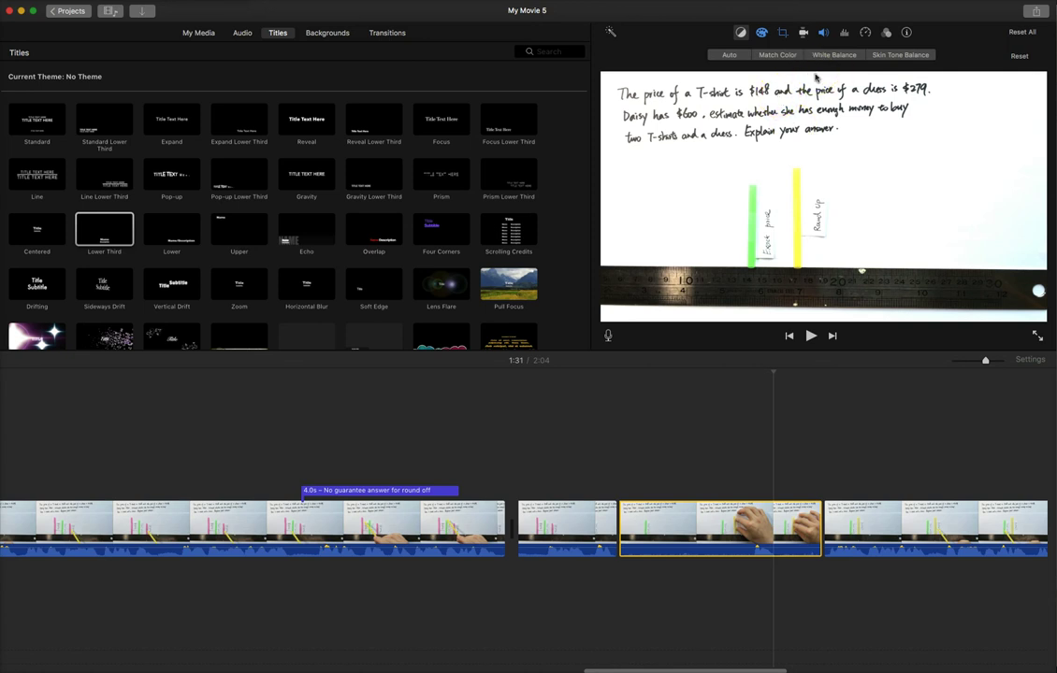
# Step: Slightly lower the highlights in the color correction of the 9.6 s clip where the green strip is placed
pyautogui.click(543, 531)
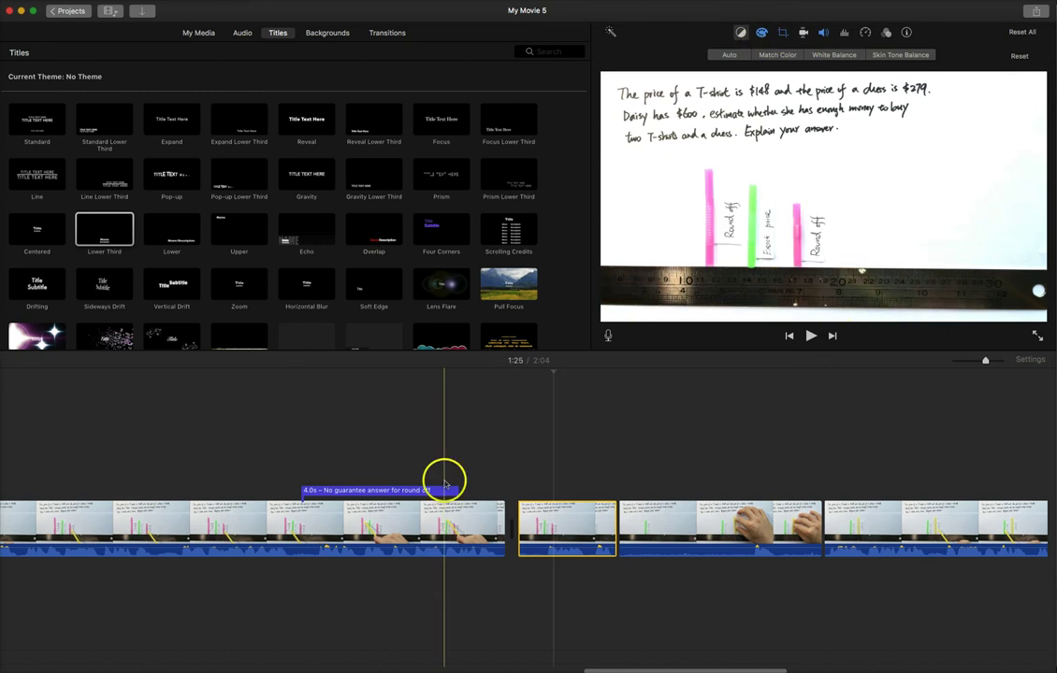
pyautogui.hscroll(-3, 442, 531)
pyautogui.hscroll(-15, 442, 531)
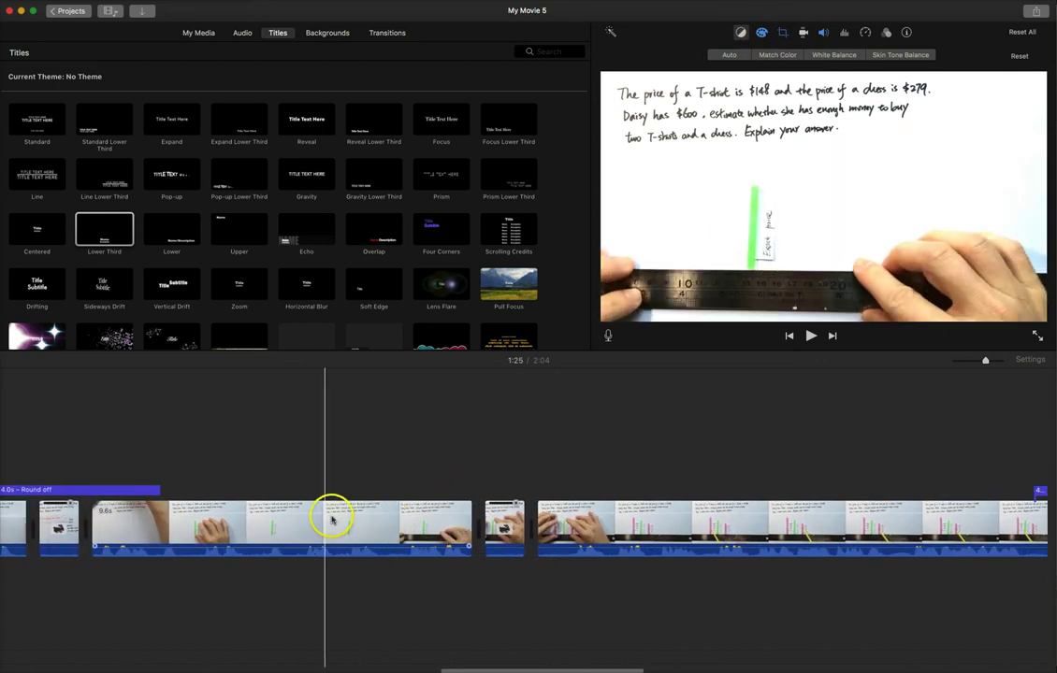
pyautogui.hscroll(-6, 313, 519)
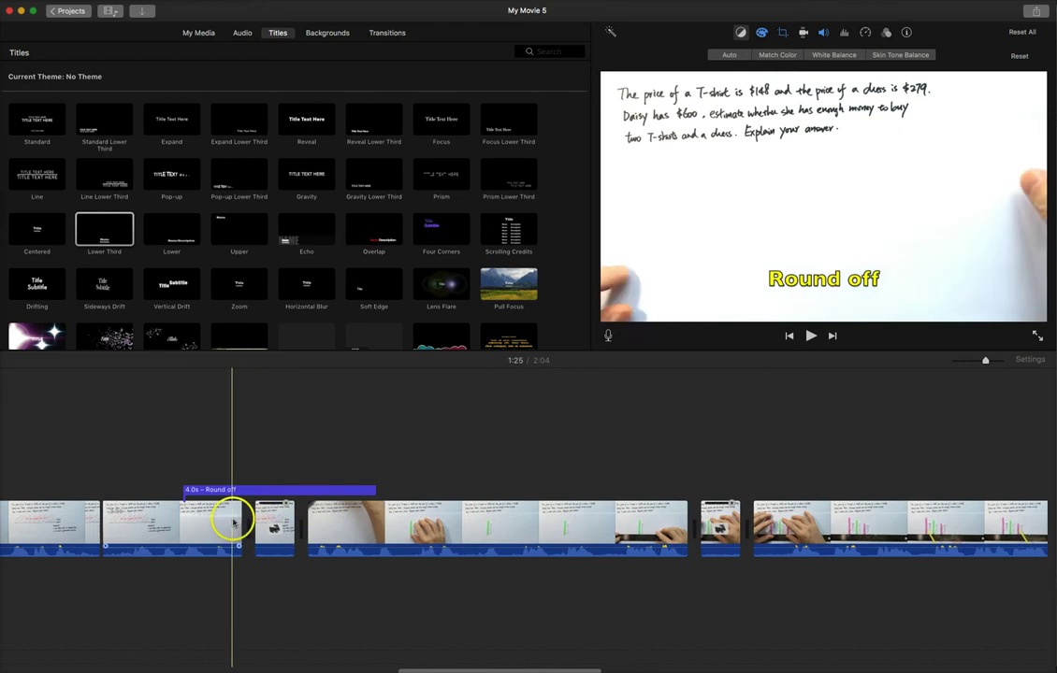
pyautogui.click(379, 531)
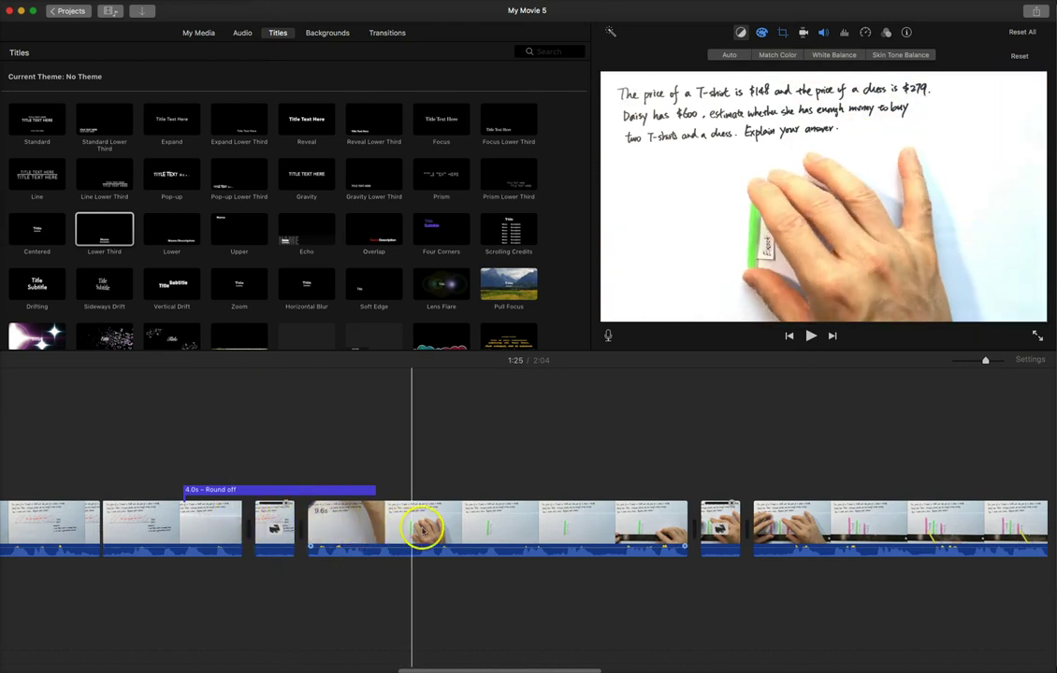
pyautogui.click(766, 35)
pyautogui.moveTo(849, 56); pyautogui.dragTo(844, 57)
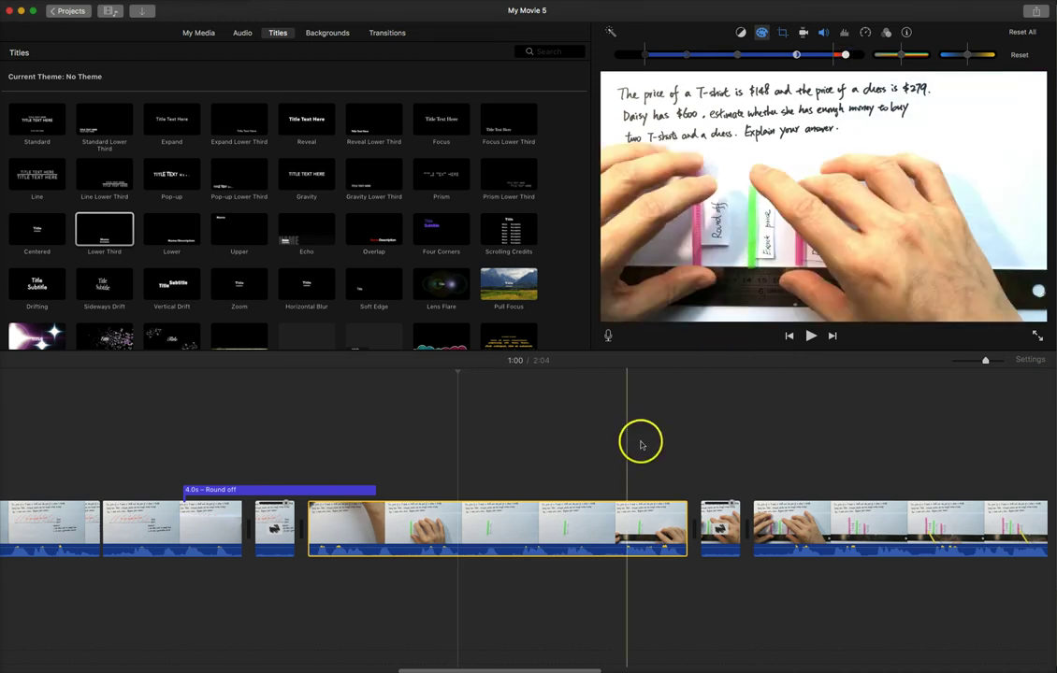
# Step: Paste the adjusted color correction onto the sped-up pink-strip section and each of the clips after it
pyautogui.click(712, 512)
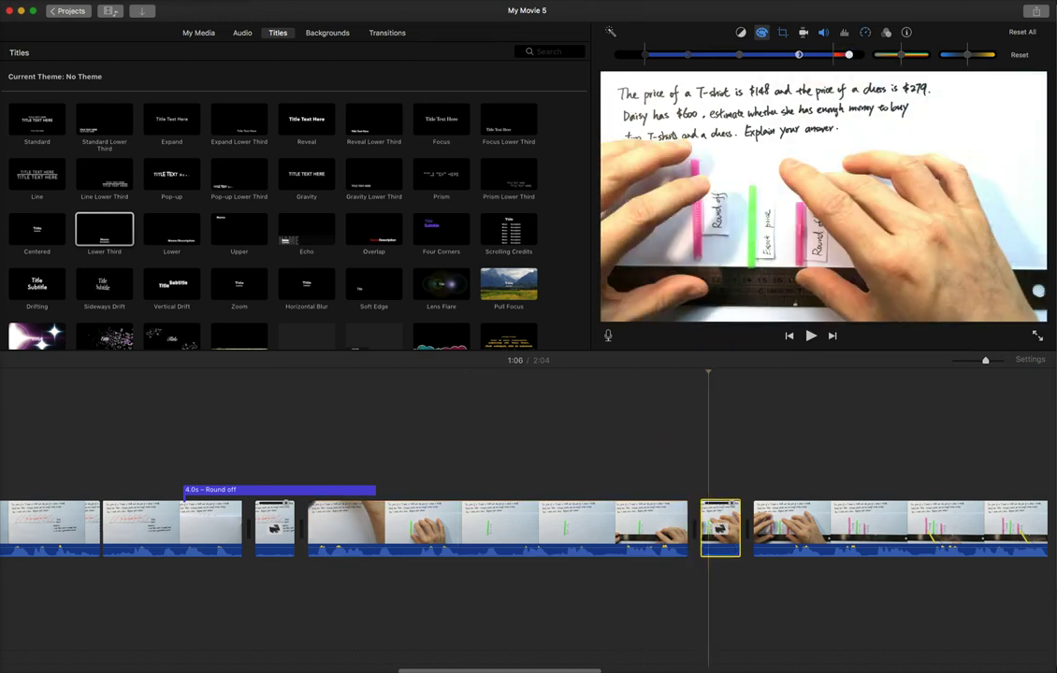
pyautogui.moveTo(1, 31)
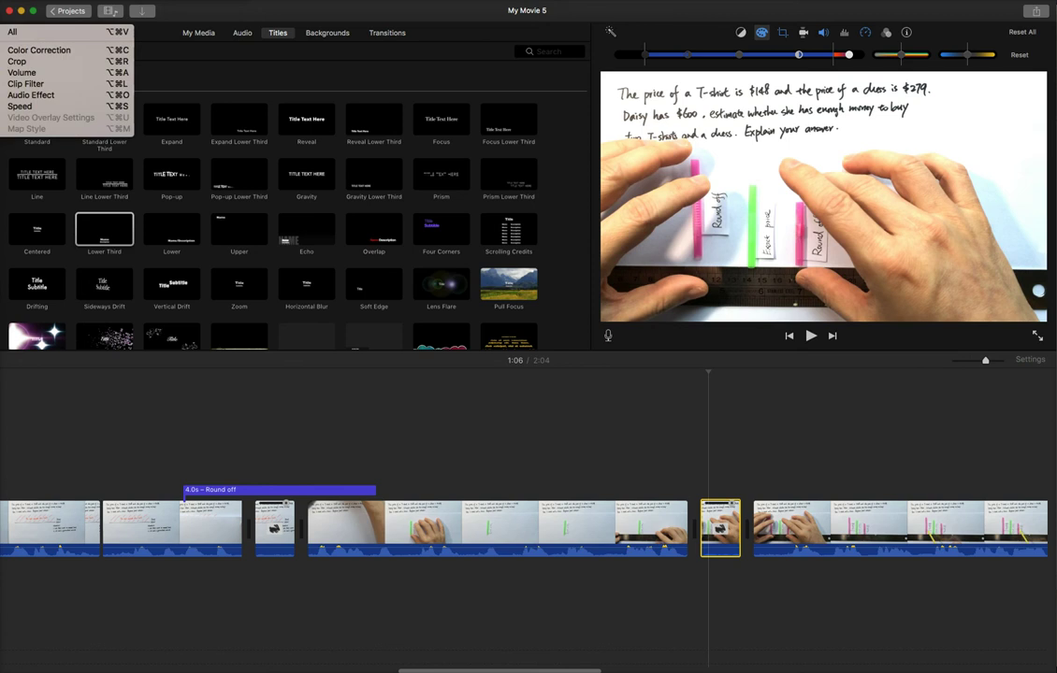
pyautogui.click(36, 50)
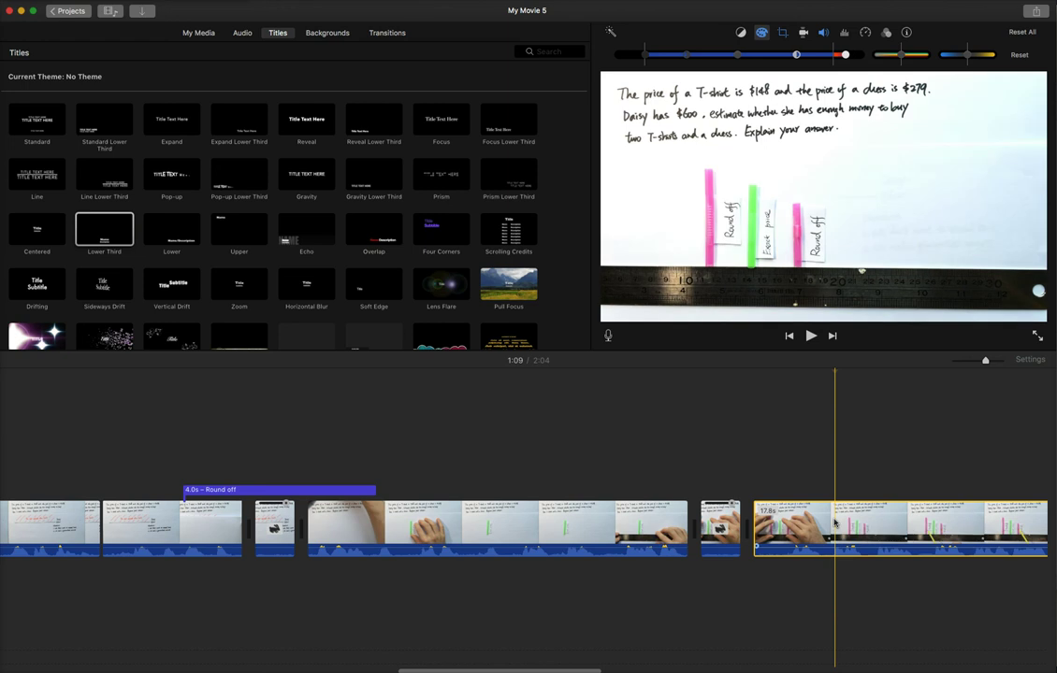
pyautogui.hscroll(10, 836, 524)
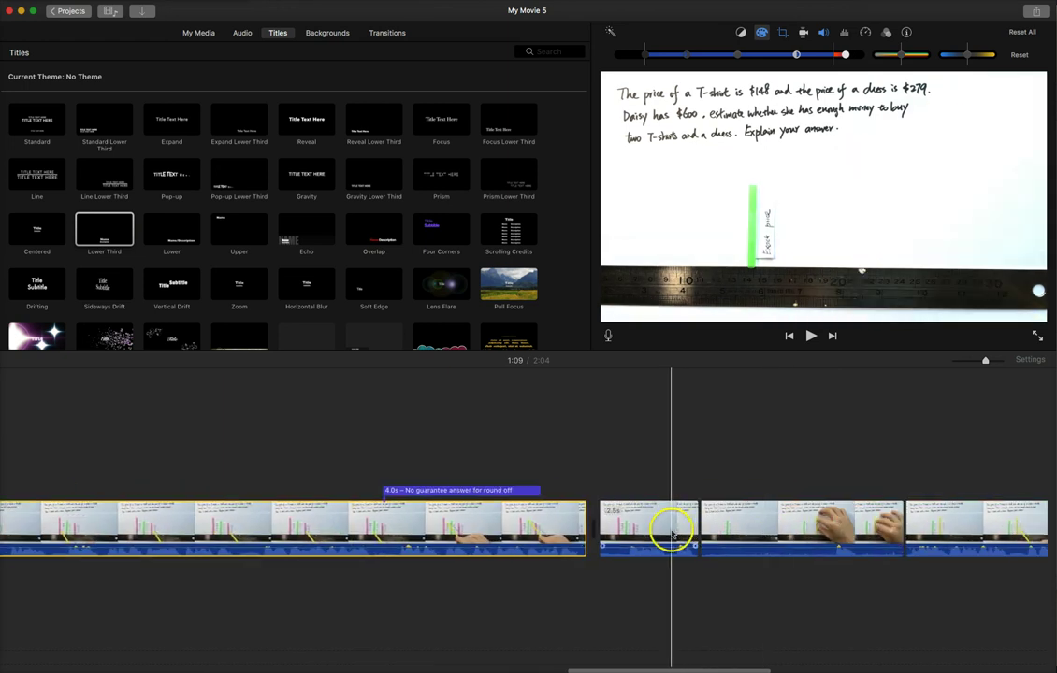
pyautogui.click(671, 533)
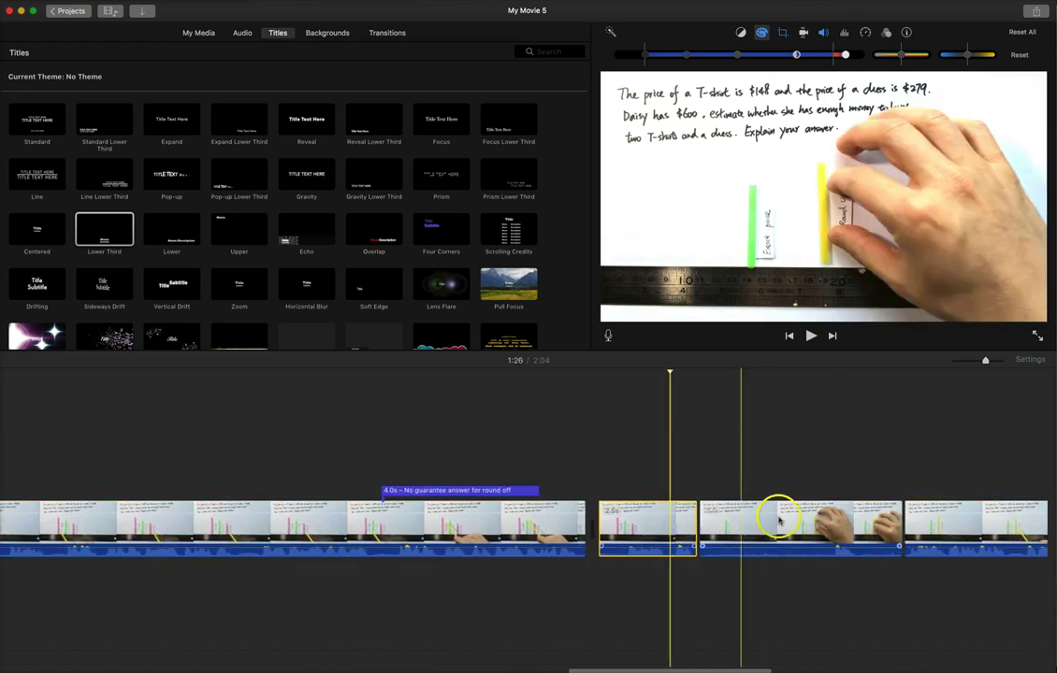
pyautogui.click(809, 516)
pyautogui.hscroll(8, 807, 519)
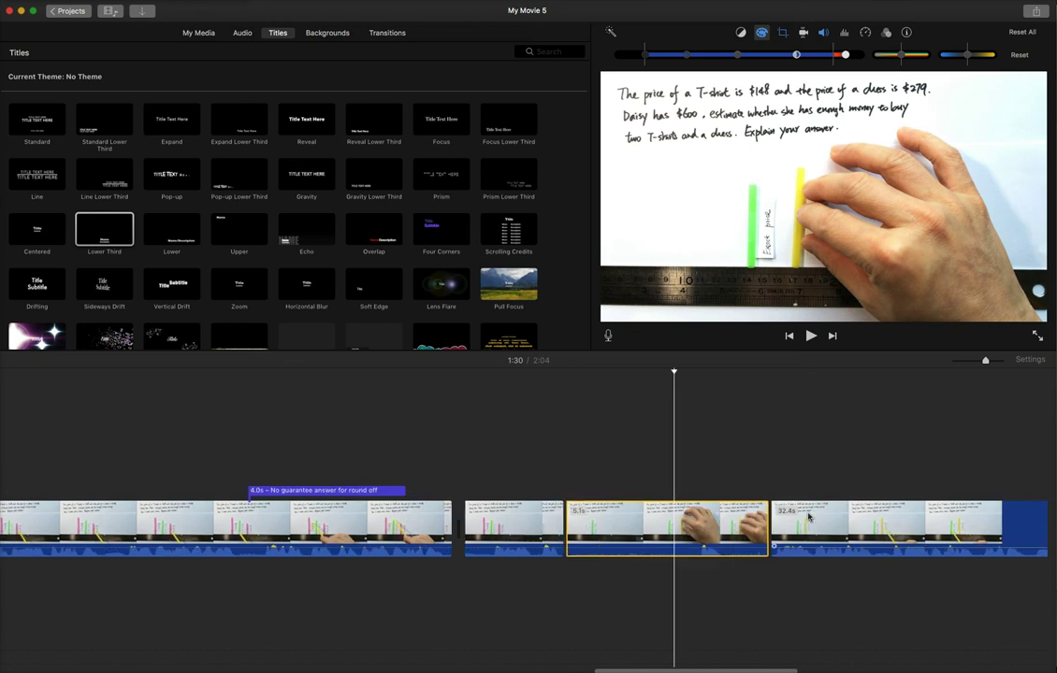
pyautogui.click(804, 522)
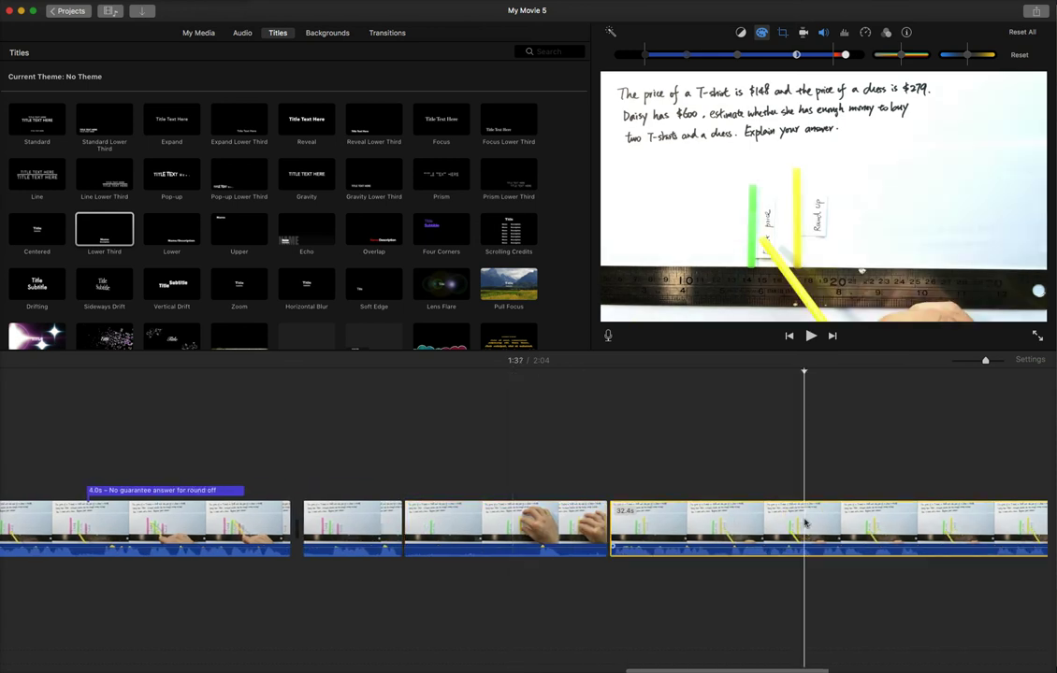
pyautogui.hscroll(15, 804, 522)
pyautogui.hscroll(-20, 805, 523)
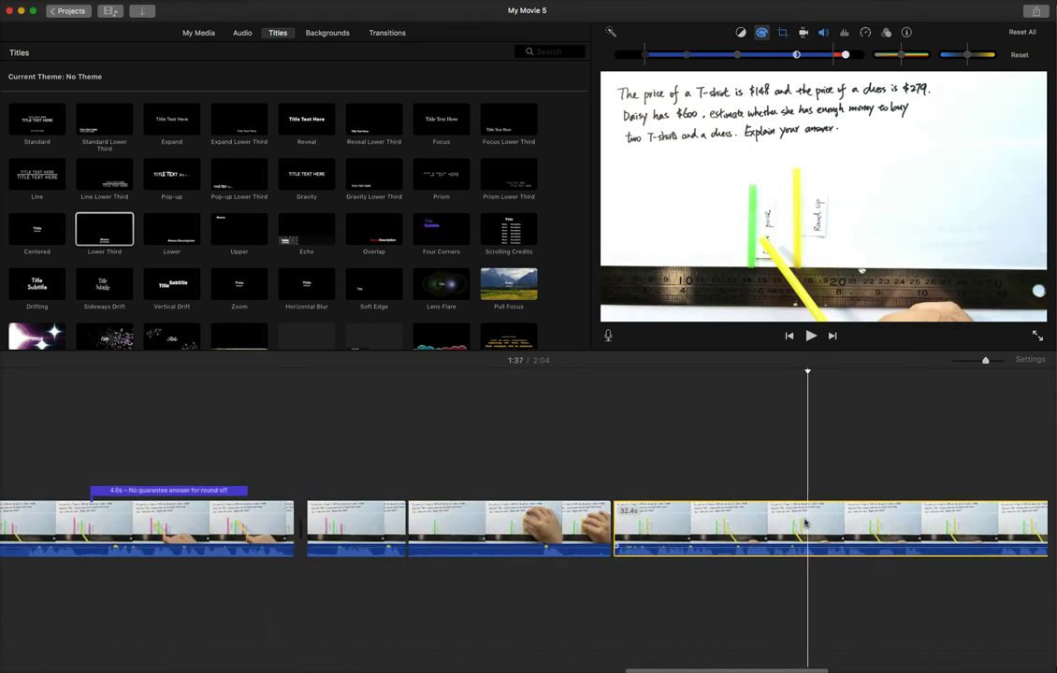
# Step: Mute the 5.1 s section where the hand places the yellow strip and set its speed to Fast, 4x
pyautogui.click(482, 516)
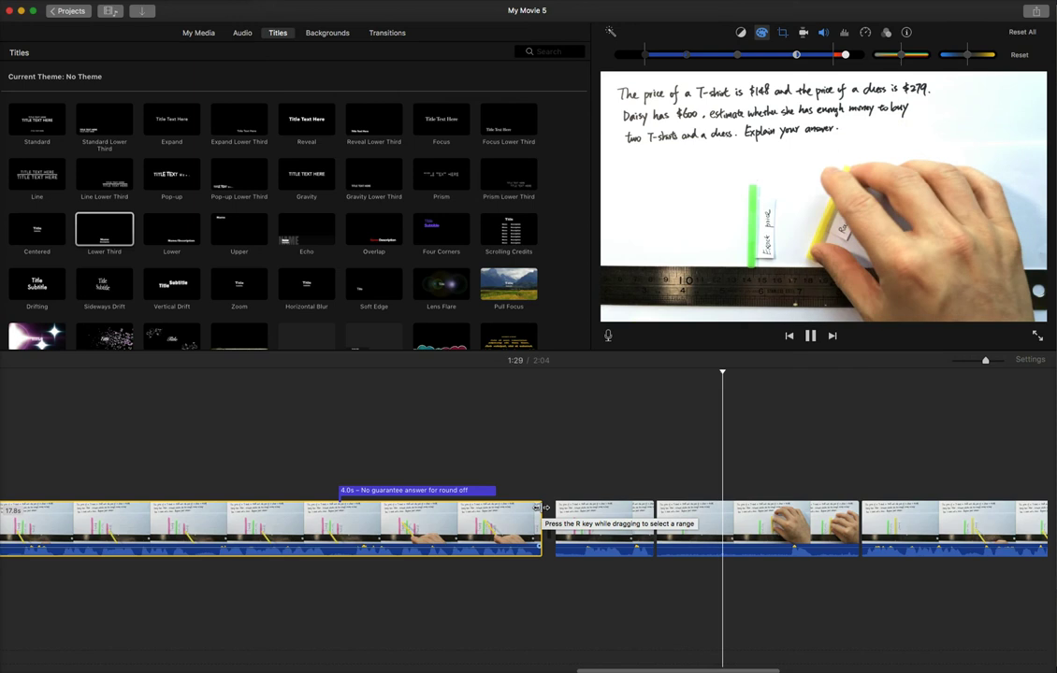
pyautogui.moveTo(784, 521); pyautogui.dragTo(814, 513)
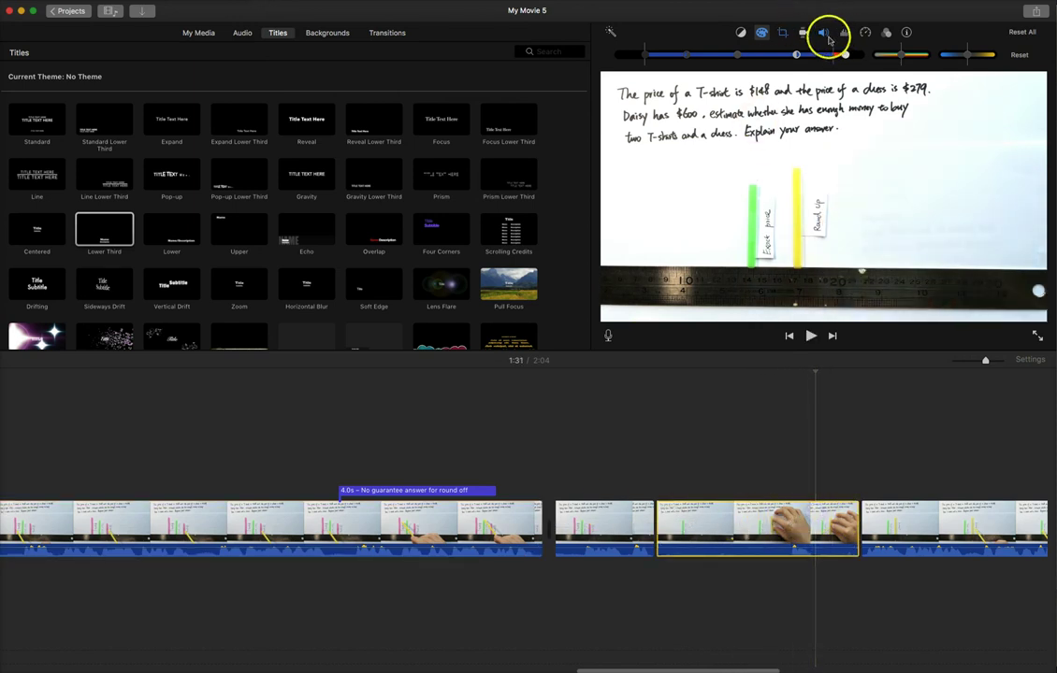
pyautogui.click(823, 35)
pyautogui.click(646, 55)
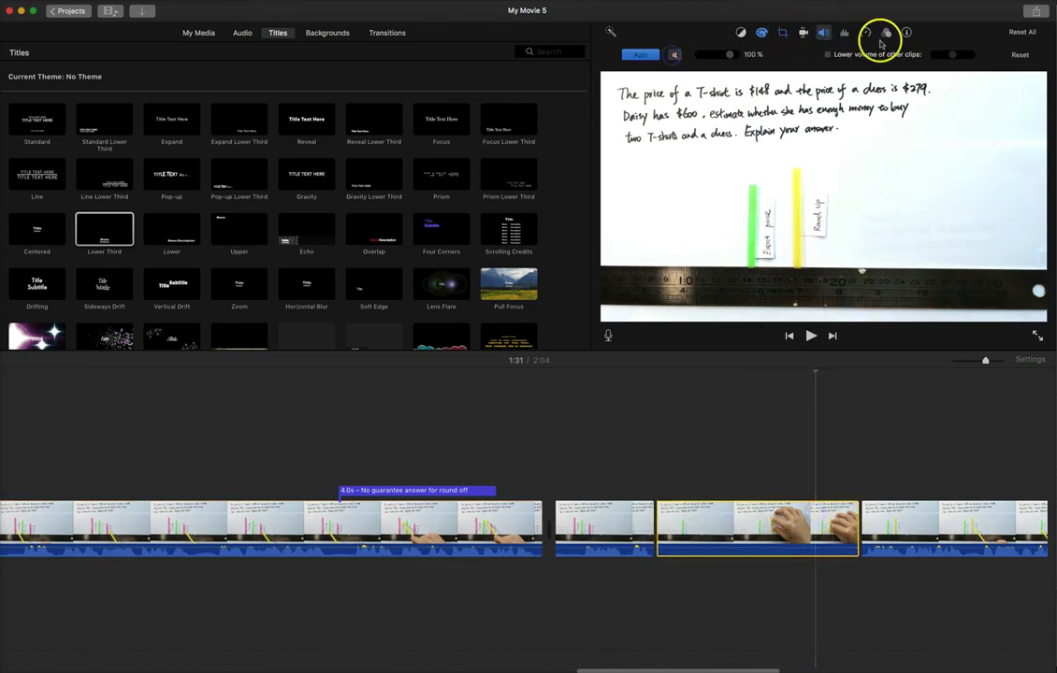
pyautogui.click(865, 33)
pyautogui.click(669, 55)
pyautogui.click(668, 88)
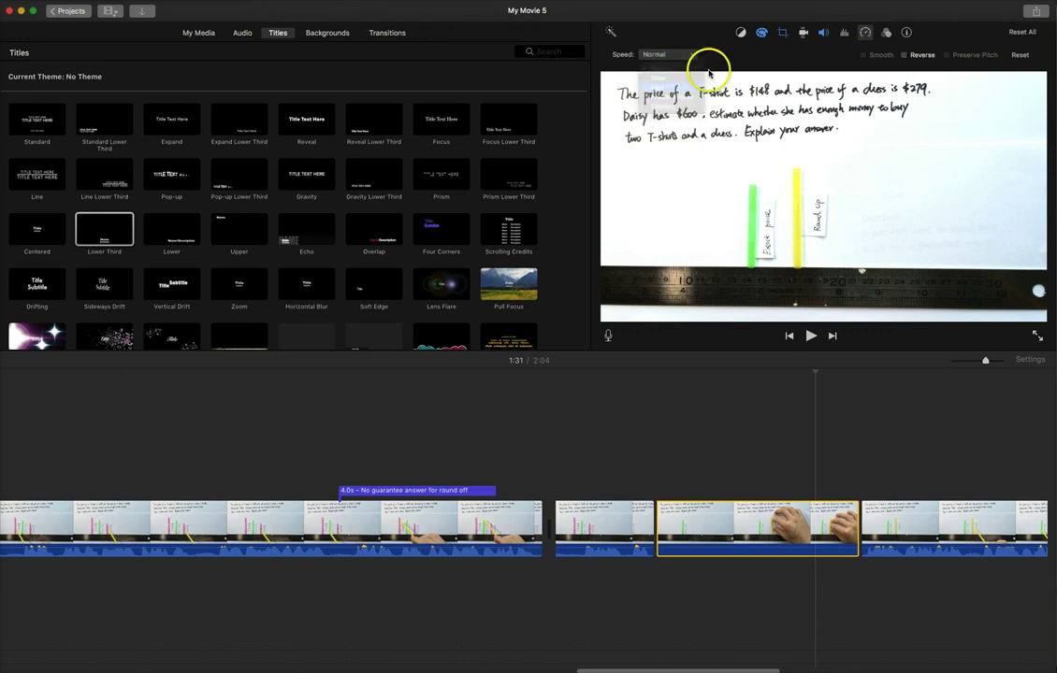
pyautogui.click(668, 532)
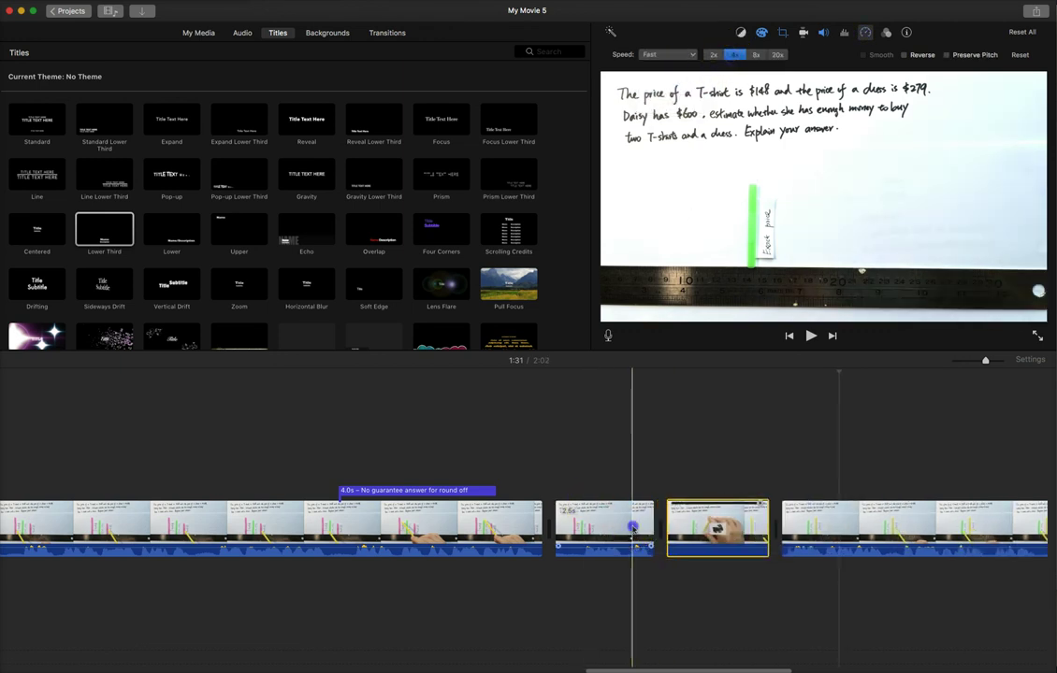
# Step: Try Fast 8x speed on the 2.5 s clip before the yellow-strip section, and restore that clip to normal speed
pyautogui.click(632, 528)
pyautogui.press('space')
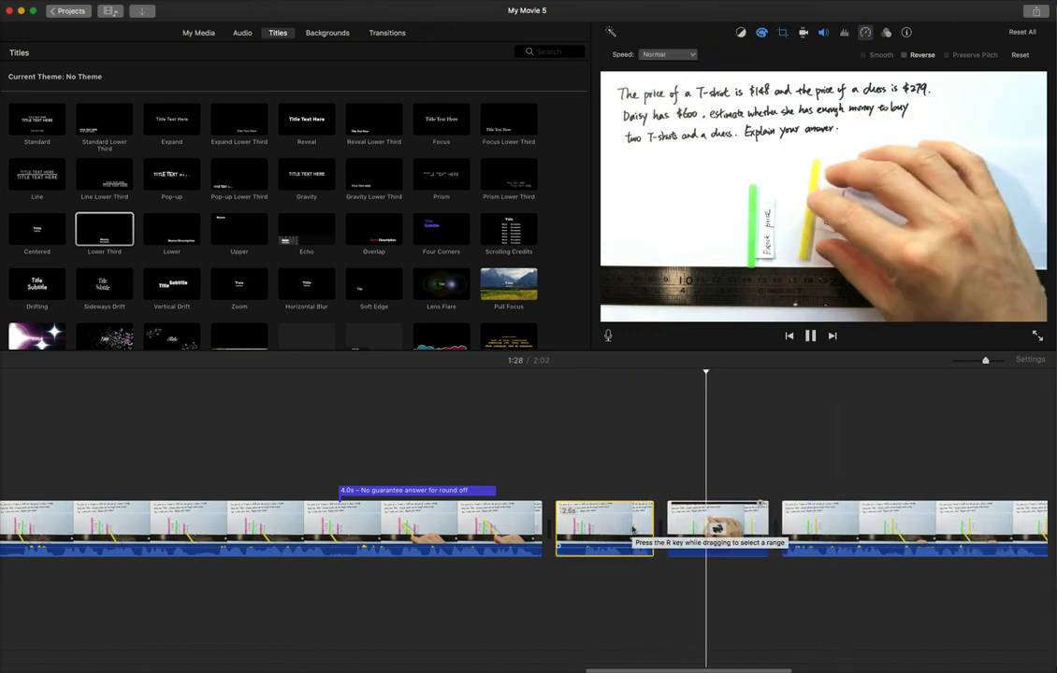
pyautogui.click(633, 523)
pyautogui.click(640, 190)
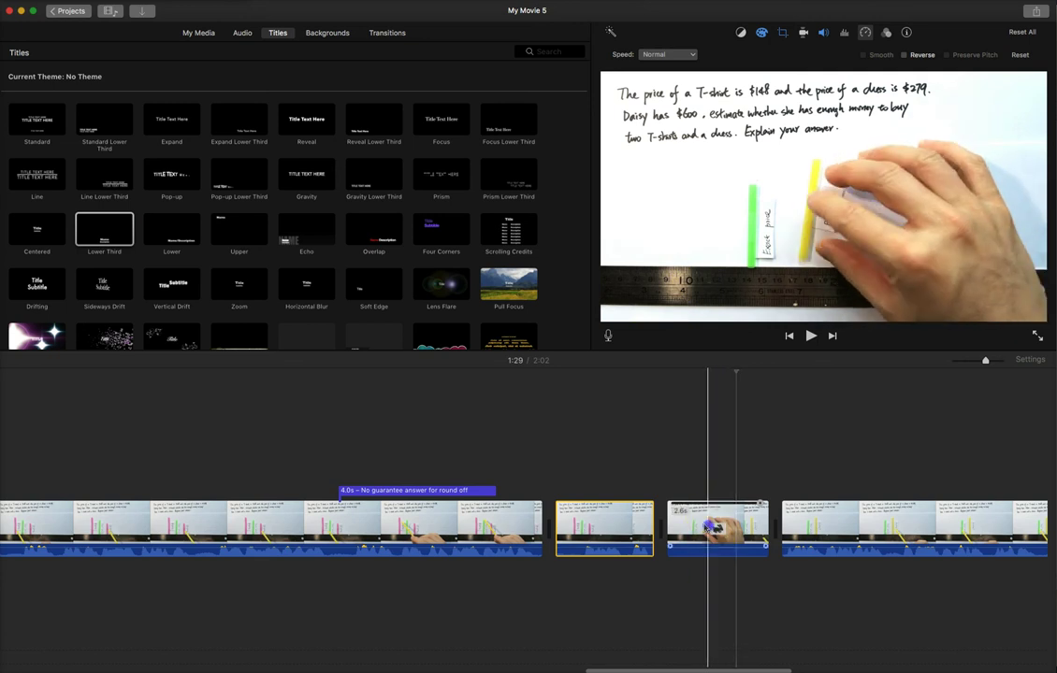
pyautogui.click(679, 55)
pyautogui.click(670, 88)
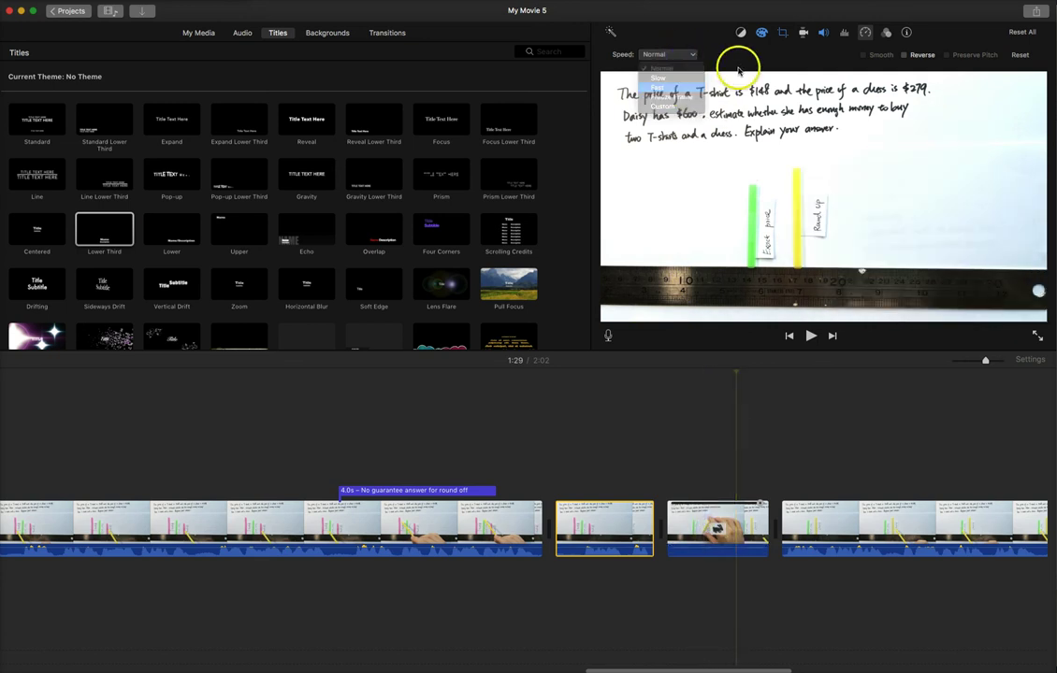
pyautogui.click(756, 56)
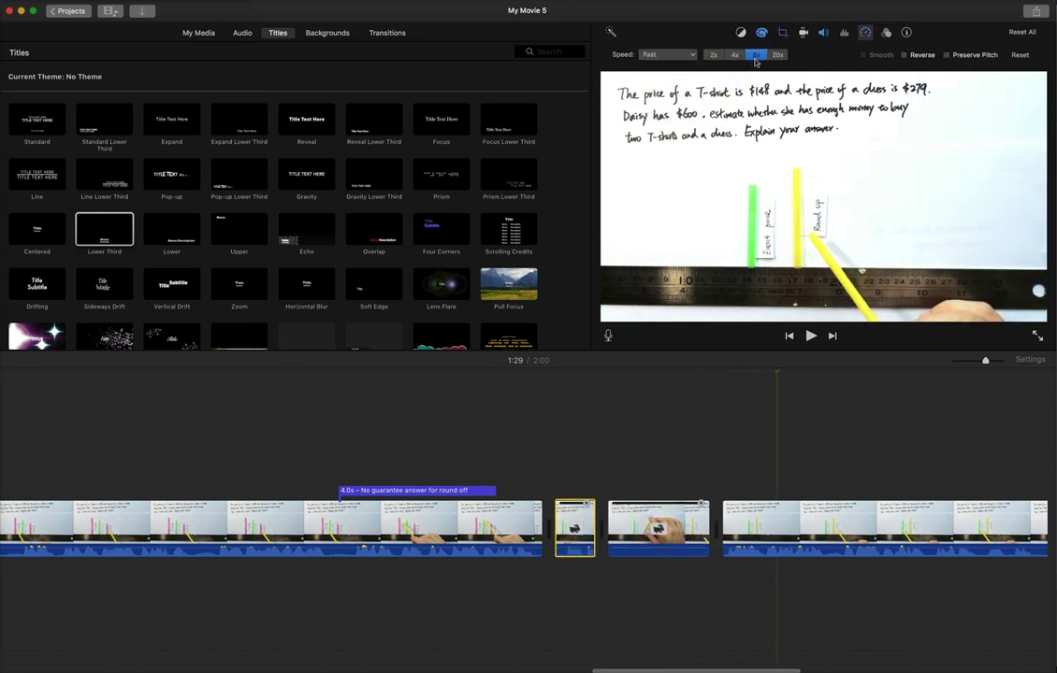
pyautogui.click(681, 533)
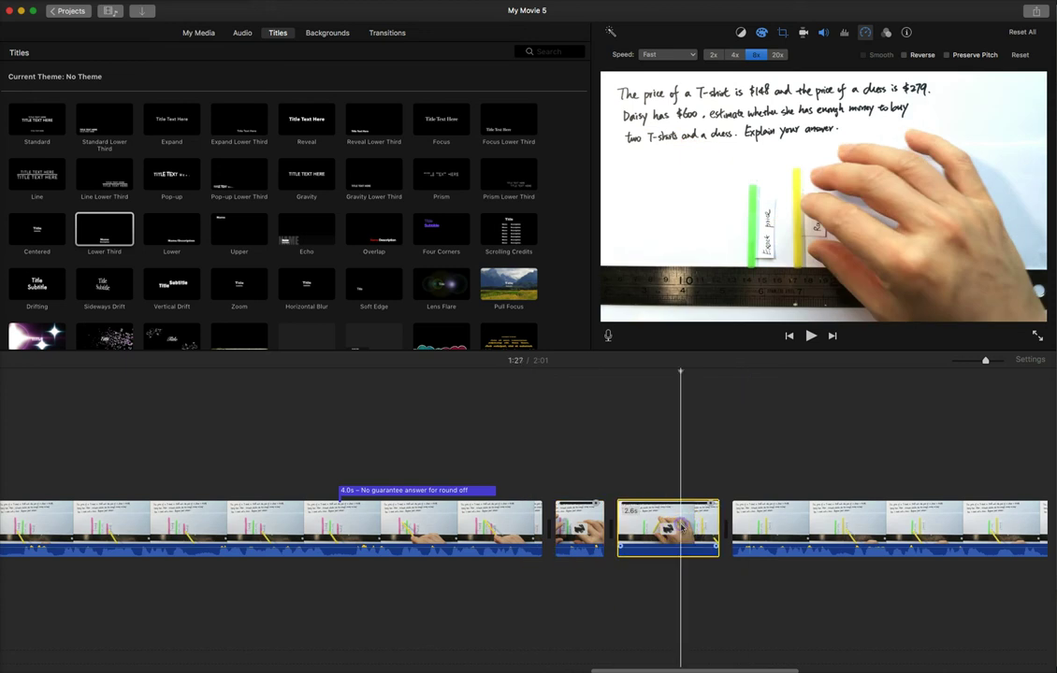
pyautogui.click(524, 520)
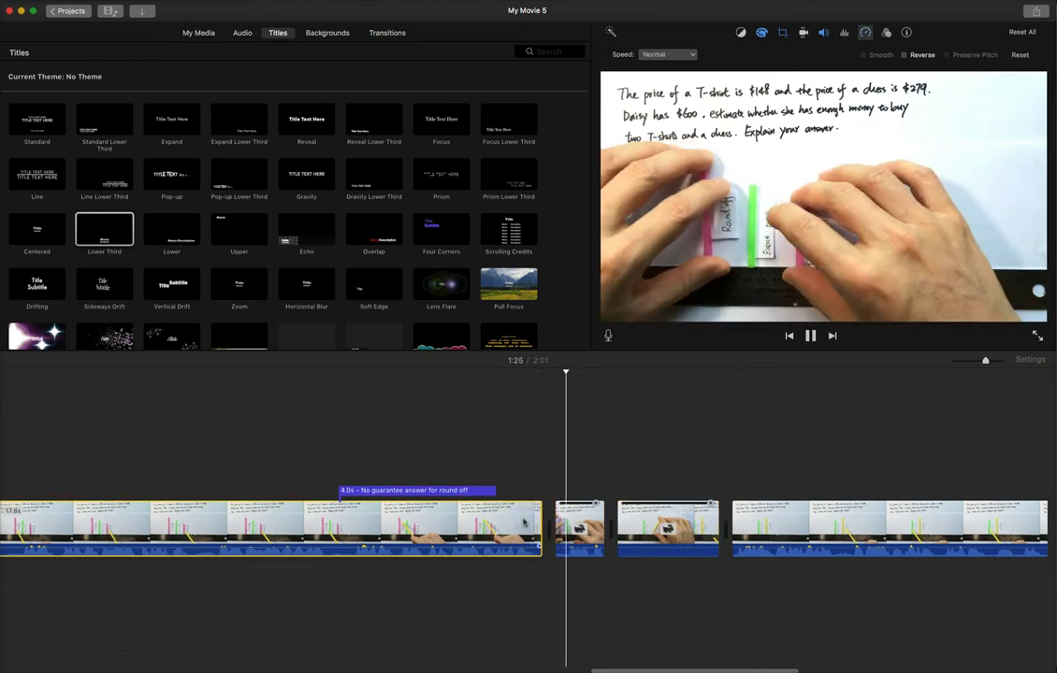
pyautogui.click(585, 514)
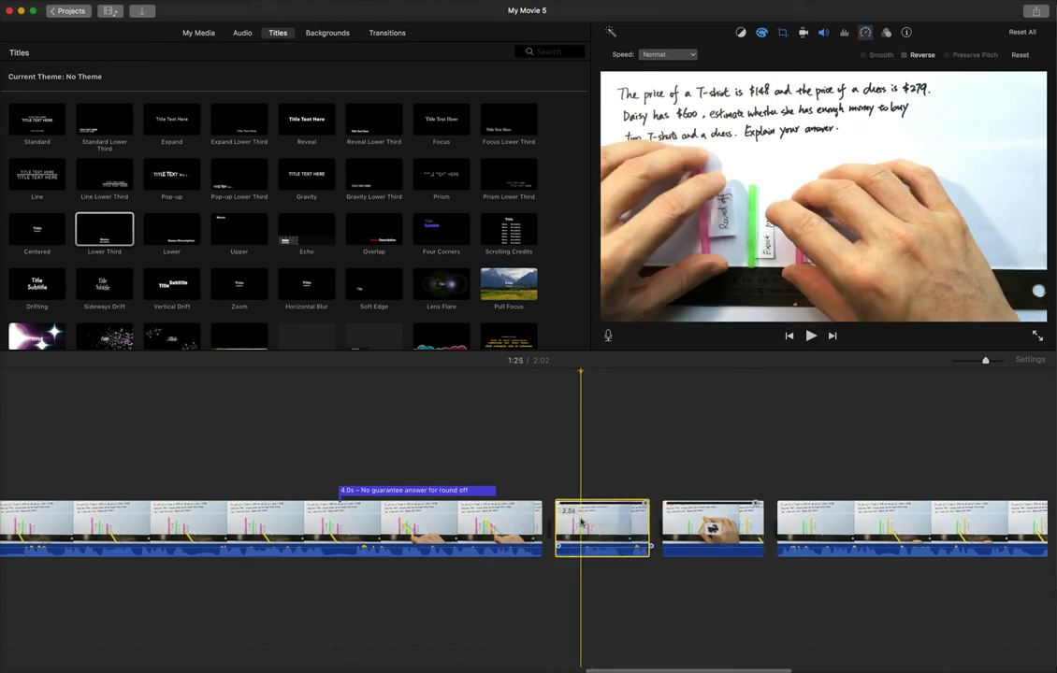
# Step: Set the speed of the muted yellow-strip section to 8x and play it back from the preceding clip
pyautogui.click(731, 524)
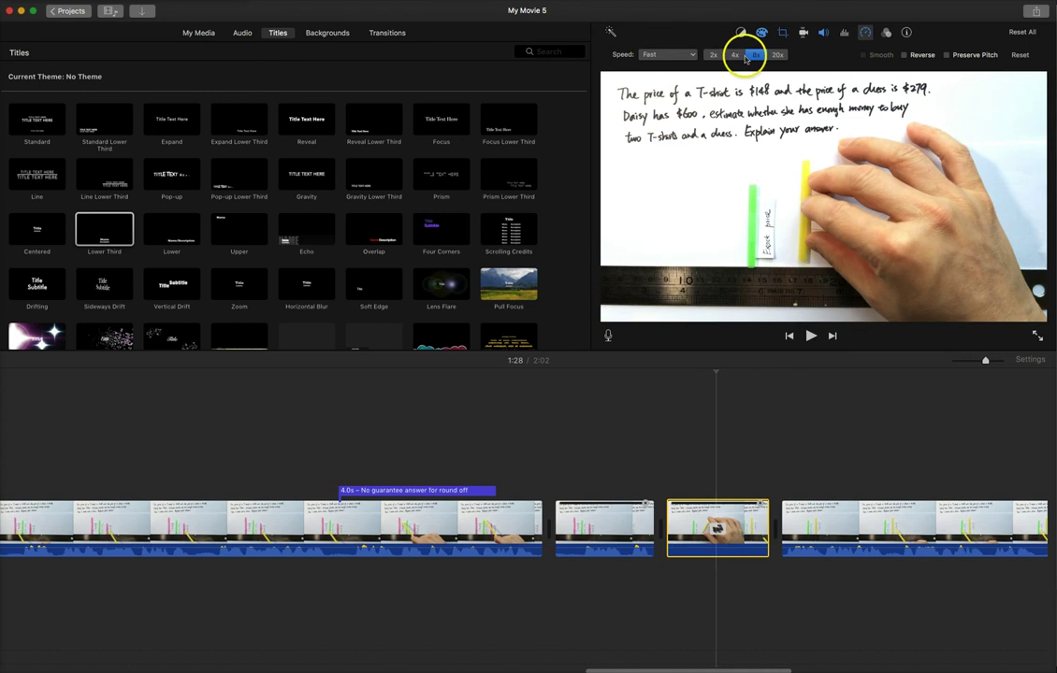
pyautogui.click(590, 460)
pyautogui.click(609, 514)
pyautogui.press('space')
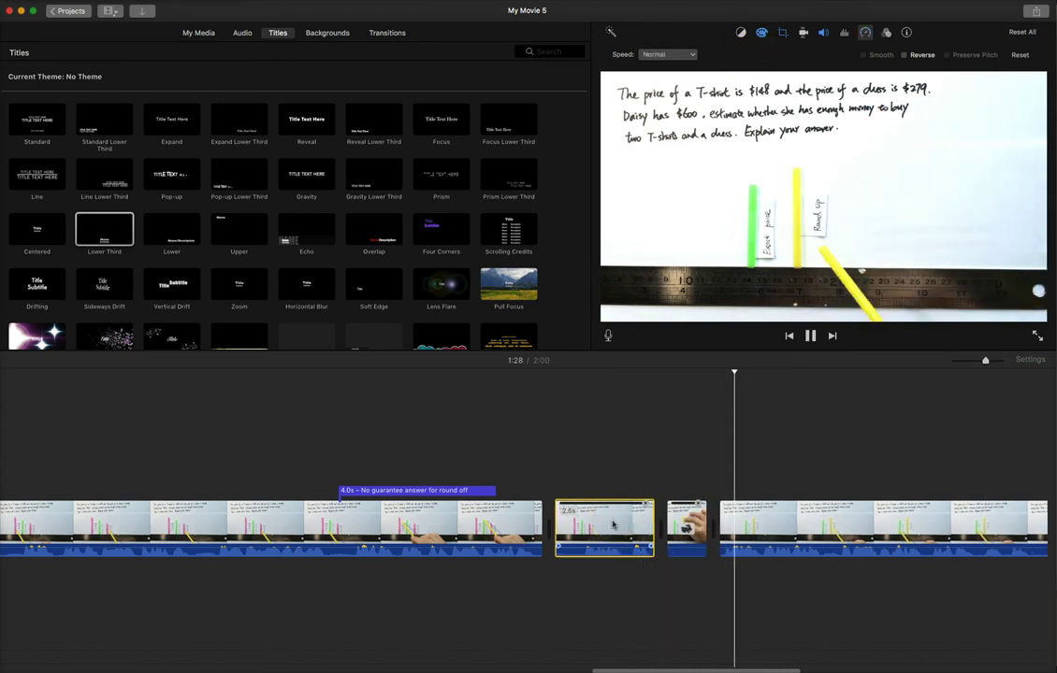
# Step: Split the last clip twice around 1:35, isolating a 0.7 s piece where the pen points at the green strip, and delete that piece
pyautogui.hscroll(3, 613, 525)
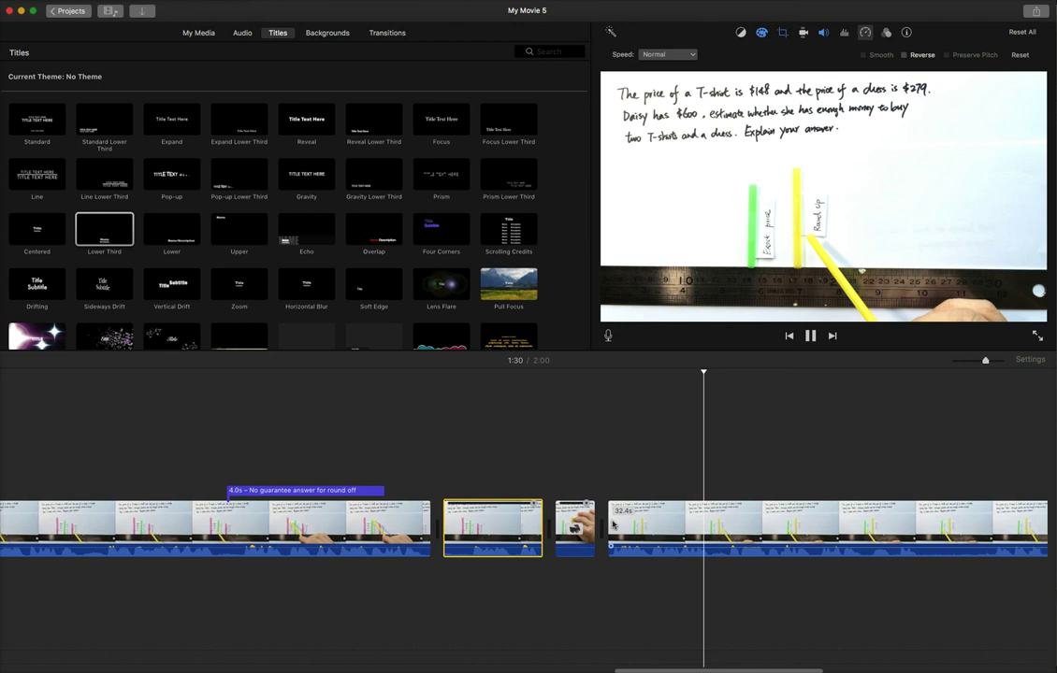
pyautogui.hscroll(3, 603, 519)
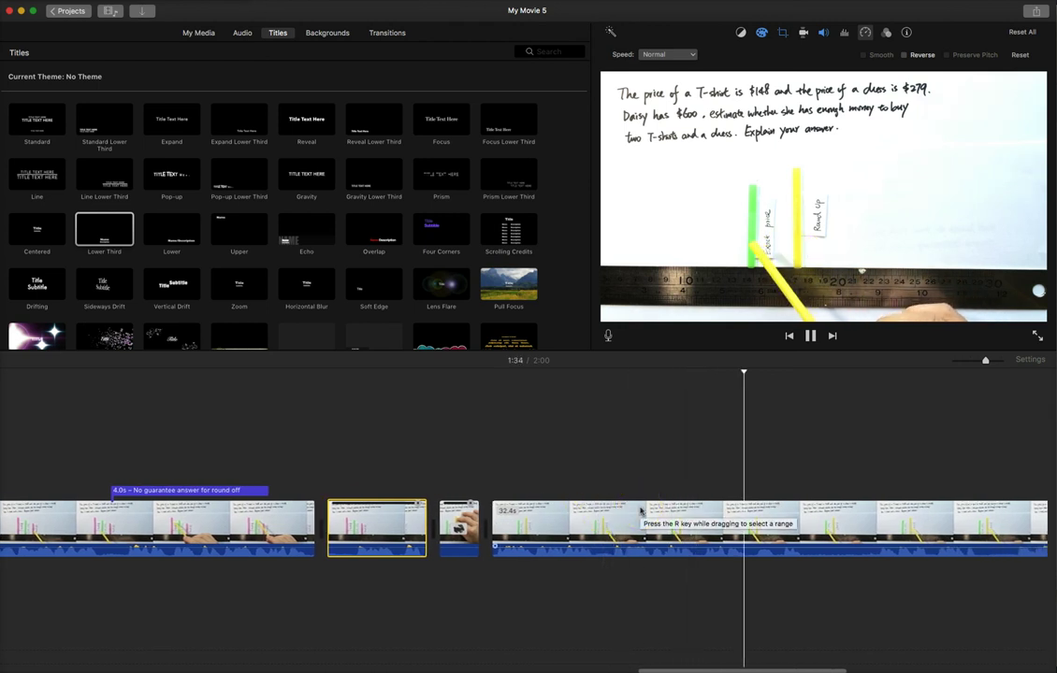
pyautogui.press('space')
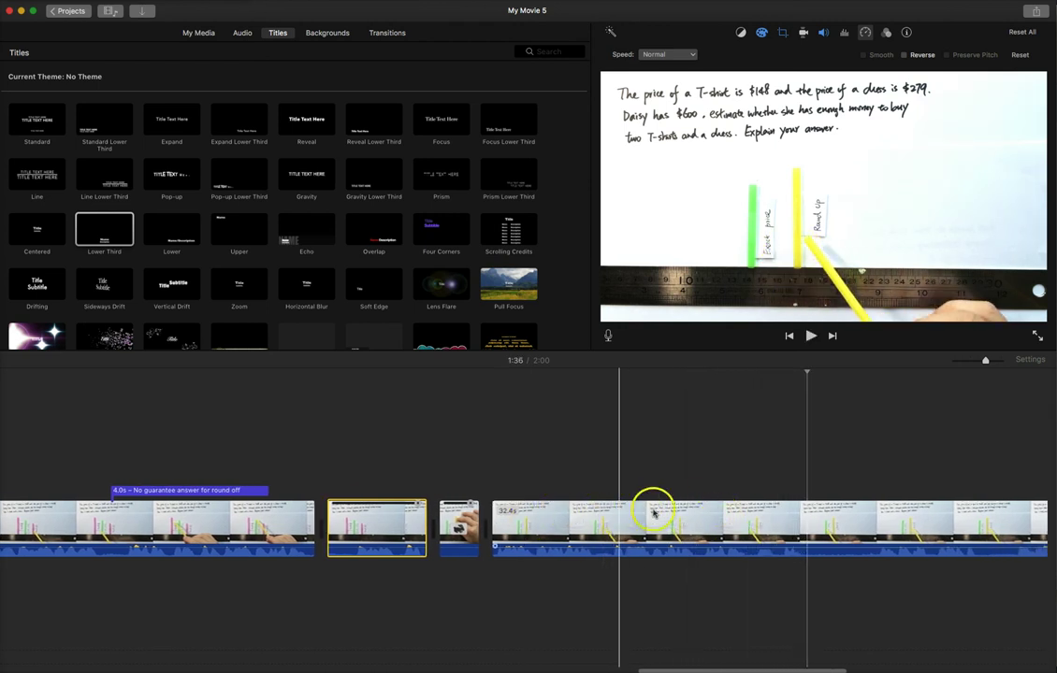
pyautogui.click(656, 513)
pyautogui.press('space')
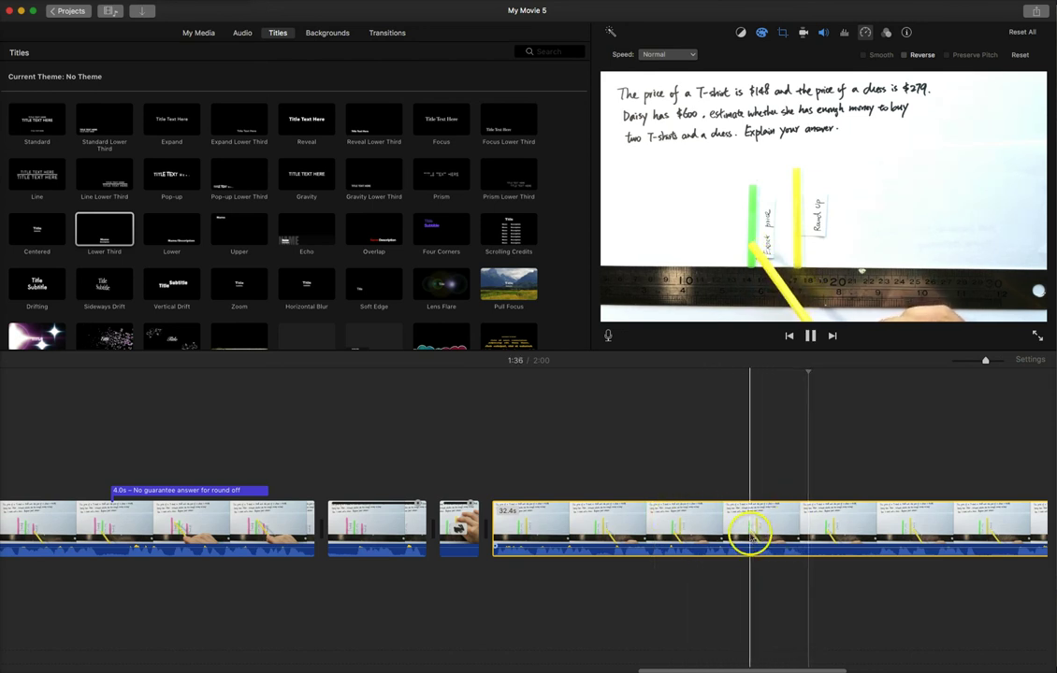
pyautogui.press('super+b')
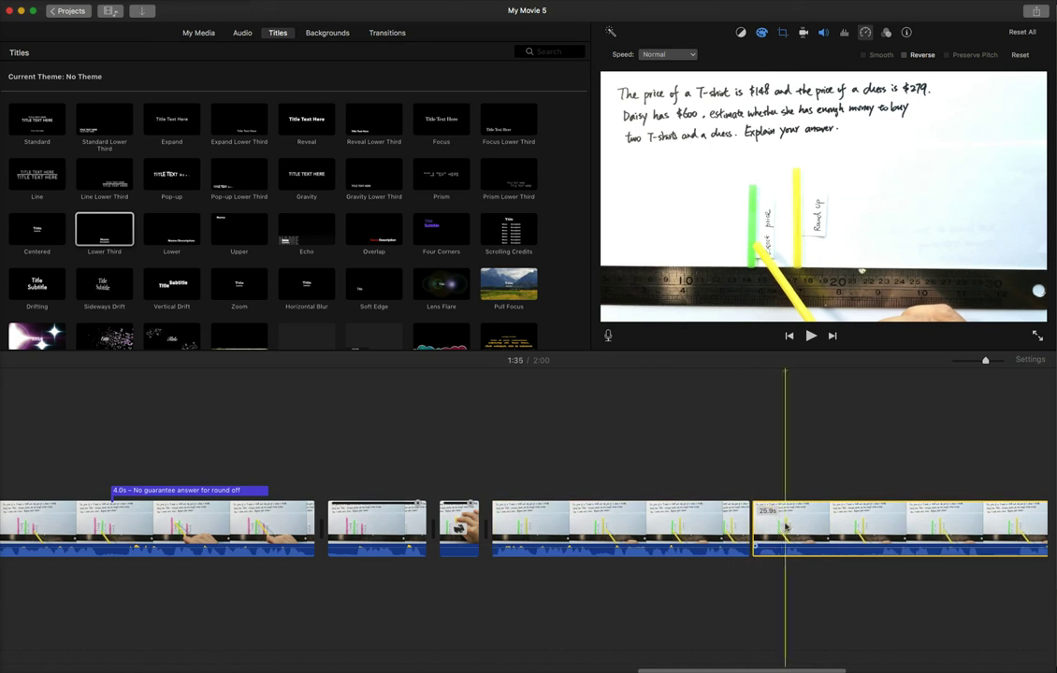
pyautogui.press('super+b')
pyautogui.click(769, 525)
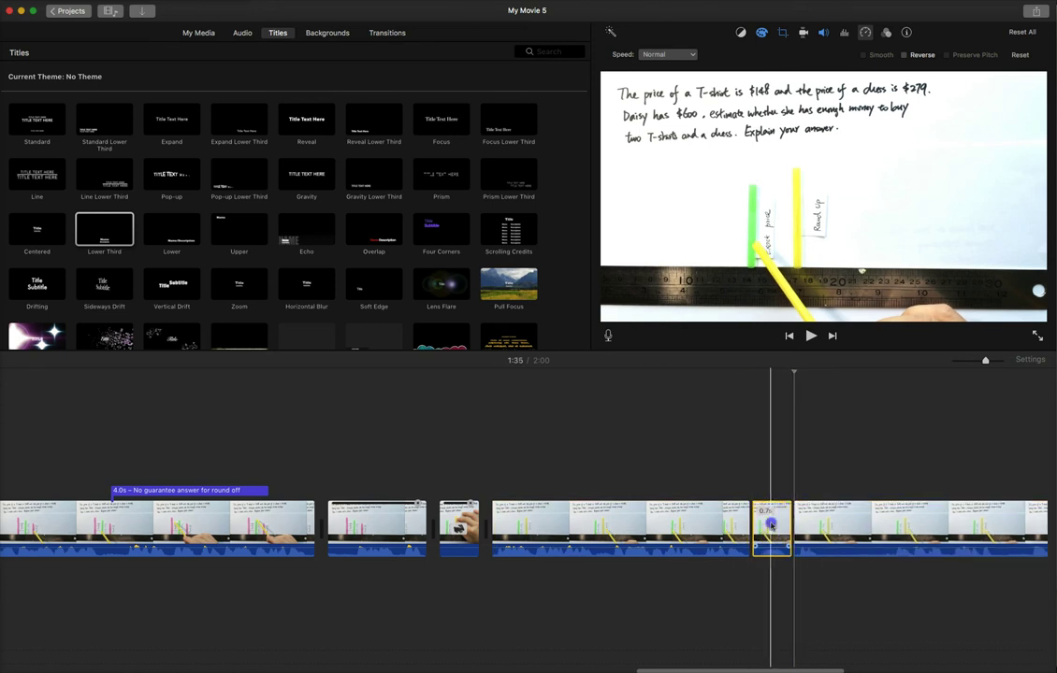
pyautogui.press('BackSpace')
# Step: Split the last clip at about 1:40, before the hands come in, and delete the 5.9 s section ahead of the split
pyautogui.click(714, 525)
pyautogui.press('space')
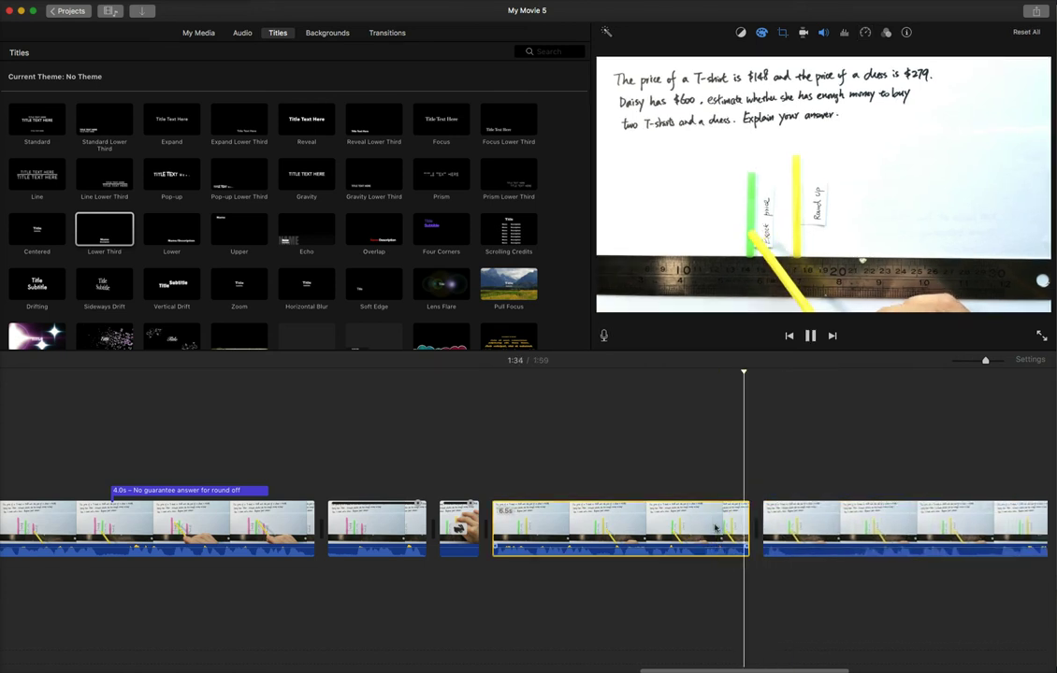
pyautogui.hscroll(3, 714, 528)
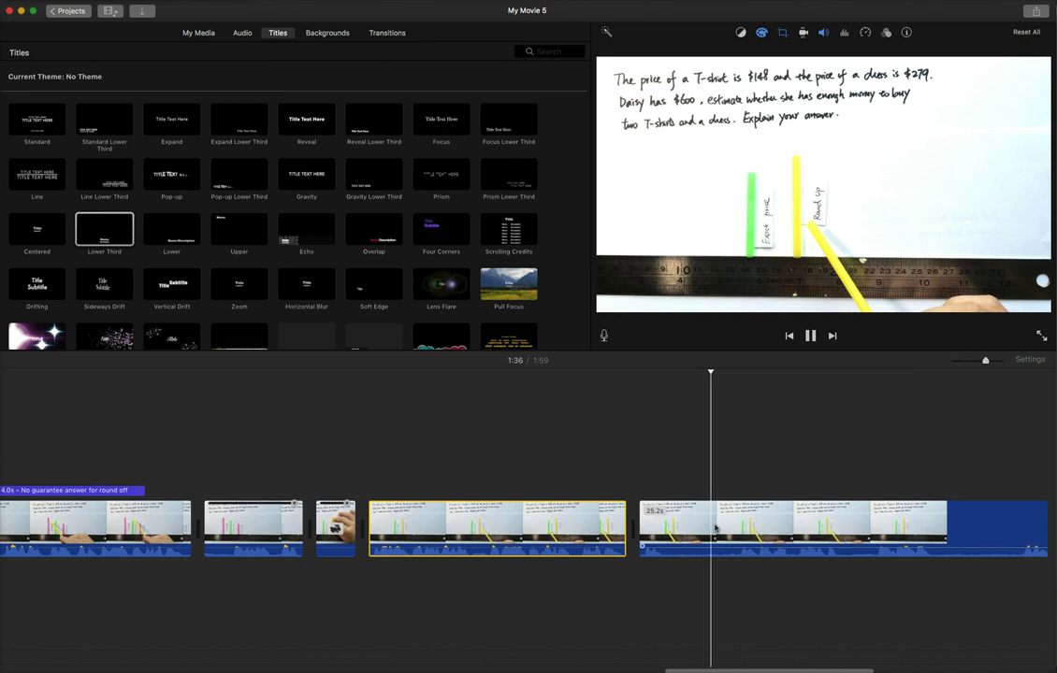
pyautogui.hscroll(5, 715, 528)
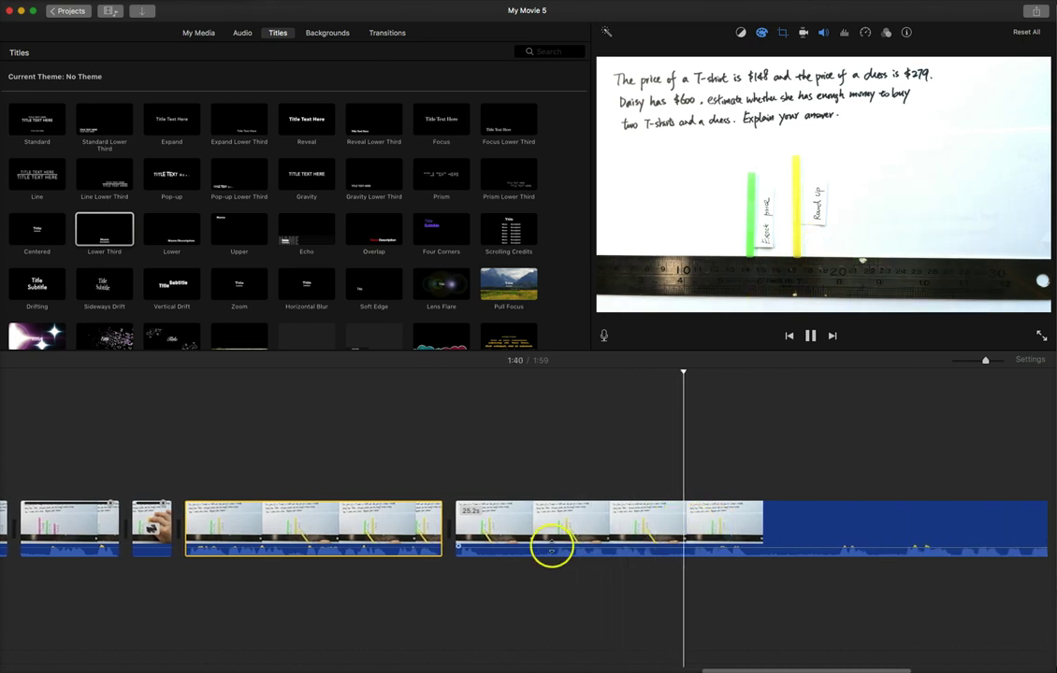
pyautogui.press('space')
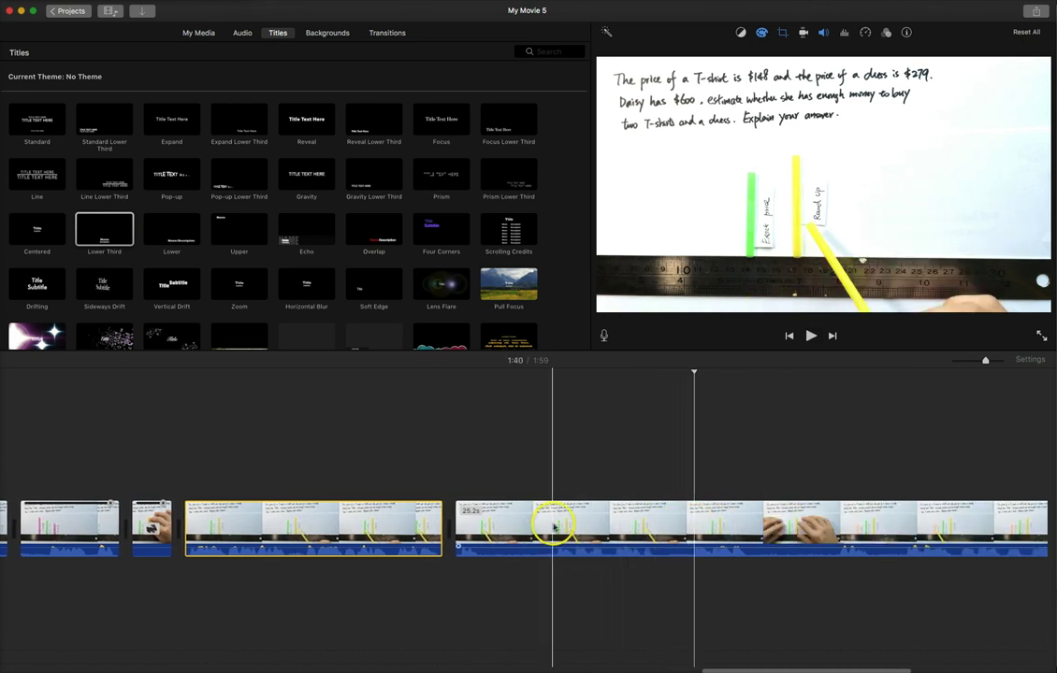
pyautogui.click(685, 529)
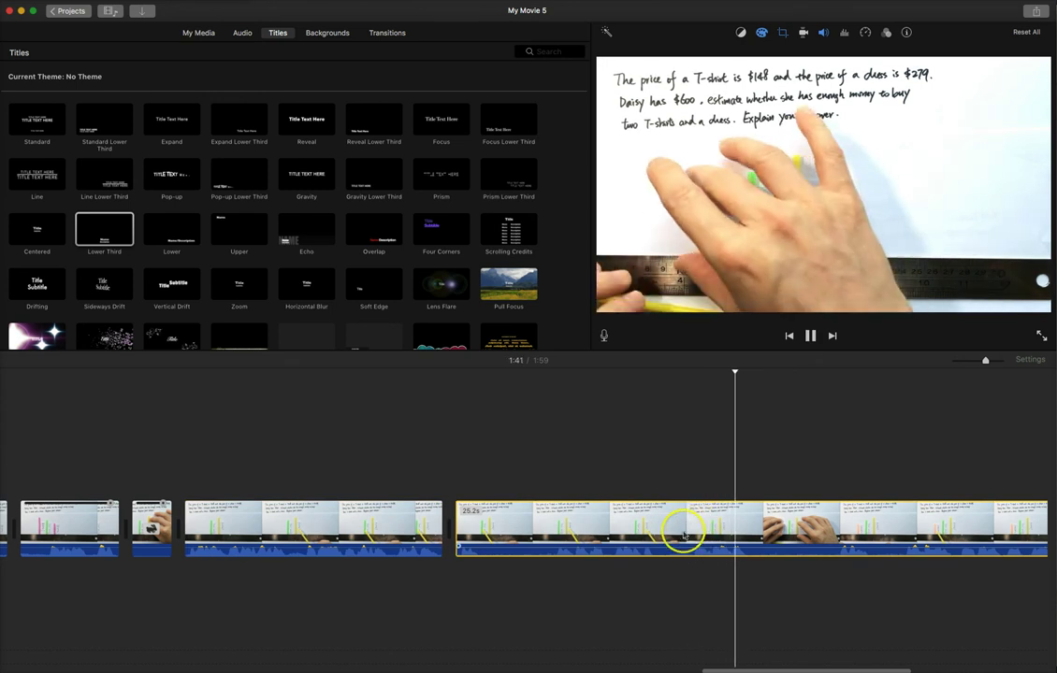
pyautogui.press('space')
pyautogui.press('super+b')
pyautogui.click(636, 525)
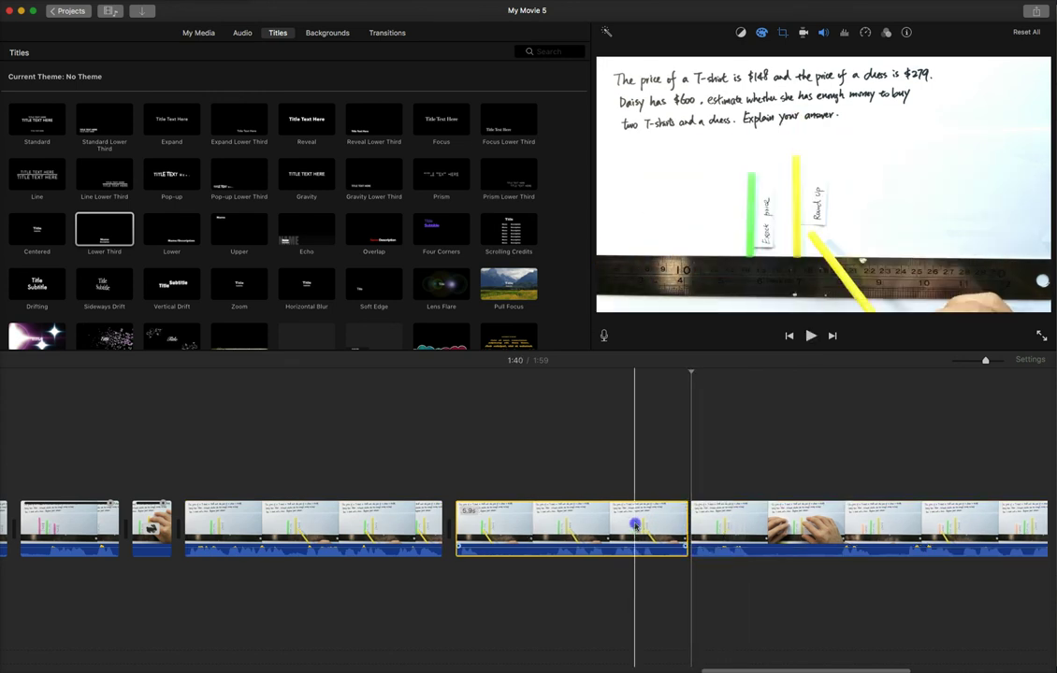
pyautogui.press('Delete')
# Step: Copy the "No guarantee answer for round off" title and paste it over the last 4 s of the 6.5 s clip
pyautogui.press('space')
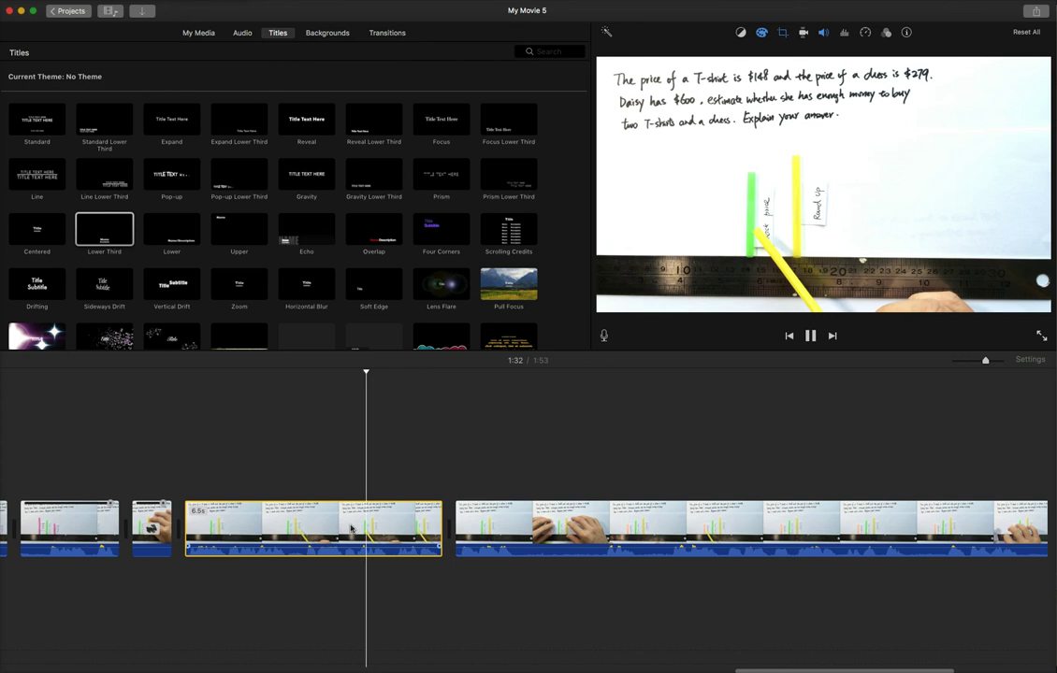
pyautogui.click(316, 531)
pyautogui.hscroll(-5, 316, 531)
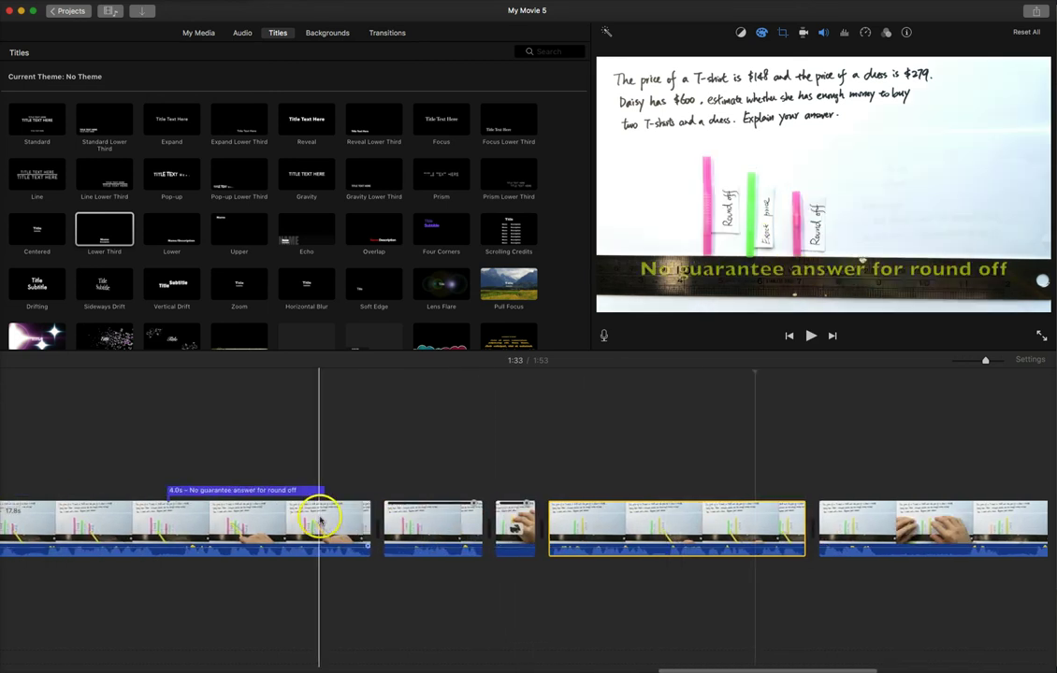
pyautogui.click(290, 488)
pyautogui.click(591, 548)
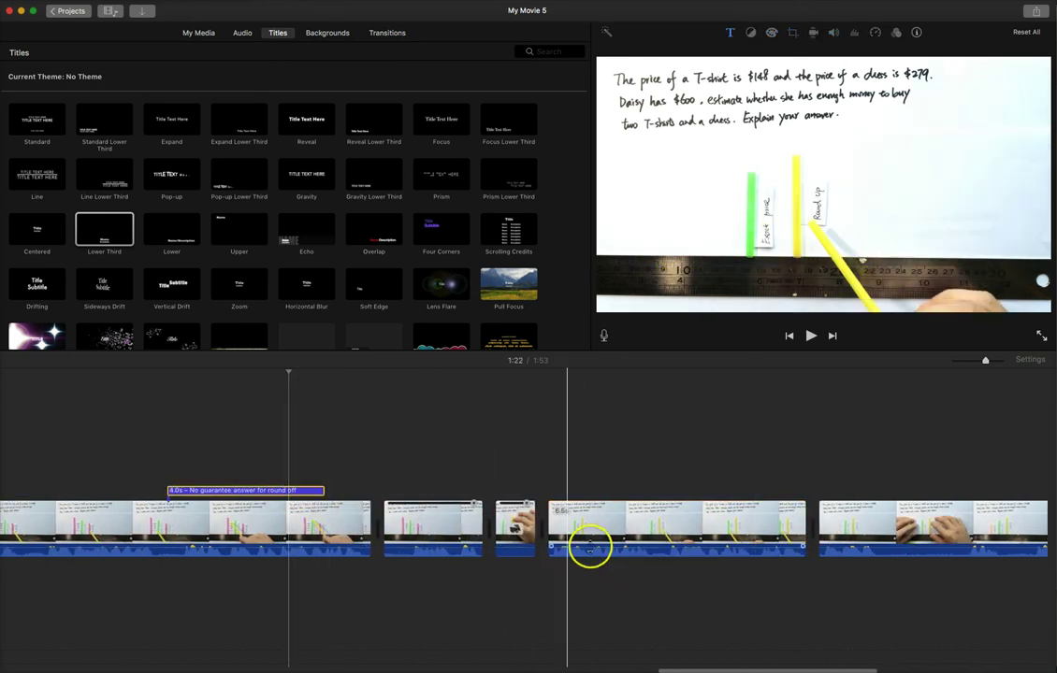
pyautogui.press('space')
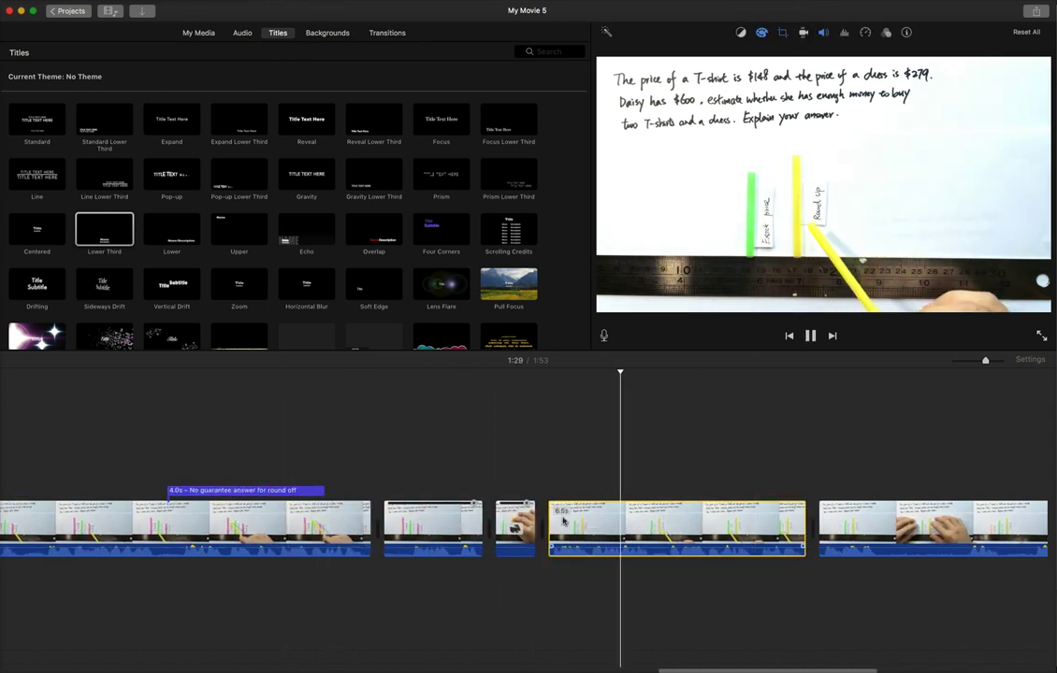
pyautogui.click(593, 524)
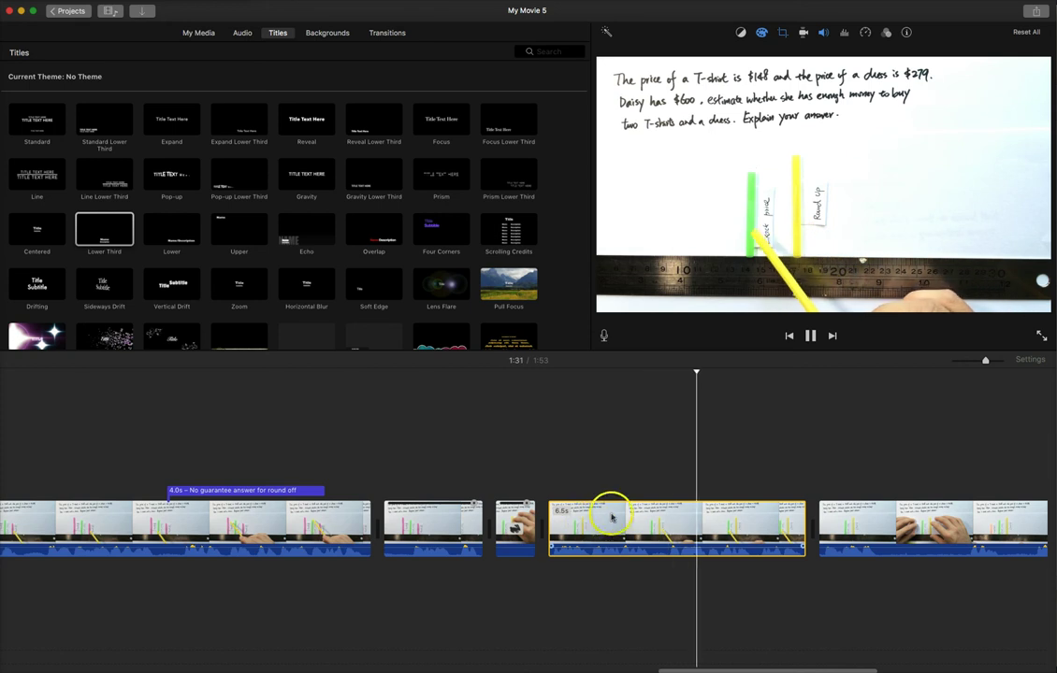
pyautogui.press('space')
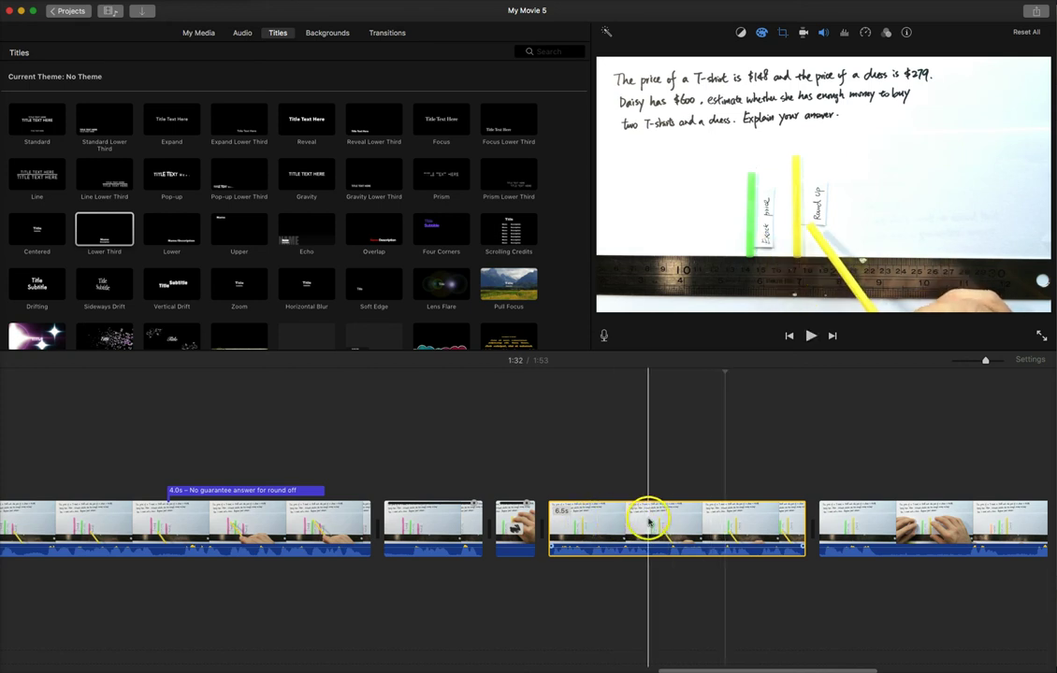
pyautogui.press('super+v')
# Step: Replace the pasted title's text with "Round up value > Exact value"
pyautogui.click(685, 490)
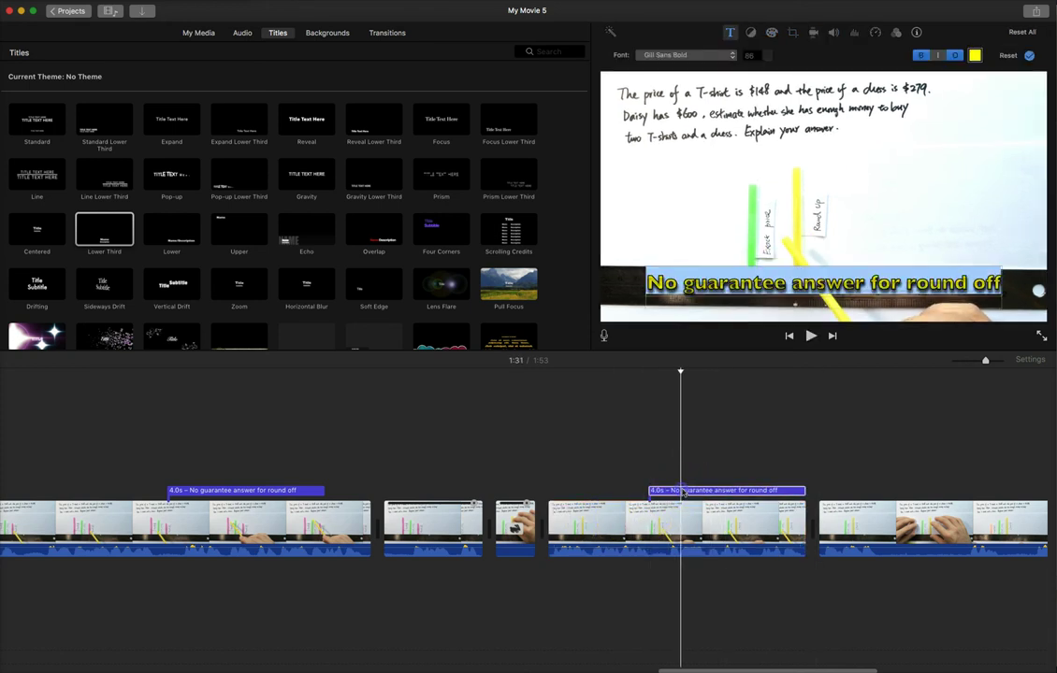
pyautogui.write('Round up value > Exact value')
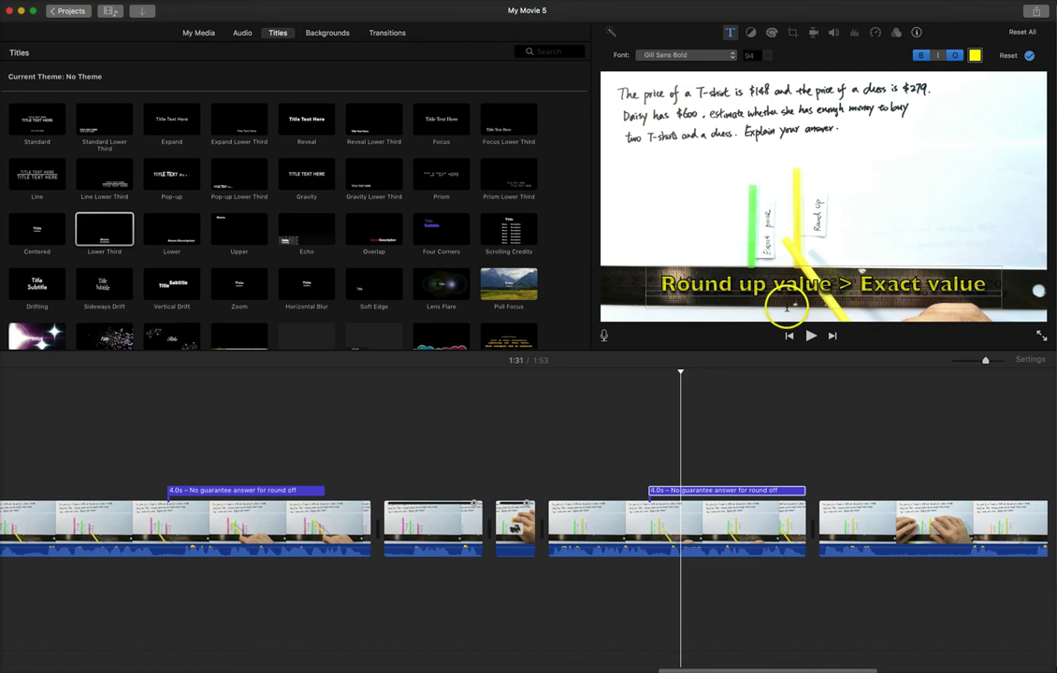
pyautogui.click(757, 439)
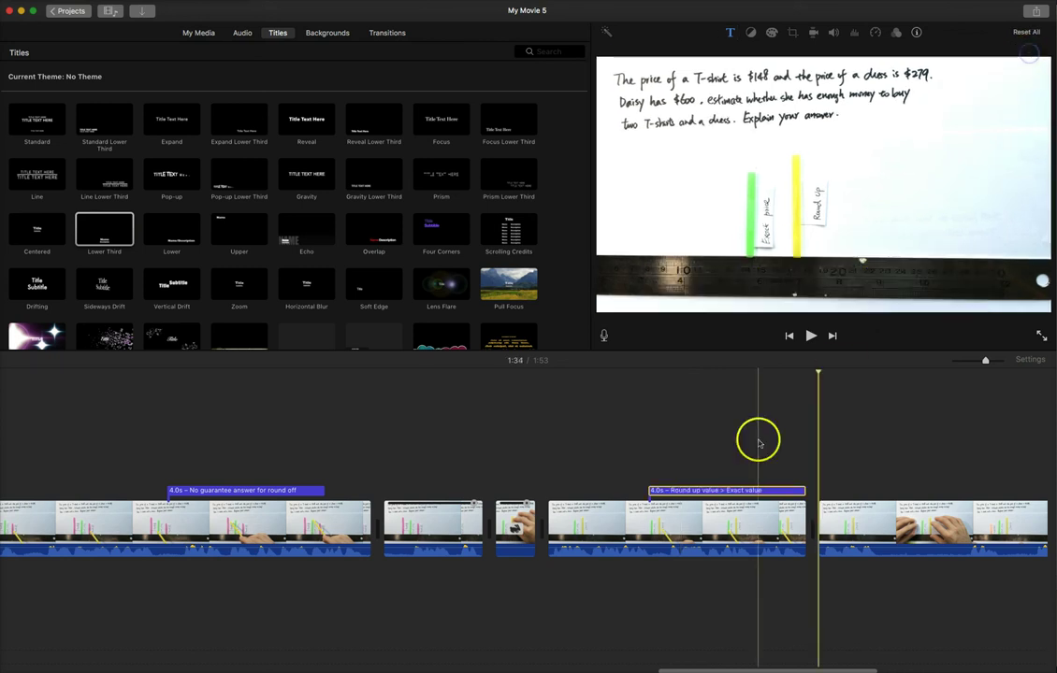
# Step: Split the last clip at about 1:36 and 1:40 to isolate the 4.0 s section with the hands placing the Round Down strip
pyautogui.click(654, 512)
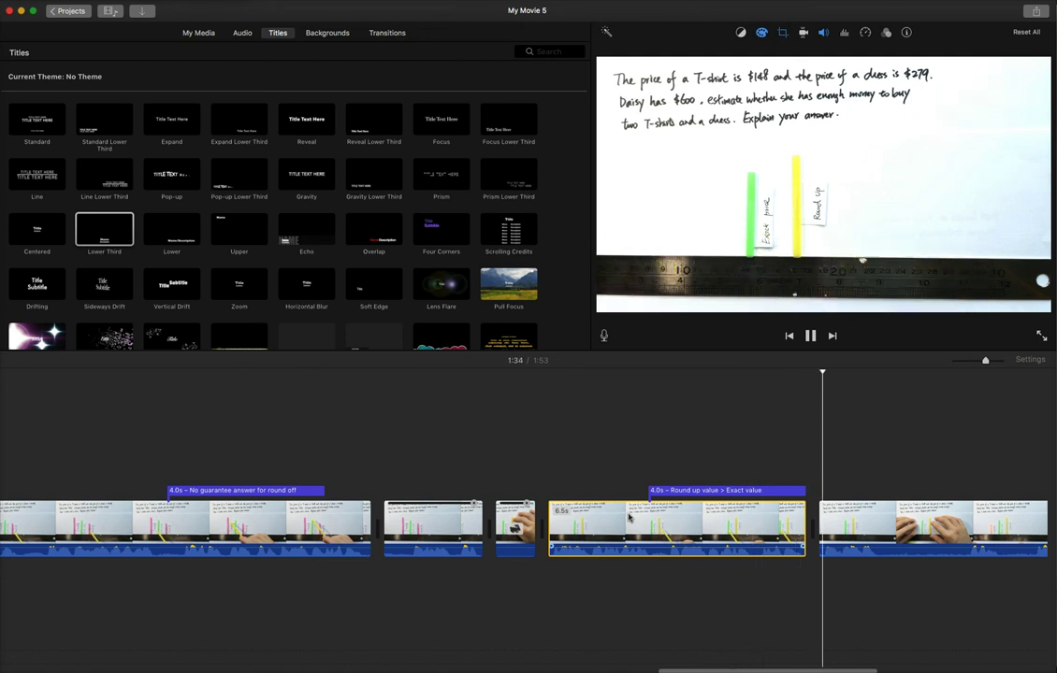
pyautogui.click(674, 512)
pyautogui.hscroll(3, 678, 517)
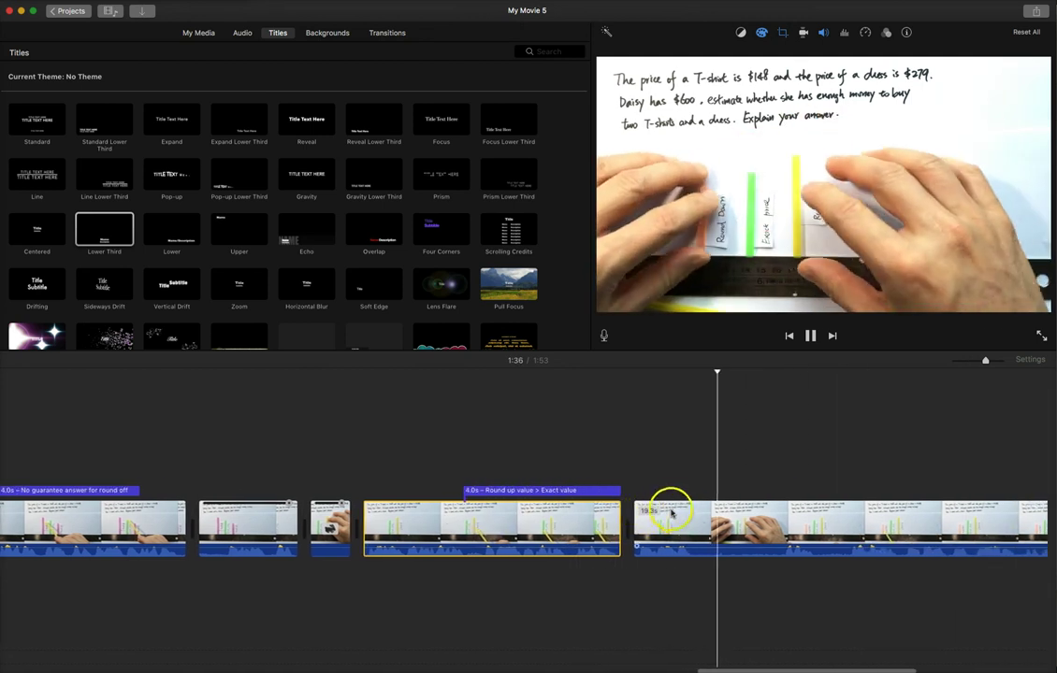
pyautogui.hscroll(3, 654, 519)
pyautogui.hscroll(1, 638, 521)
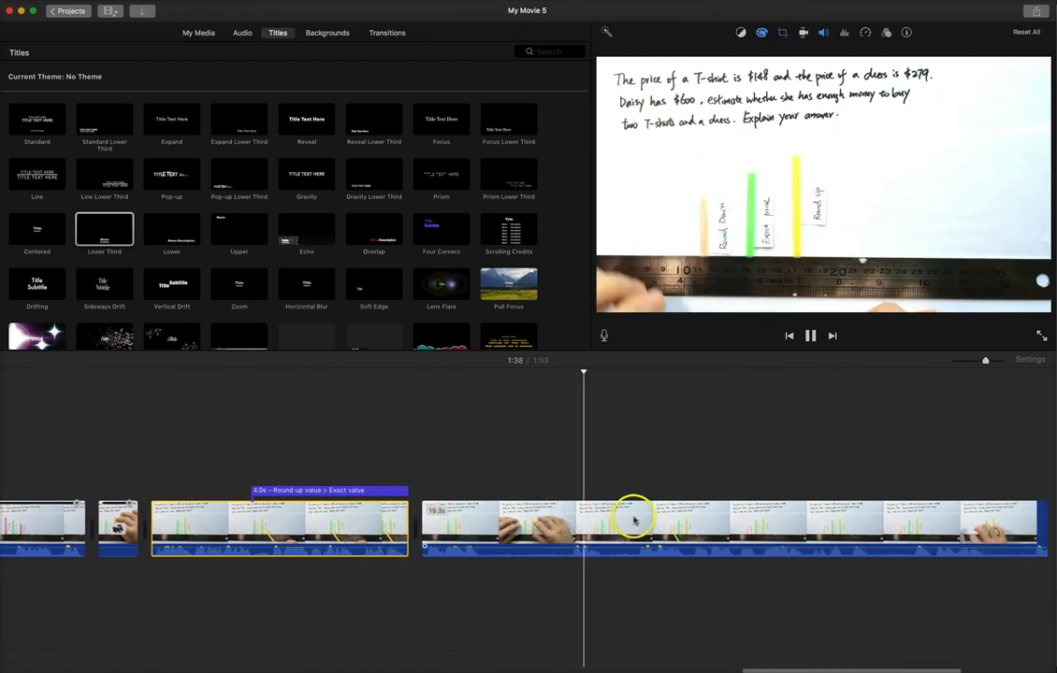
pyautogui.press('space')
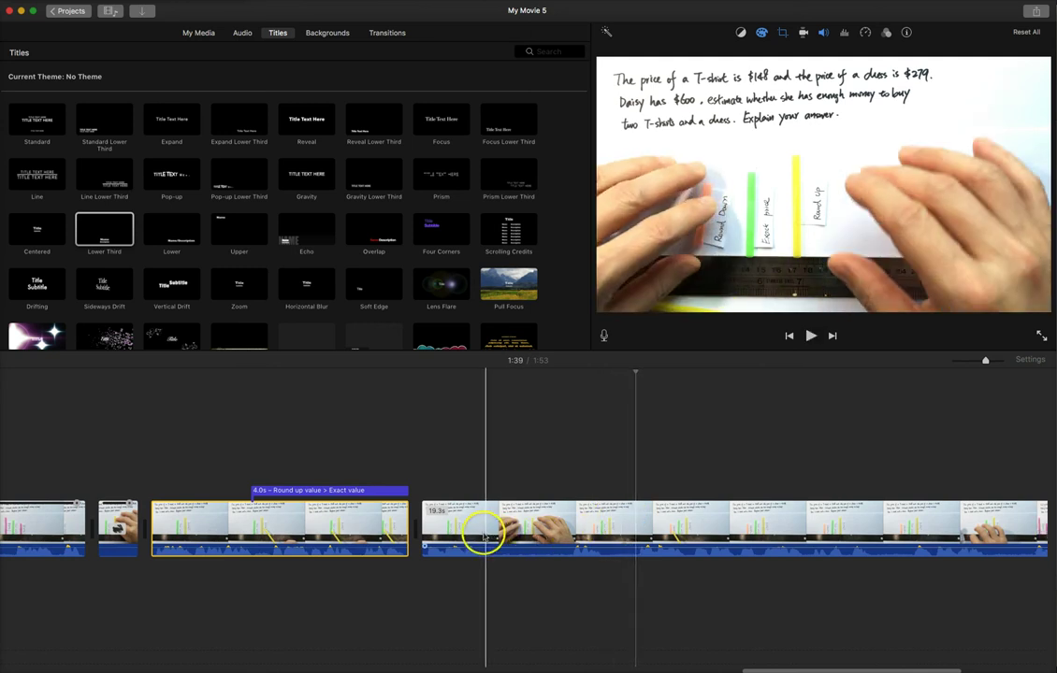
pyautogui.click(482, 532)
pyautogui.press('super+b')
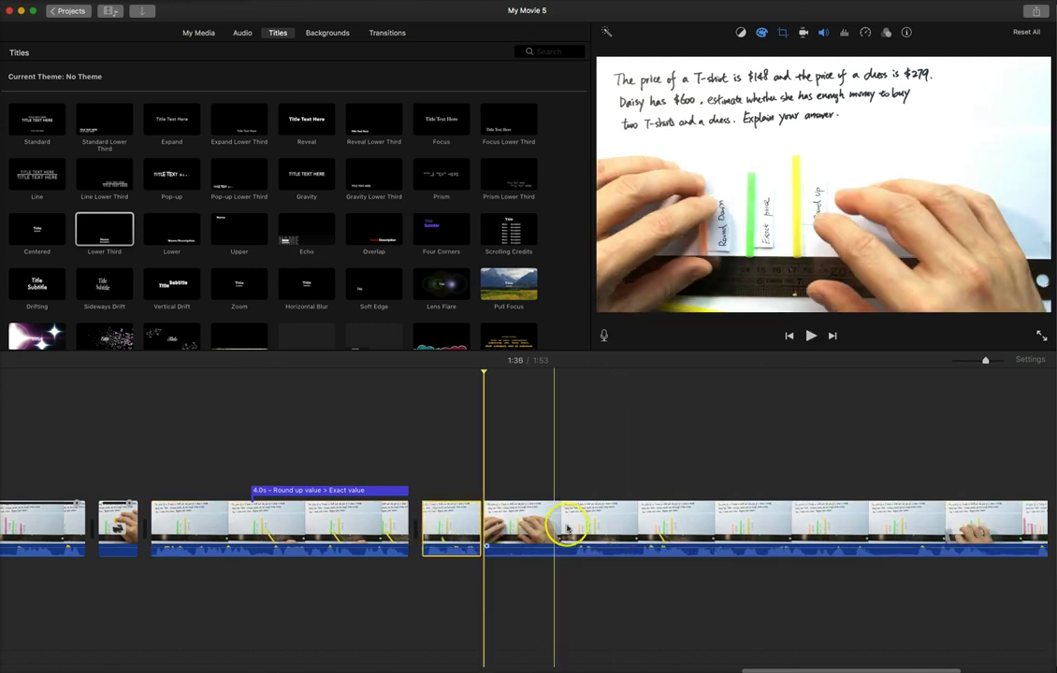
pyautogui.click(641, 524)
pyautogui.press('super+b')
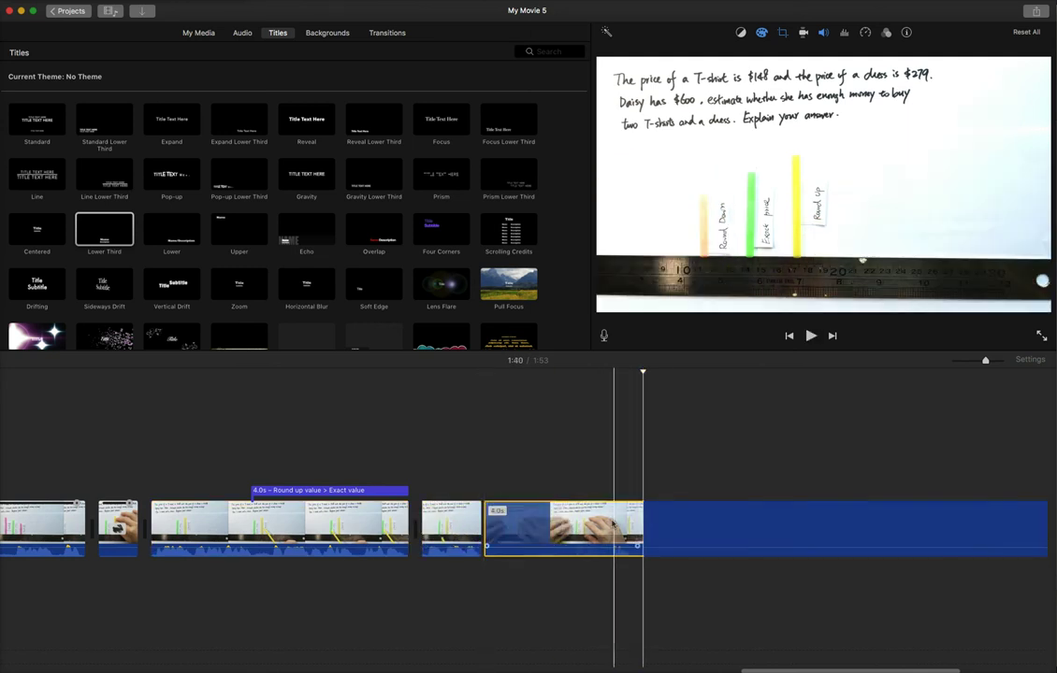
# Step: Detach the audio of the 4.0 s hand clip, split it around the spoken part and delete the pieces before and after, keeping 0.9 s
pyautogui.rightClick(610, 519)
pyautogui.click(668, 606)
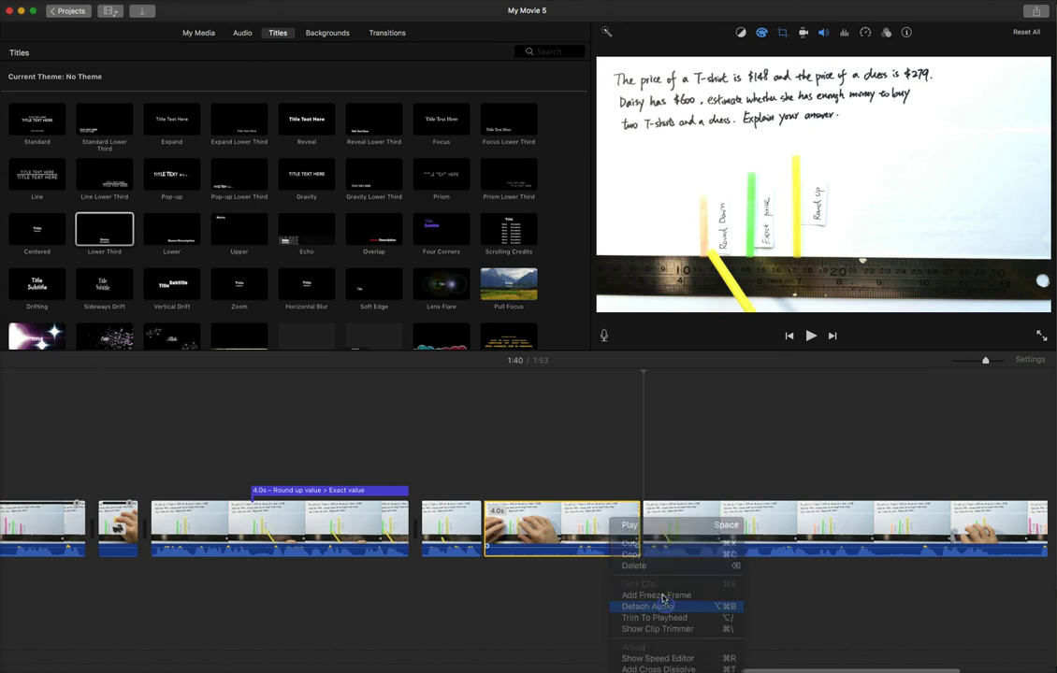
pyautogui.click(619, 574)
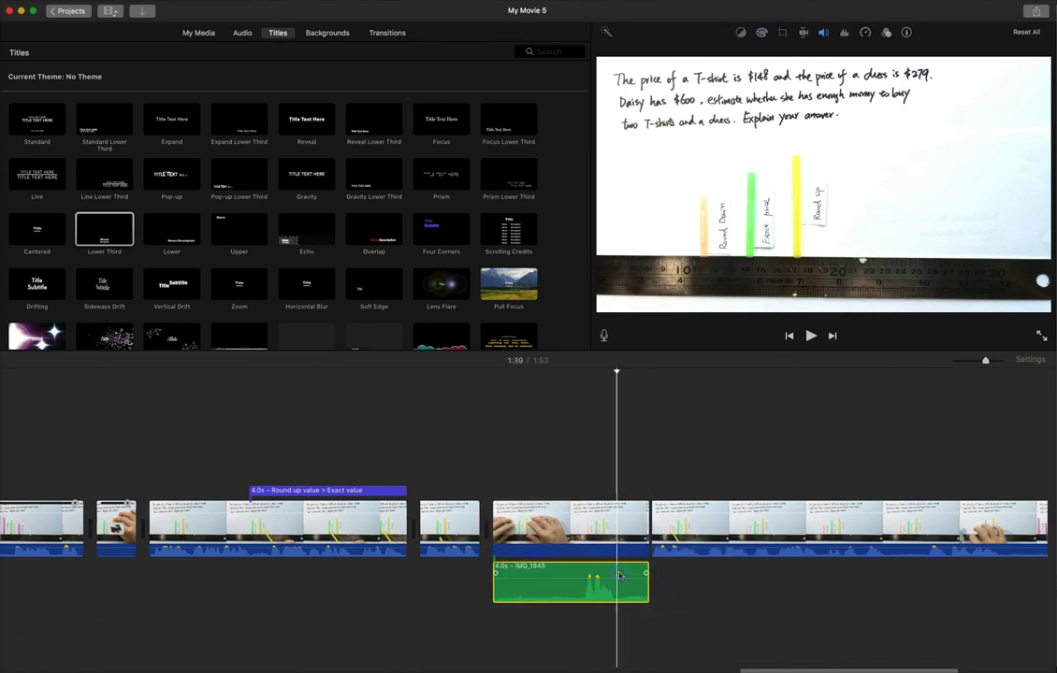
pyautogui.moveTo(619, 574); pyautogui.dragTo(582, 575)
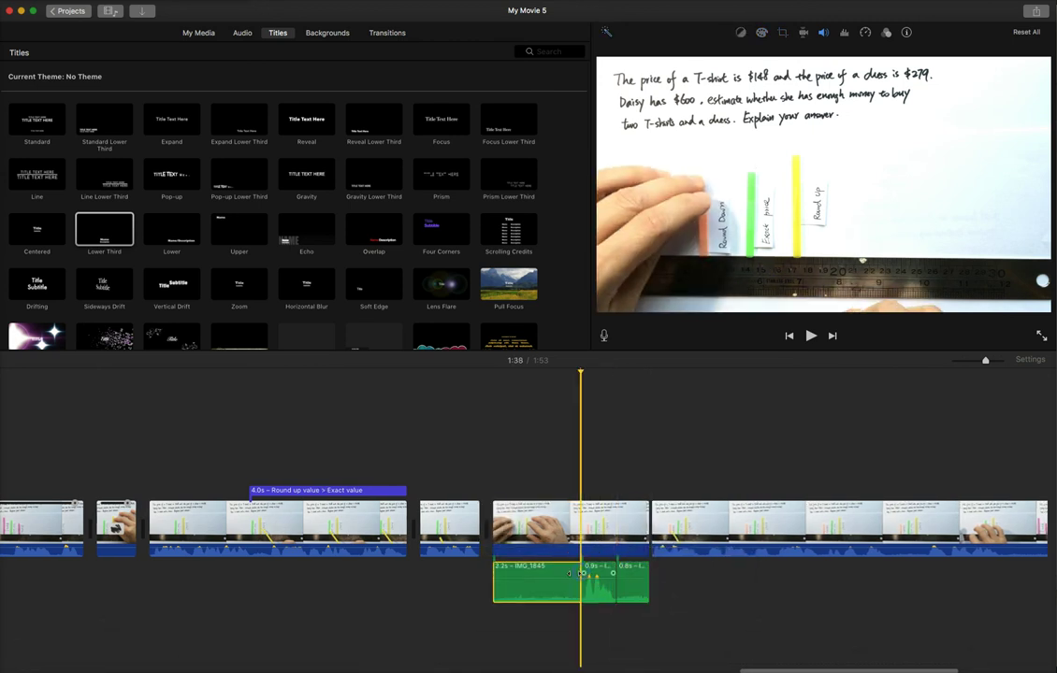
pyautogui.click(562, 573)
pyautogui.press('Delete')
pyautogui.click(633, 567)
pyautogui.press('Delete')
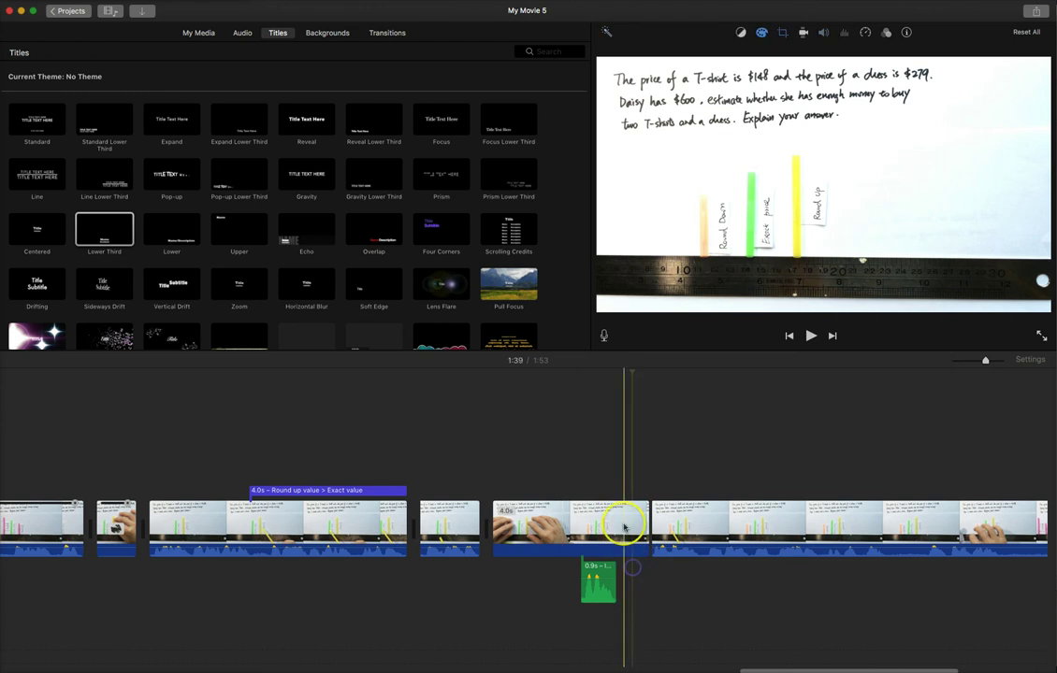
# Step: Speed up the 4.0 s hand clip to about 0.9 s and align the detached audio piece beneath it
pyautogui.click(623, 528)
pyautogui.press('super+r')
pyautogui.moveTo(640, 503); pyautogui.dragTo(538, 506)
pyautogui.moveTo(544, 569); pyautogui.dragTo(519, 570)
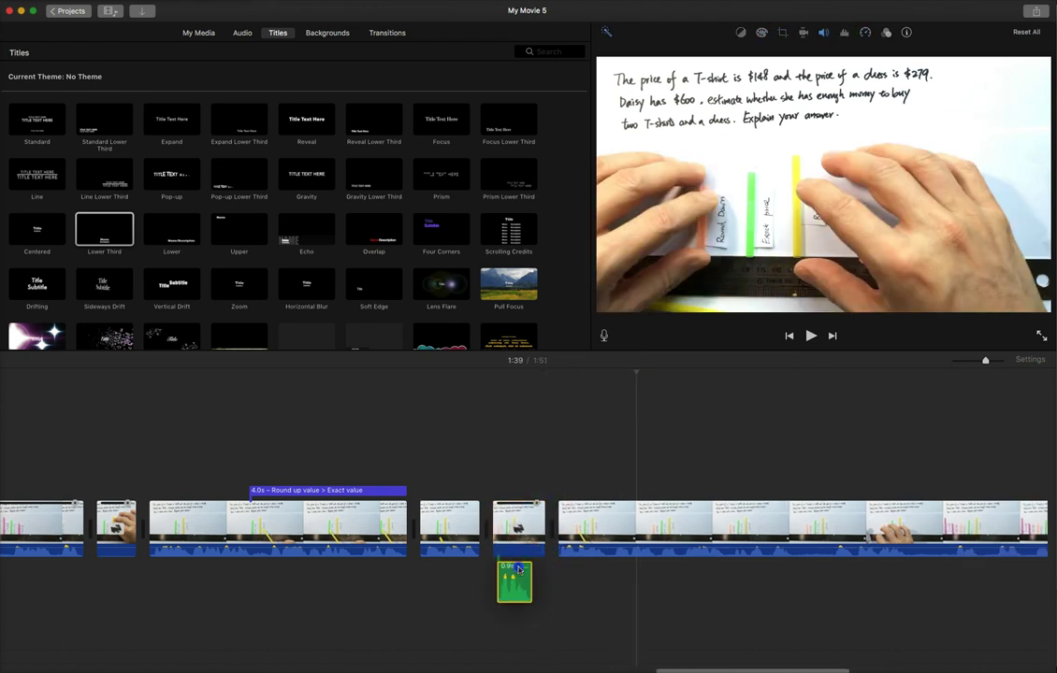
pyautogui.moveTo(540, 503); pyautogui.dragTo(521, 508)
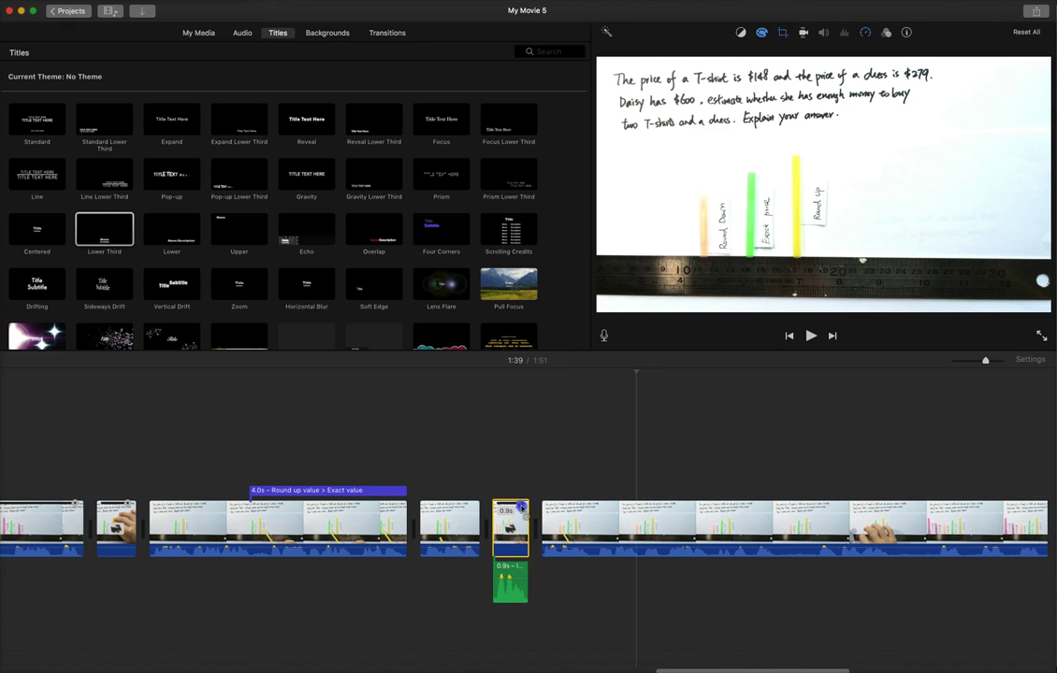
pyautogui.click(466, 520)
pyautogui.press('space')
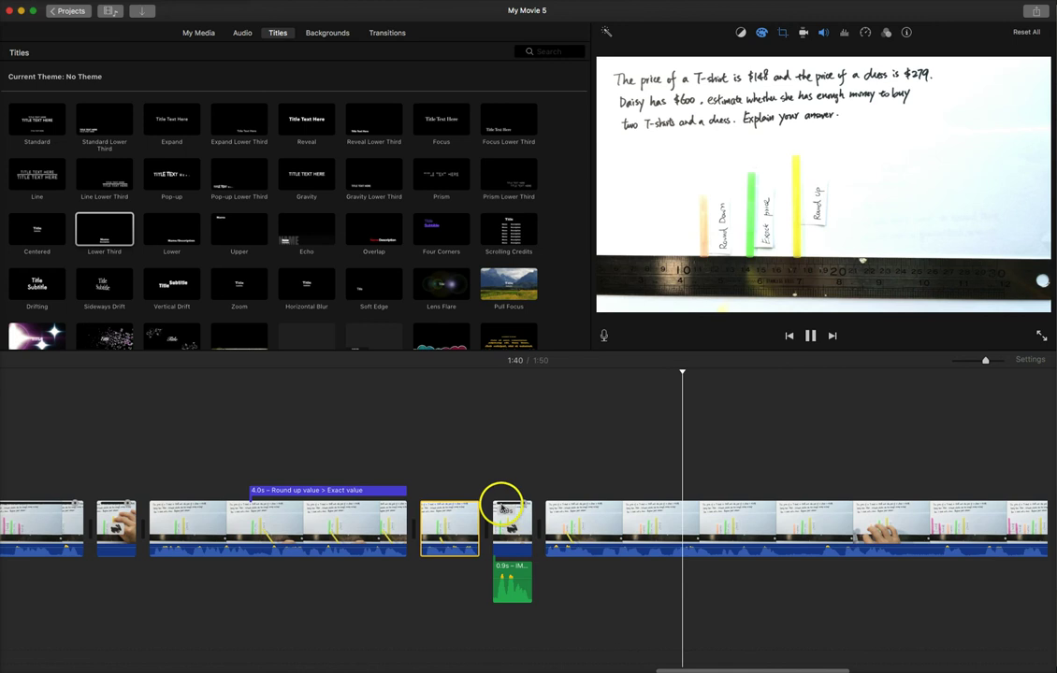
pyautogui.press('space')
# Step: Copy the "Round up value > Exact value" title and paste it over the last clip, starting shortly after the pen first points
pyautogui.click(379, 492)
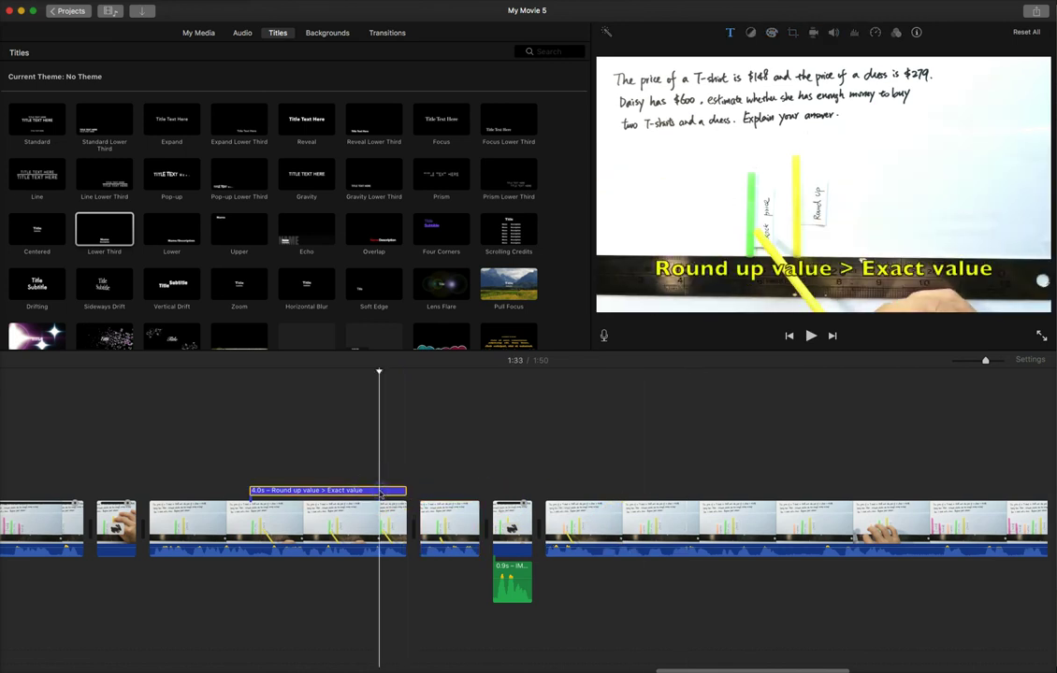
pyautogui.click(620, 525)
pyautogui.press('super+v')
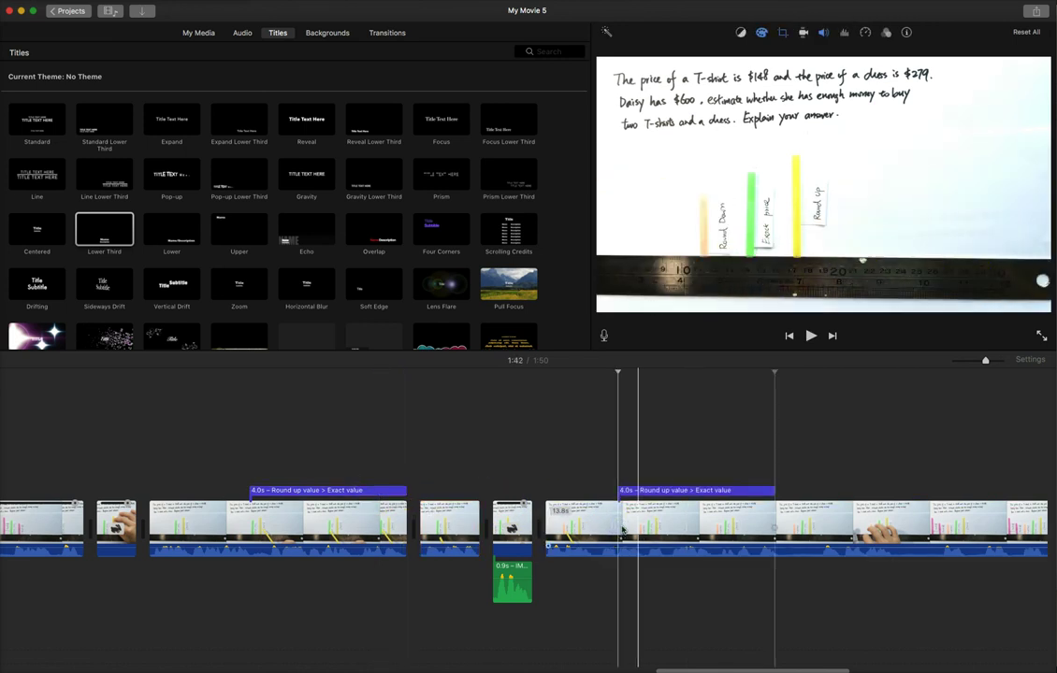
pyautogui.moveTo(688, 493); pyautogui.dragTo(660, 494)
pyautogui.click(666, 493)
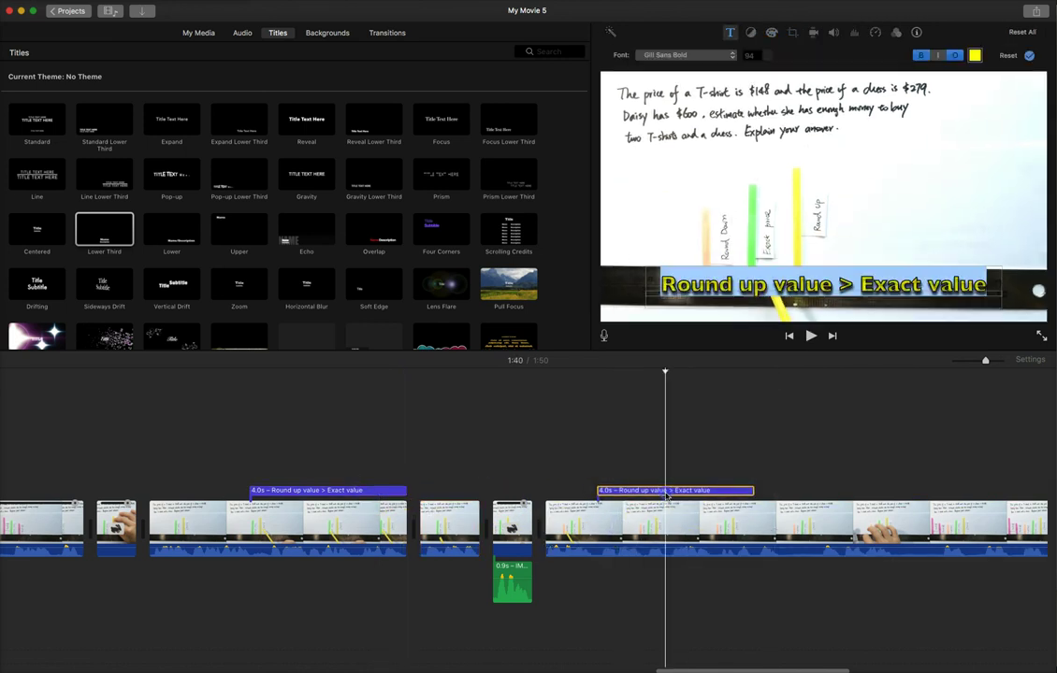
# Step: Change the pasted title's text to "Round down value < Exact value"
pyautogui.doubleClick(751, 285)
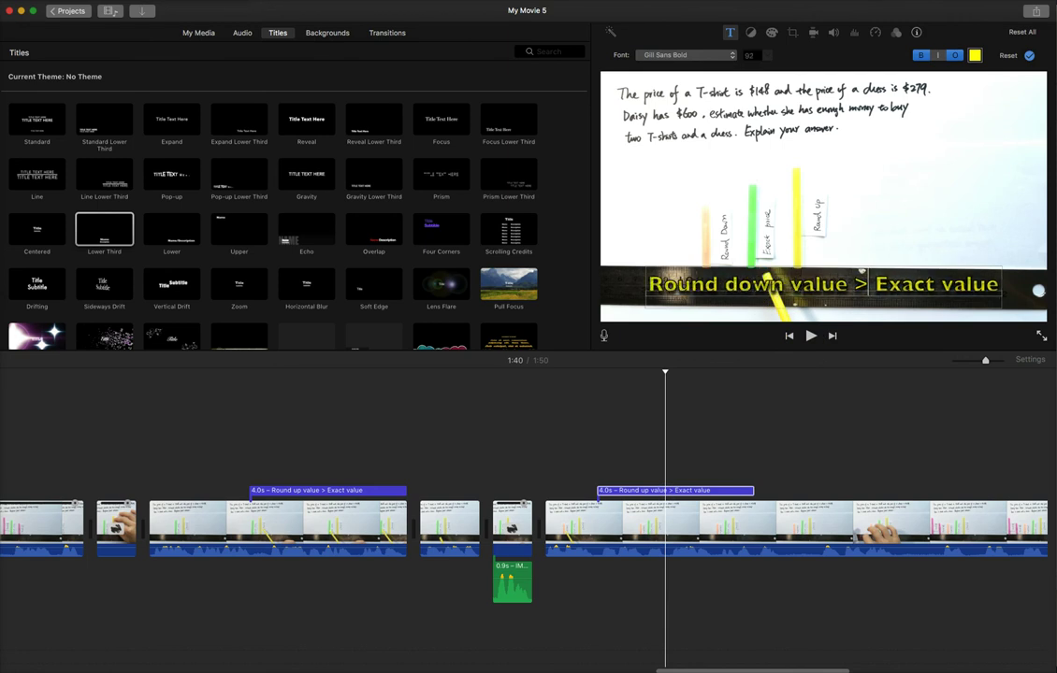
pyautogui.press('BackSpace')
pyautogui.write('<')
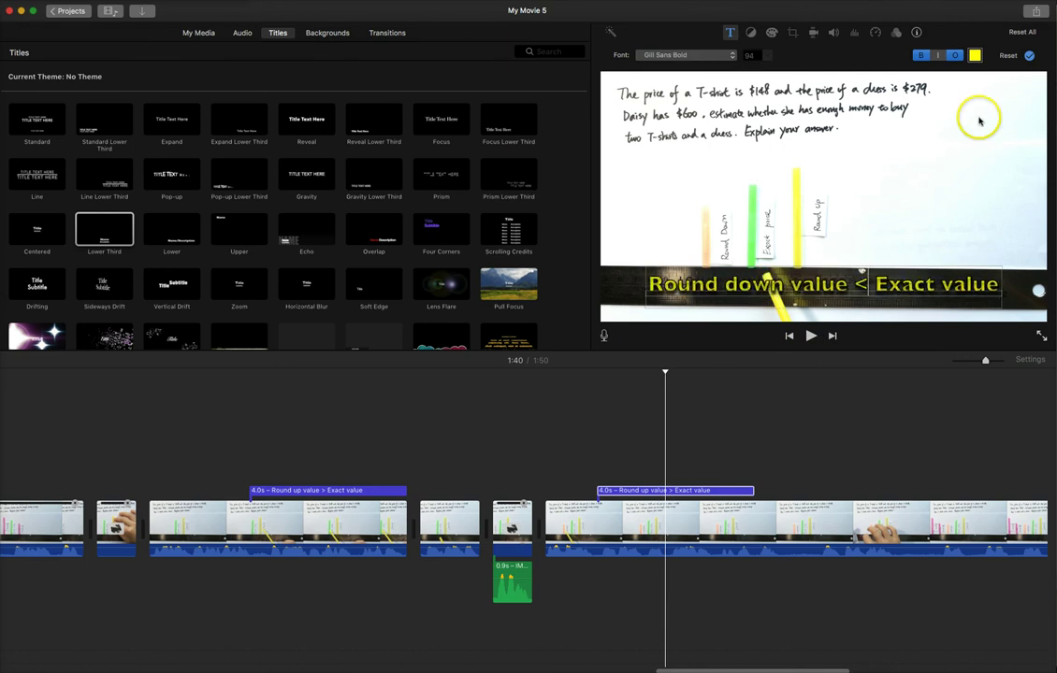
pyautogui.click(1029, 56)
# Step: Play through the last clip and extend the "Round down value < Exact value" title to 4.6 s
pyautogui.click(599, 522)
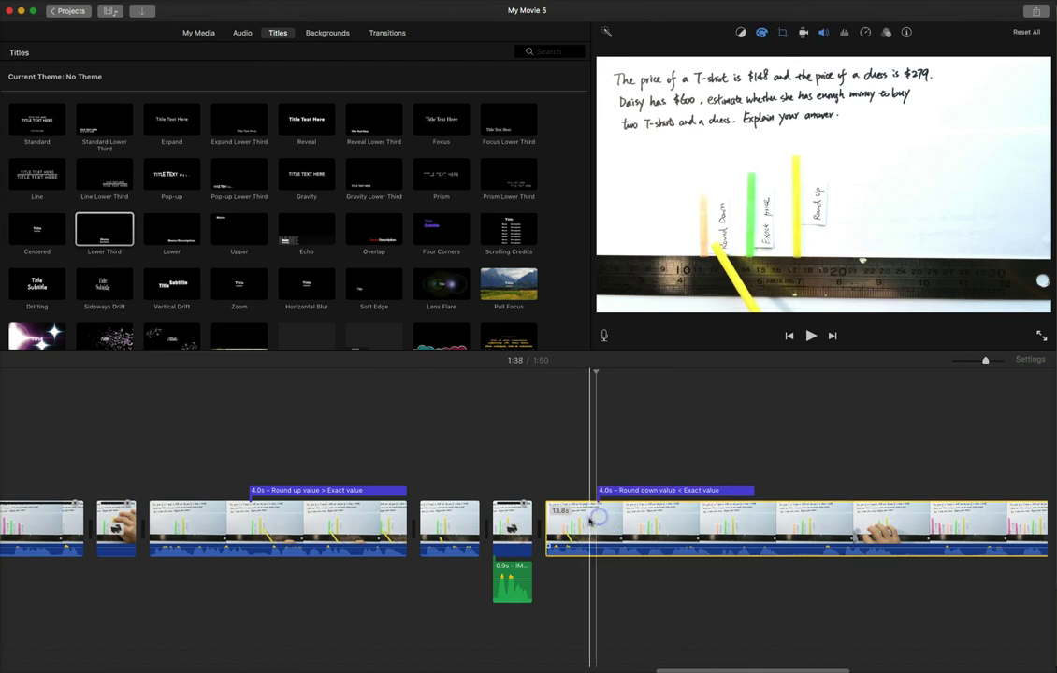
pyautogui.press('space')
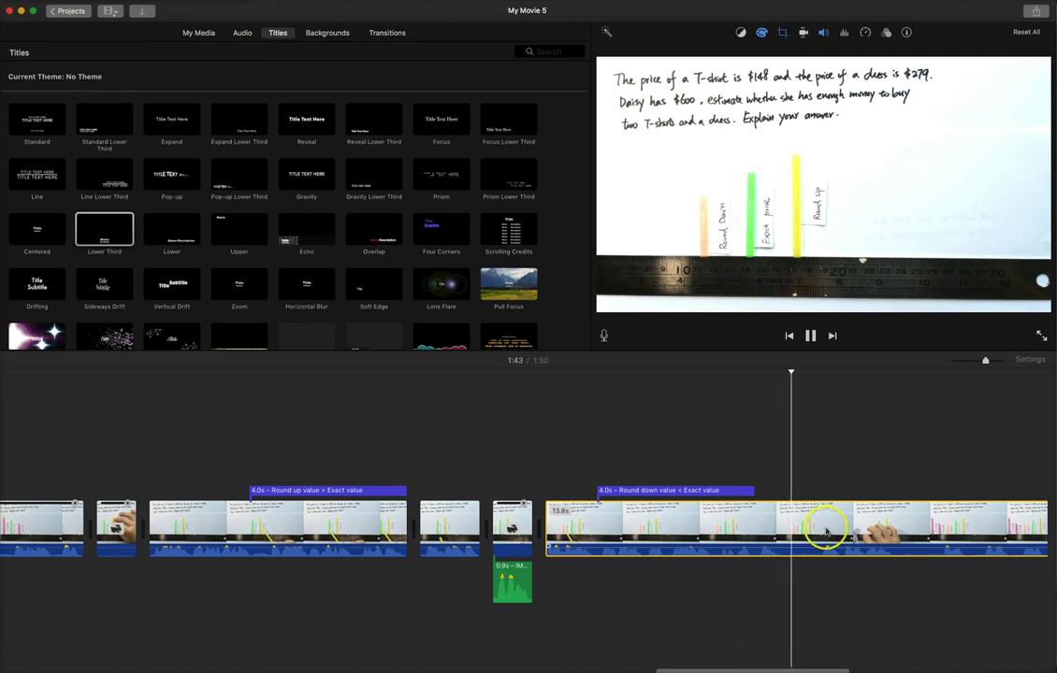
pyautogui.click(745, 491)
pyautogui.moveTo(752, 491); pyautogui.dragTo(778, 490)
# Step: Move the "Round up value > Exact value" title slightly earlier and extend it to 4.5 s, up to its clip's end
pyautogui.click(292, 487)
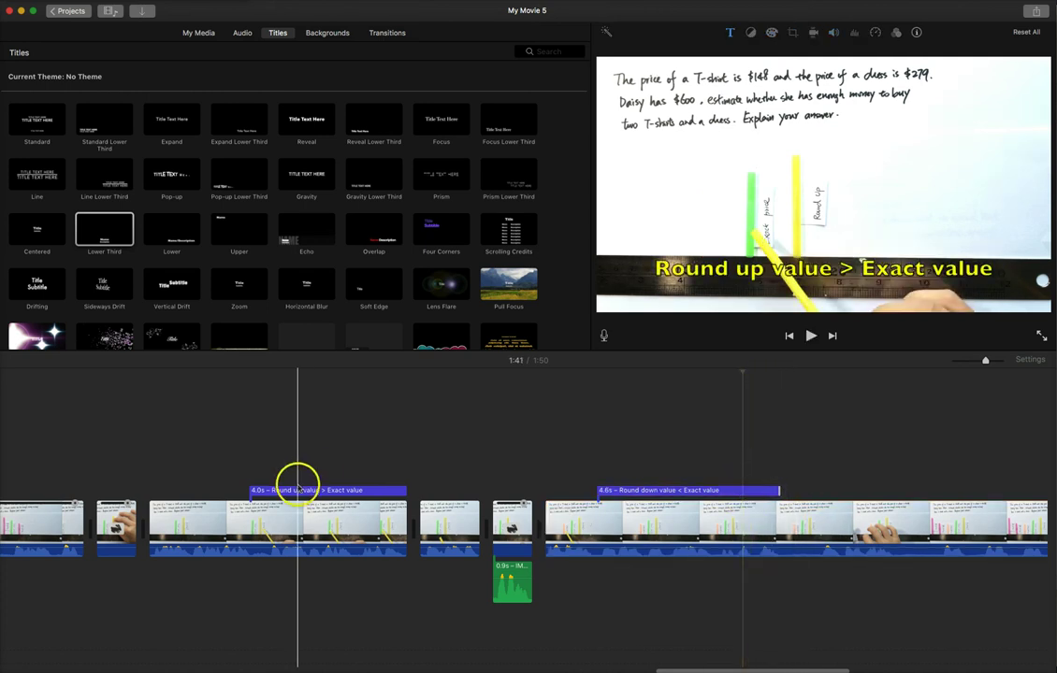
pyautogui.moveTo(298, 490)
pyautogui.mouseDown()
pyautogui.moveTo(288, 493)
pyautogui.moveTo(305, 489)
pyautogui.mouseUp()
pyautogui.click(309, 491)
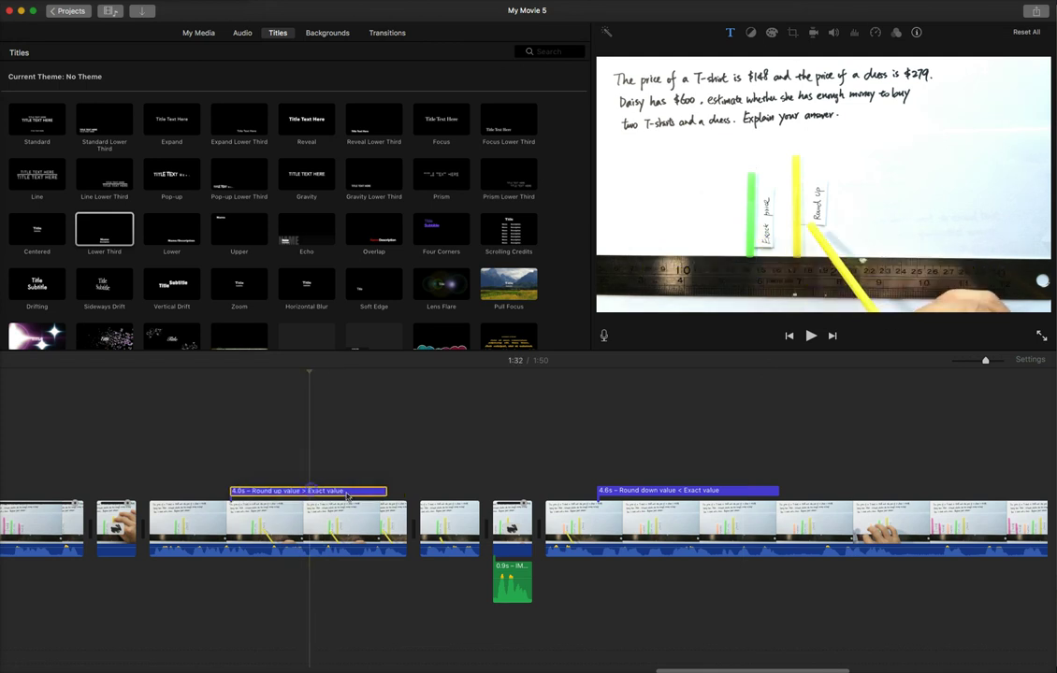
pyautogui.moveTo(385, 489); pyautogui.dragTo(406, 489)
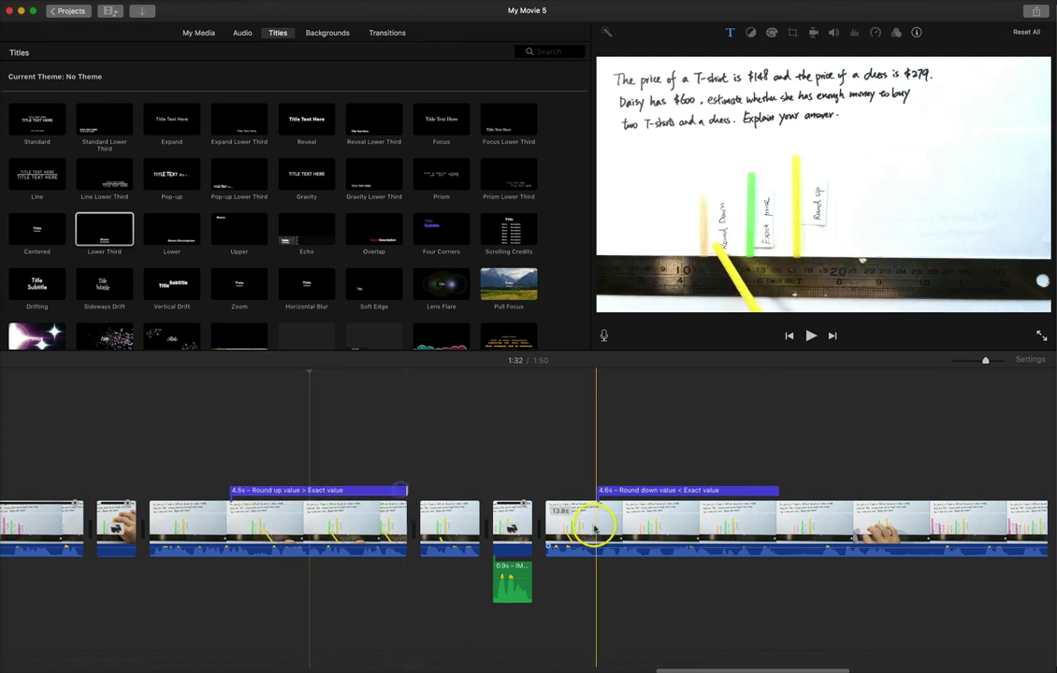
# Step: Play the last clip to its closing seconds, split it at about 1:49 and delete the short section after the split
pyautogui.click(595, 522)
pyautogui.press('space')
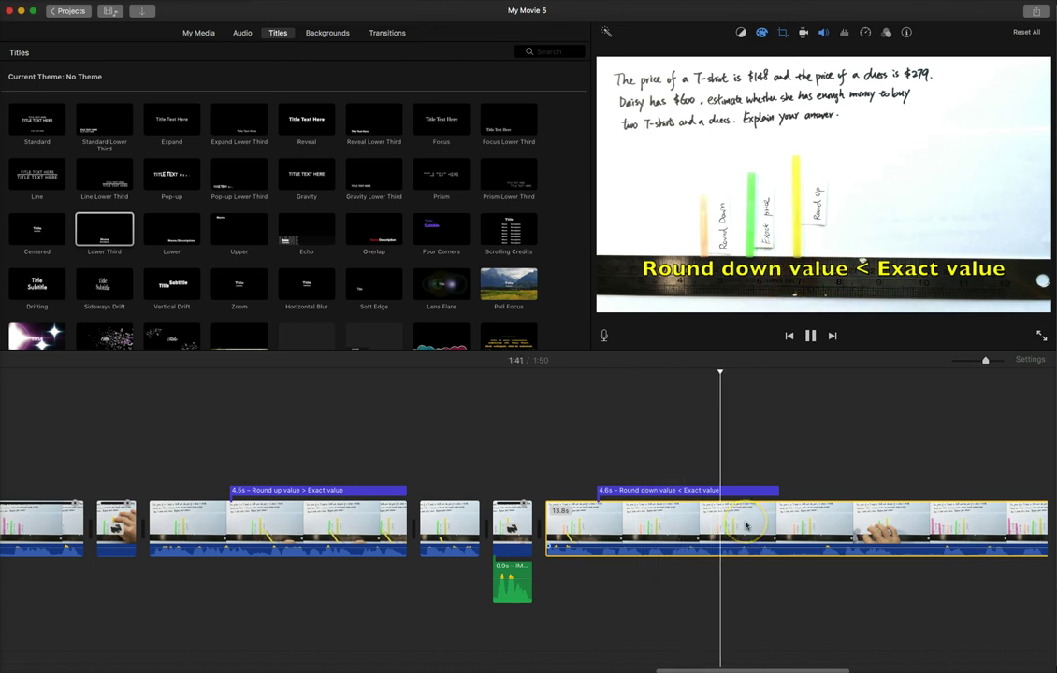
pyautogui.hscroll(5, 750, 519)
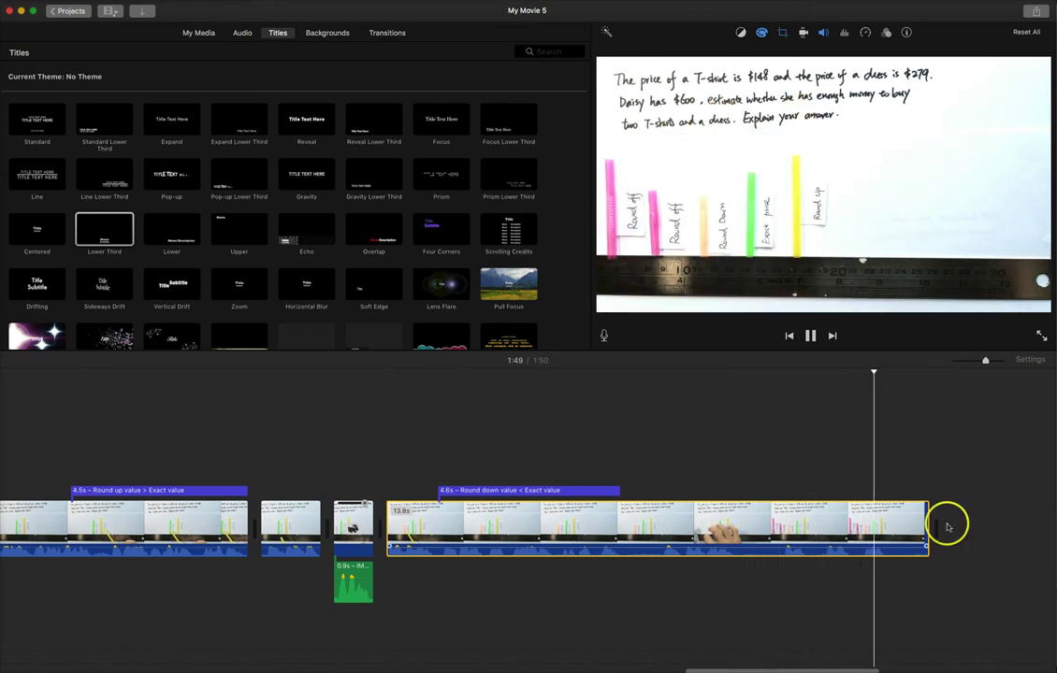
pyautogui.press('space')
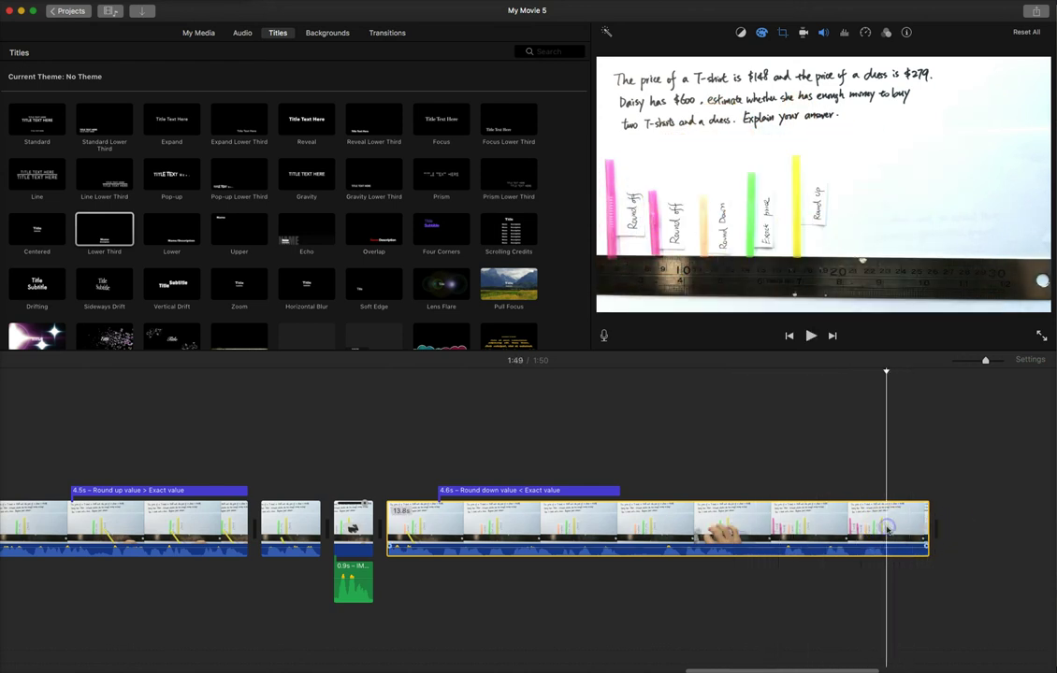
pyautogui.press('super+b')
pyautogui.click(902, 528)
pyautogui.press('Delete')
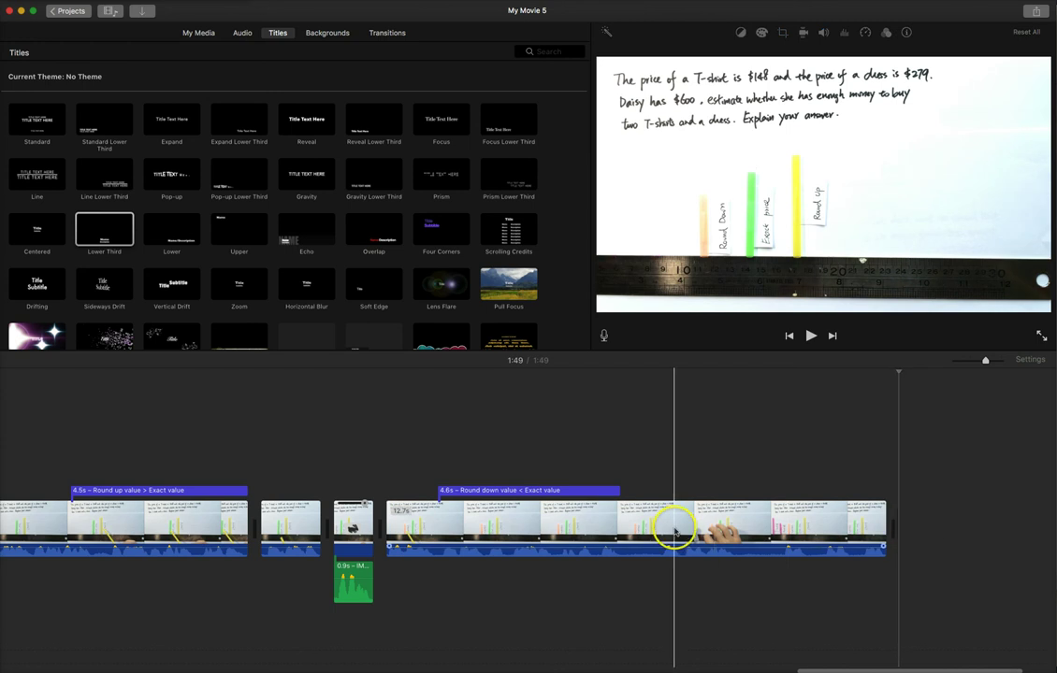
# Step: Split the last clip where the "Round down value < Exact value" title ends and trim the closing clip to 5.8 s
pyautogui.click(614, 533)
pyautogui.press('space')
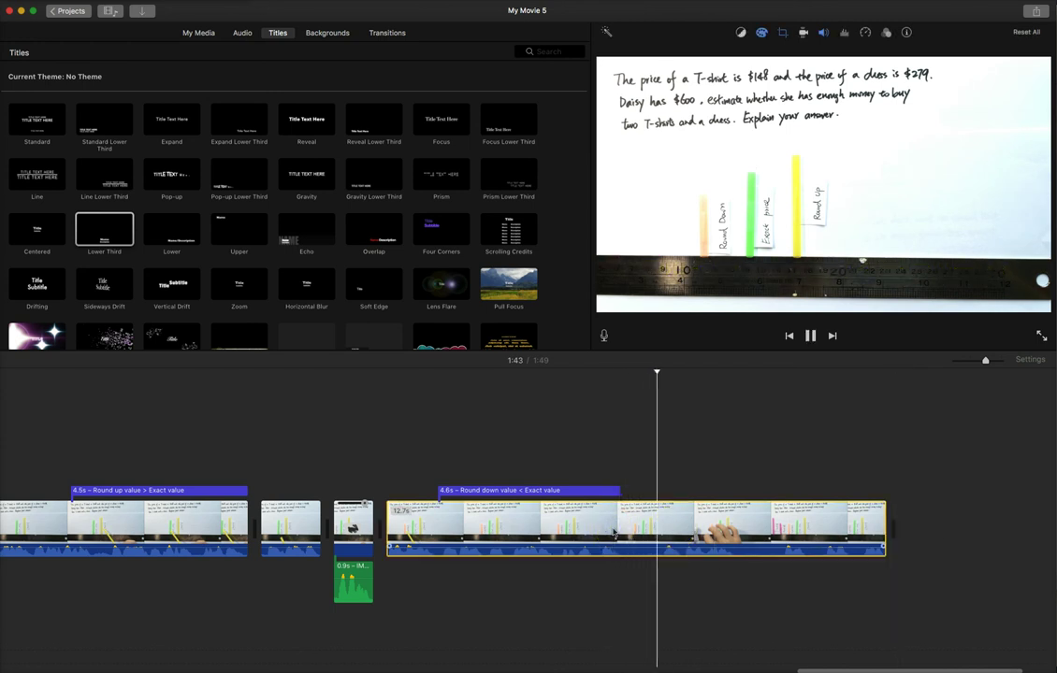
pyautogui.click(620, 526)
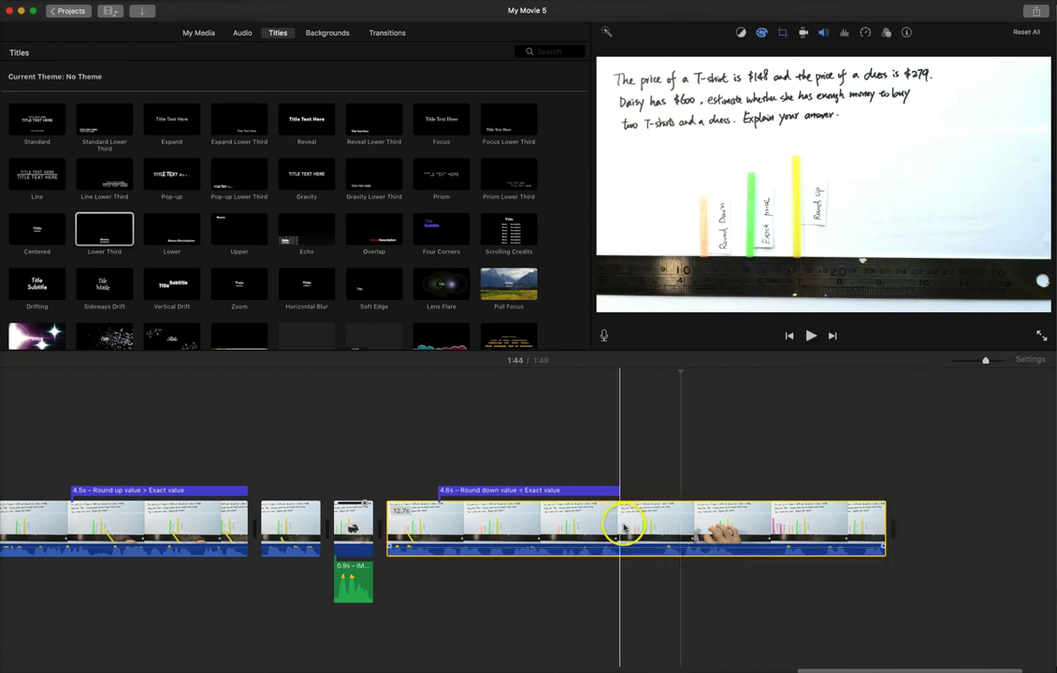
pyautogui.press('super+b')
pyautogui.click(636, 525)
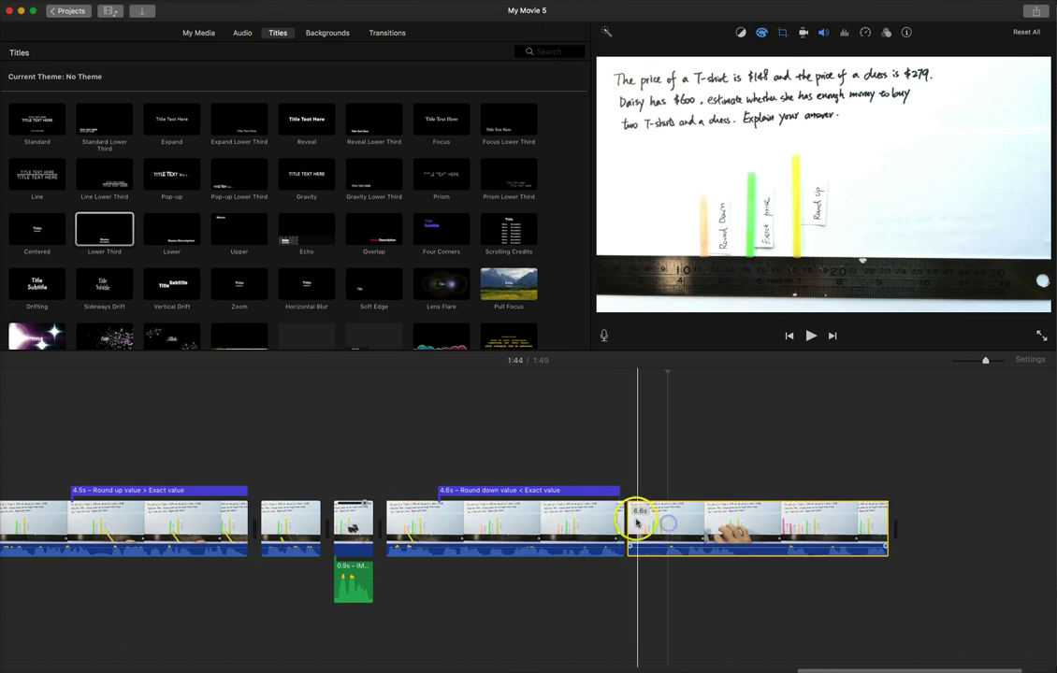
pyautogui.moveTo(630, 521)
pyautogui.mouseDown()
pyautogui.moveTo(662, 520)
pyautogui.moveTo(624, 522)
pyautogui.mouseUp()
pyautogui.press('space')
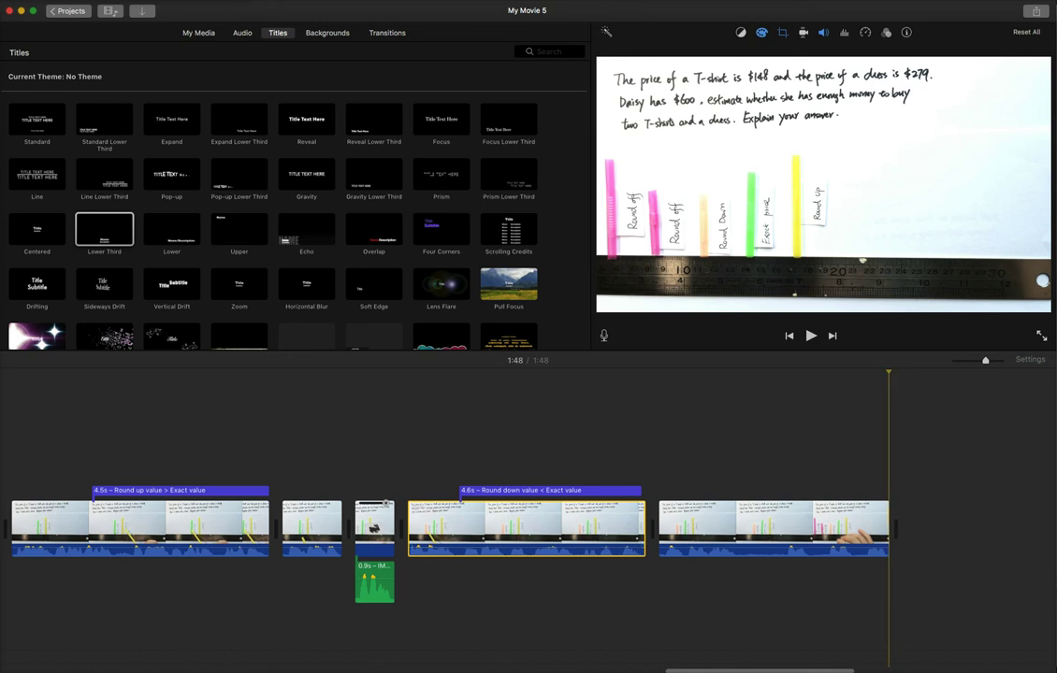
# Step: Switch to Finder and preview the source videos IMG_1847.MOV through IMG_1851.MOV in the Downloads folder
pyautogui.press('super+Tab')
pyautogui.click(459, 402)
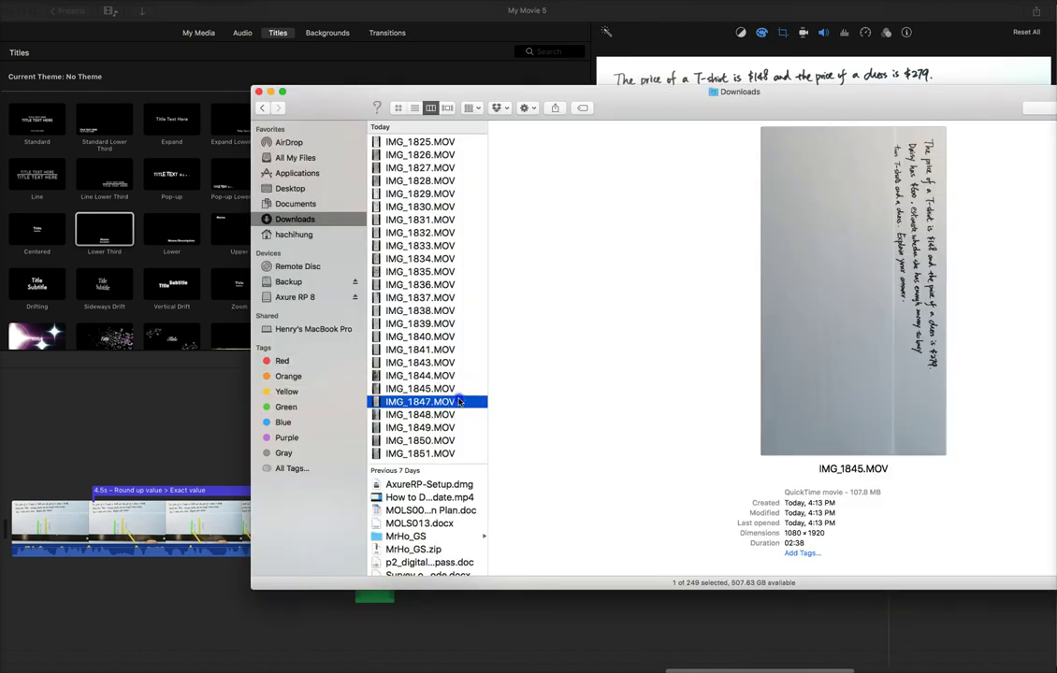
pyautogui.press('Down')
pyautogui.press('Down')
pyautogui.press('Down')
pyautogui.press('Down')
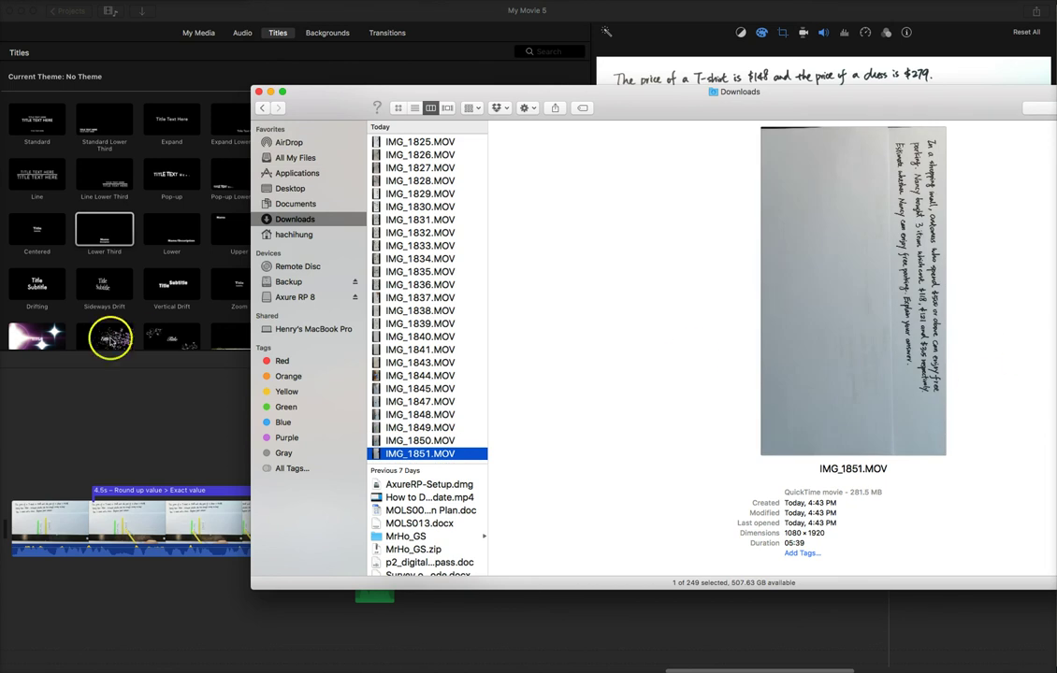
# Step: Return to iMovie and play the closing clip from about its middle
pyautogui.click(130, 397)
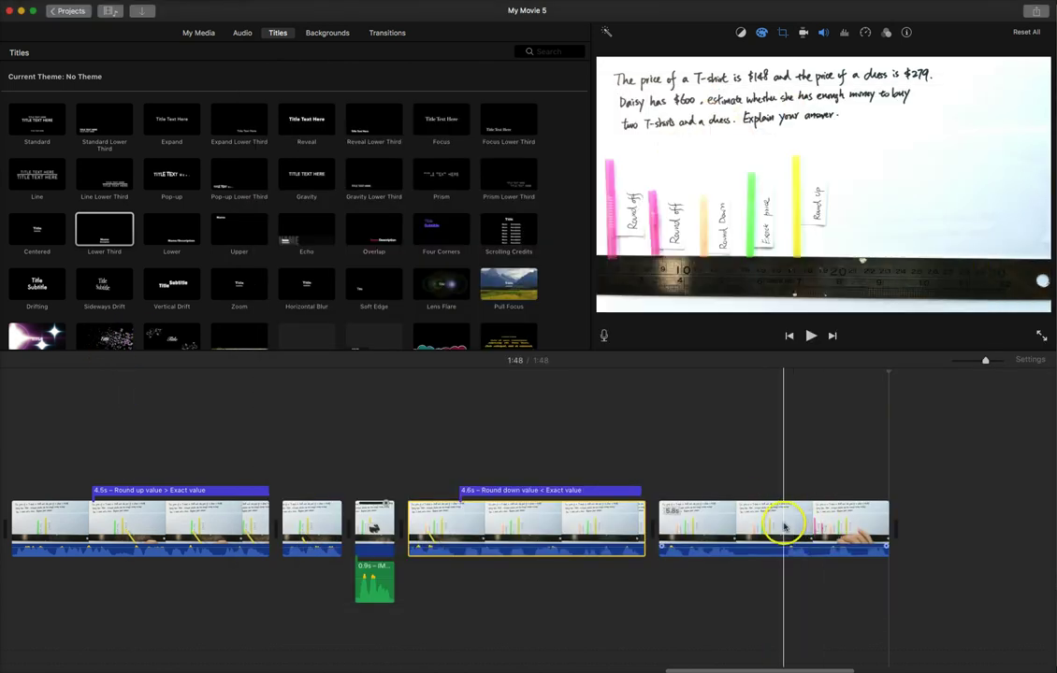
pyautogui.click(784, 526)
pyautogui.press('space')
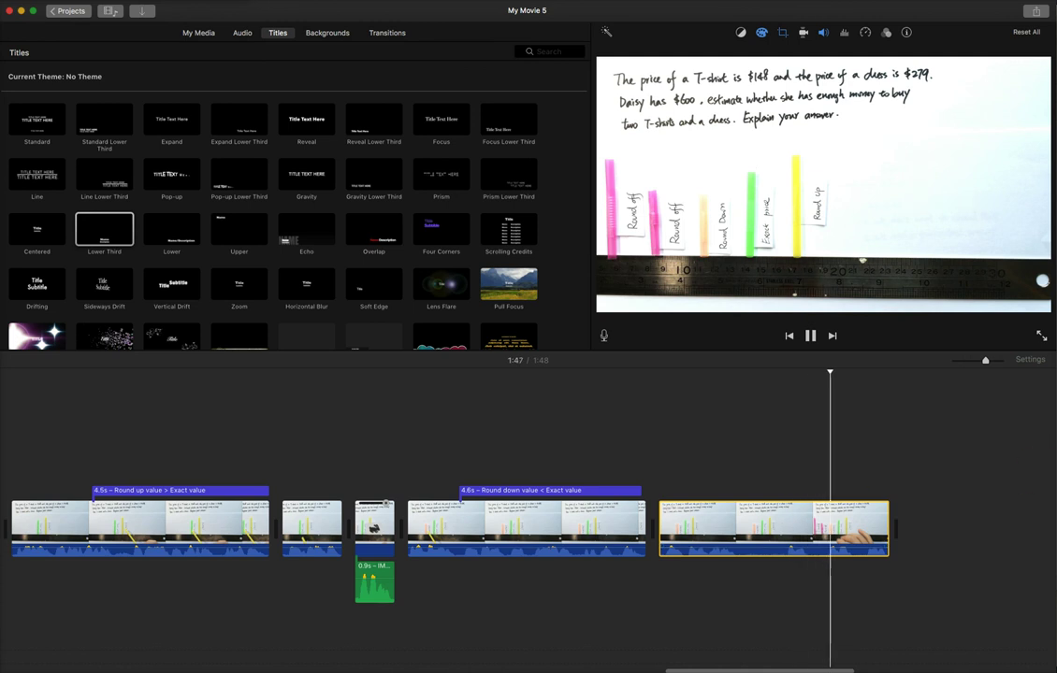
# Step: Switch to Finder, preview the source videos IMG_1844.MOV, IMG_1845.MOV and IMG_1847.MOV in Downloads, and return to iMovie
pyautogui.press('super+Tab')
pyautogui.click(452, 388)
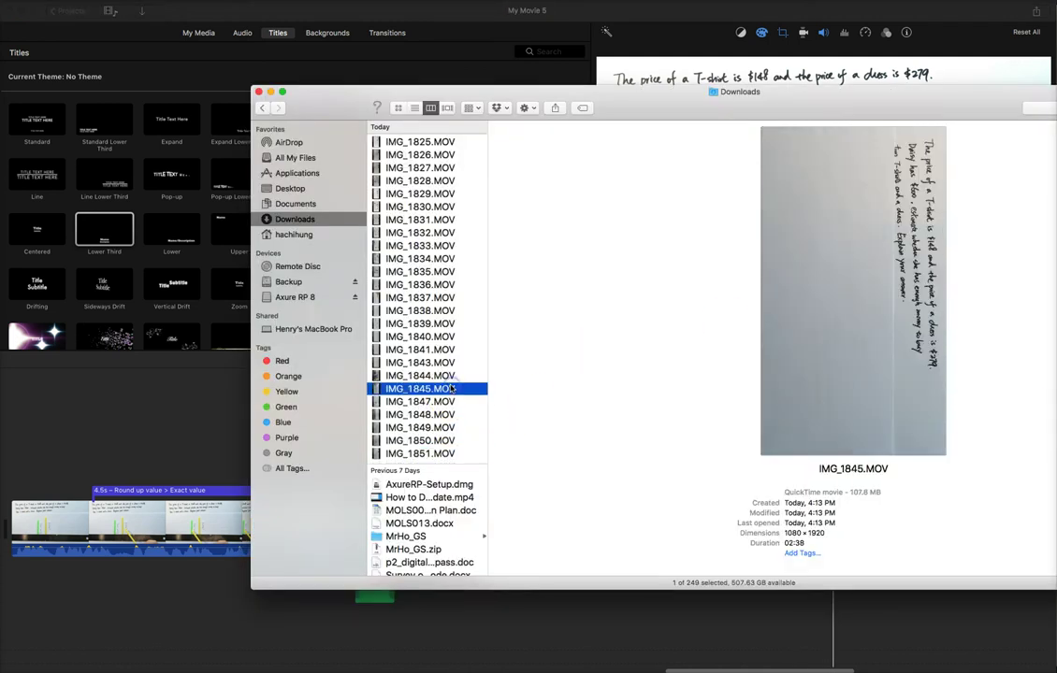
pyautogui.press('Up')
pyautogui.press('Down')
pyautogui.press('Down')
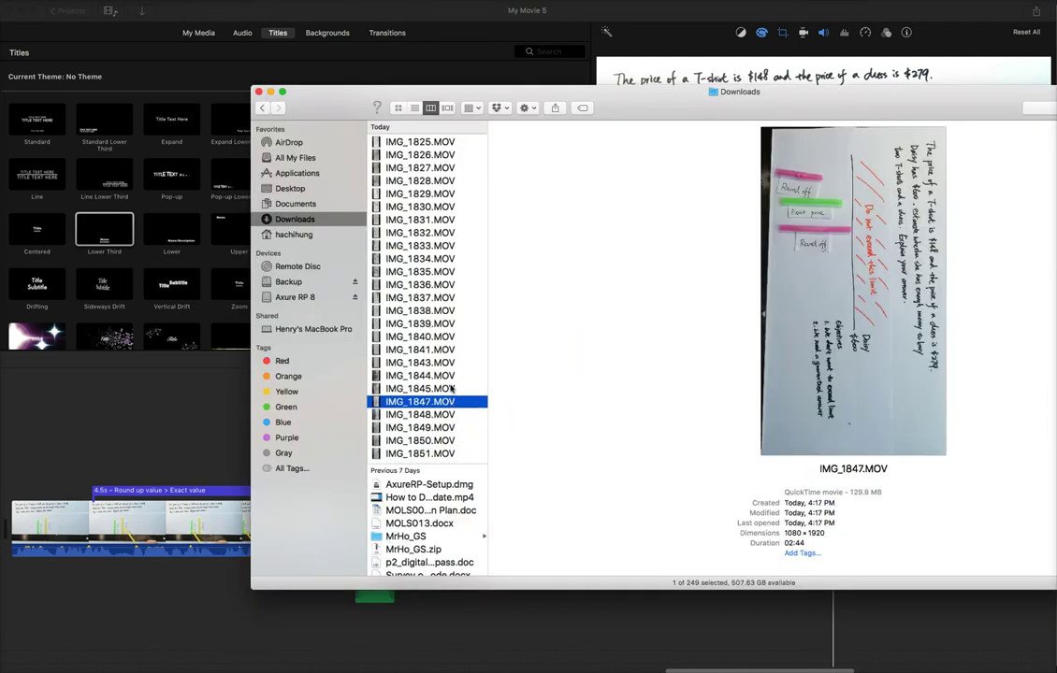
pyautogui.moveTo(765, 394)
pyautogui.click(8, 462)
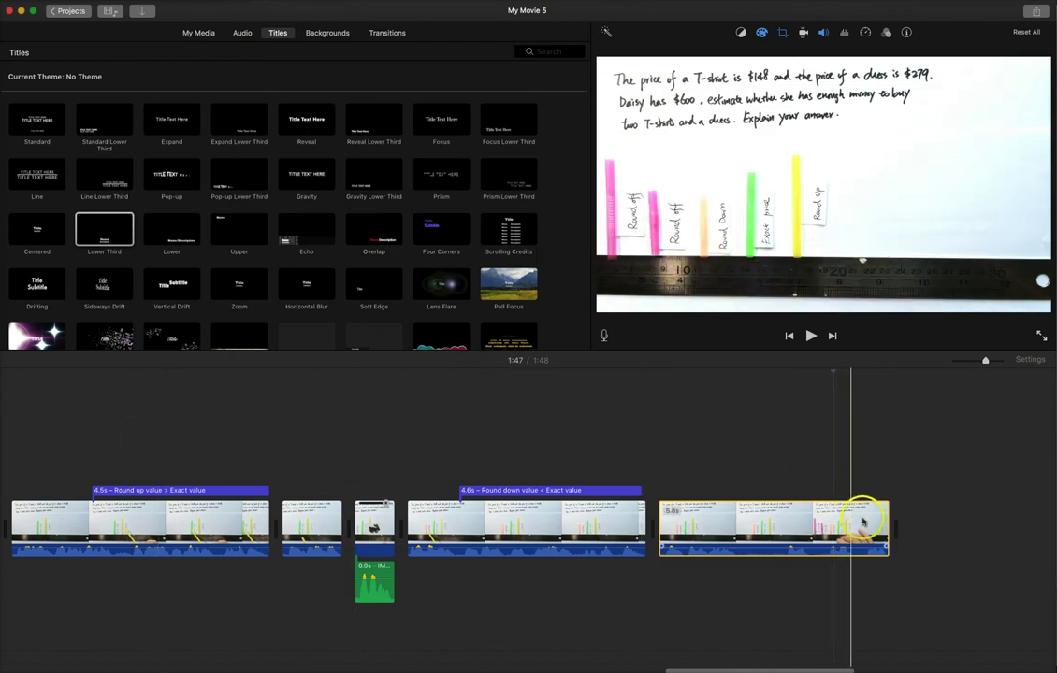
# Step: Look over the edited timeline from the closing clip back to the first clip
pyautogui.hscroll(-3, 790, 531)
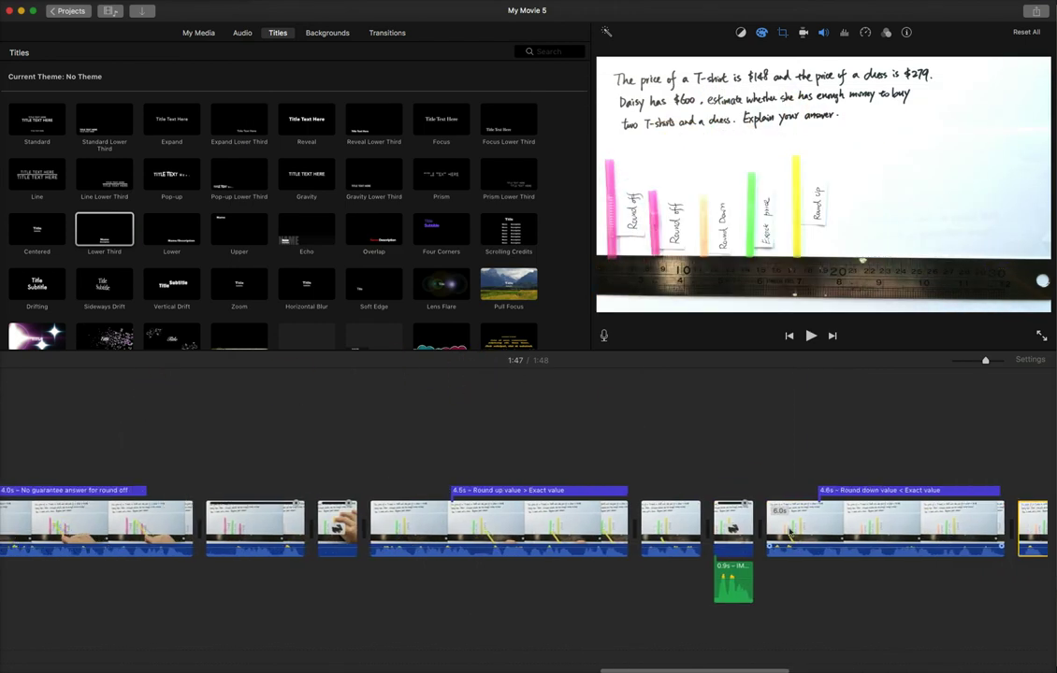
pyautogui.hscroll(10, 790, 531)
pyautogui.hscroll(-10, 791, 531)
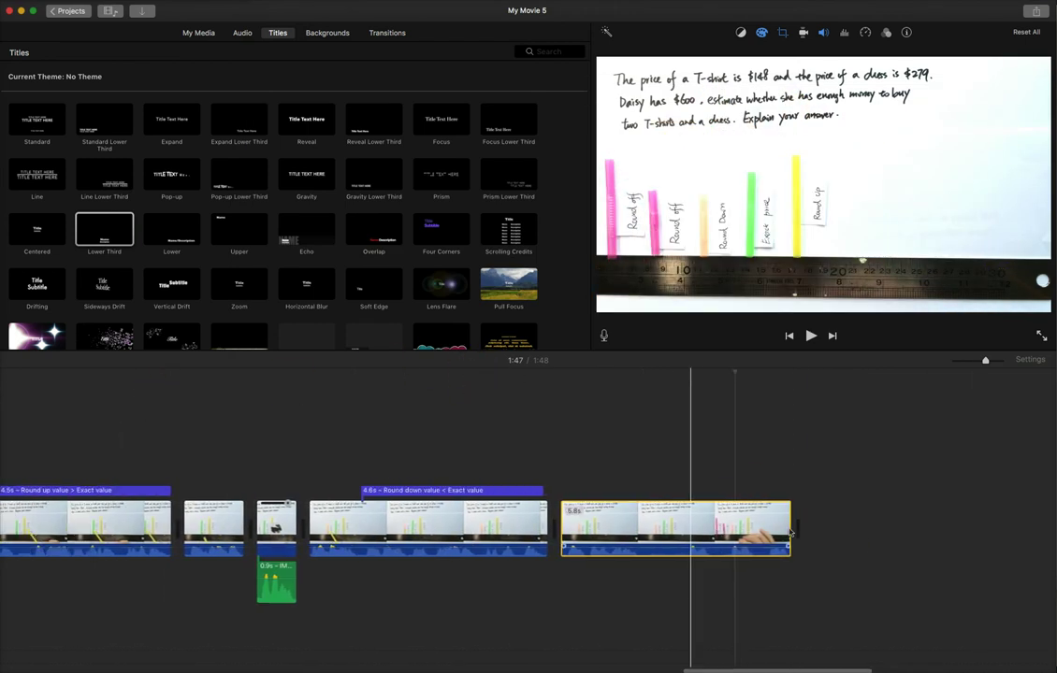
pyautogui.hscroll(-10, 790, 532)
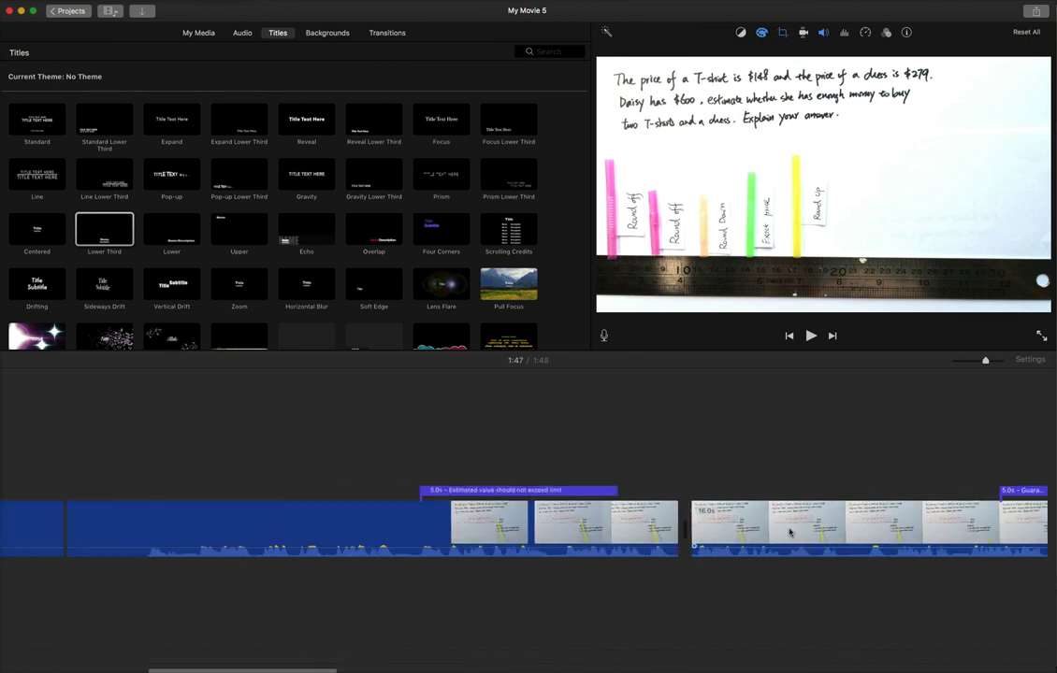
pyautogui.click(488, 534)
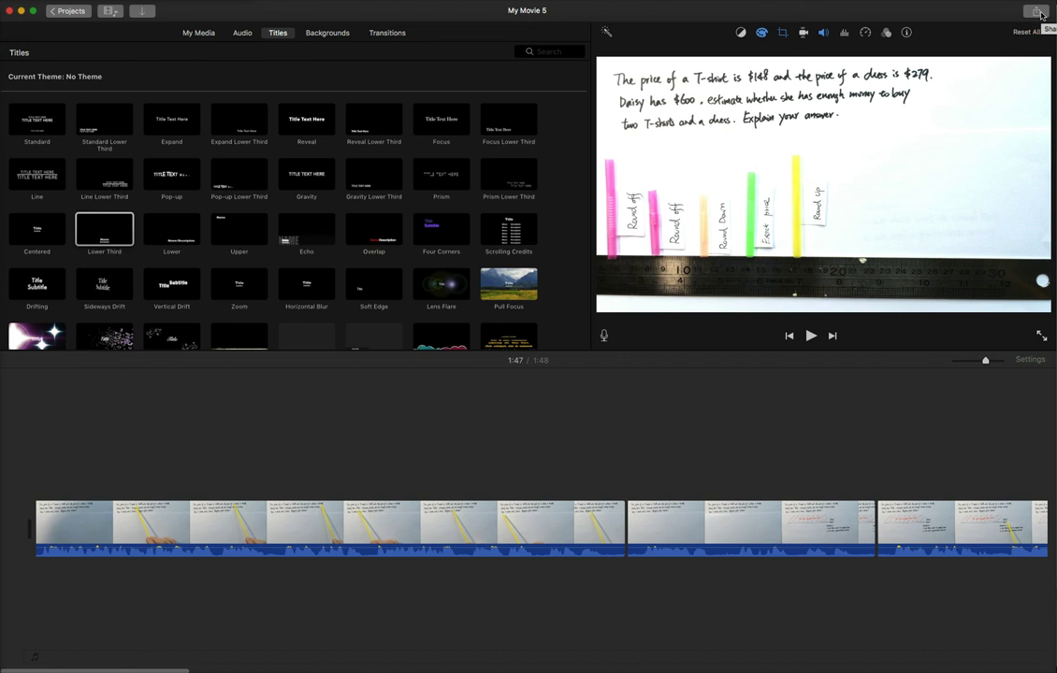
# Step: Close the movie and return to the projects overview, keeping the name My Movie 5
pyautogui.click(1038, 12)
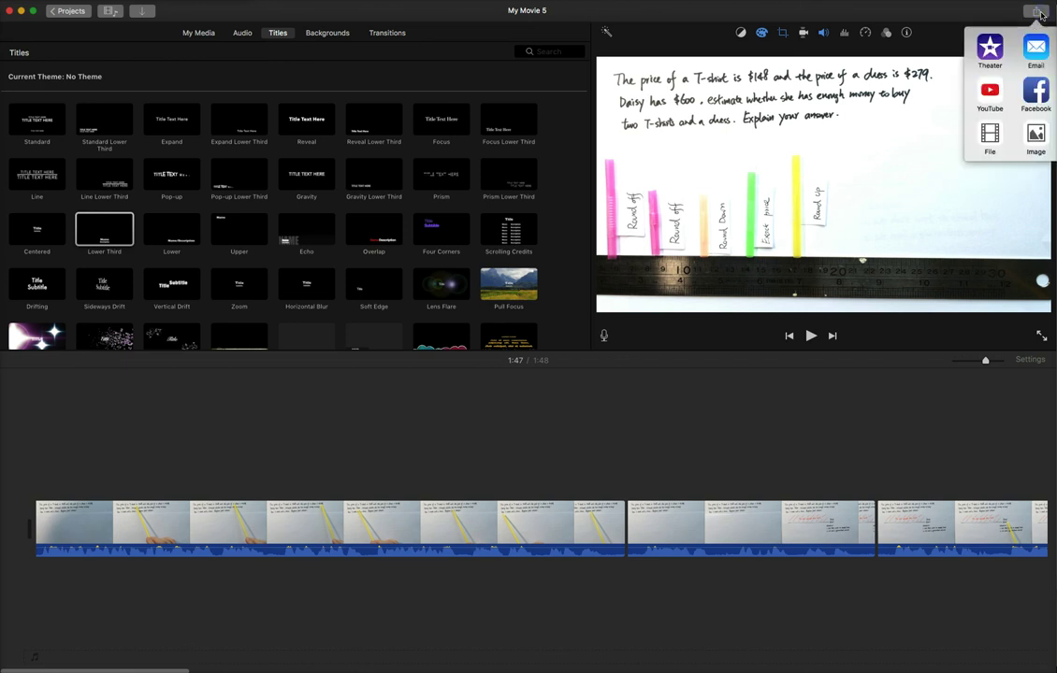
pyautogui.click(968, 19)
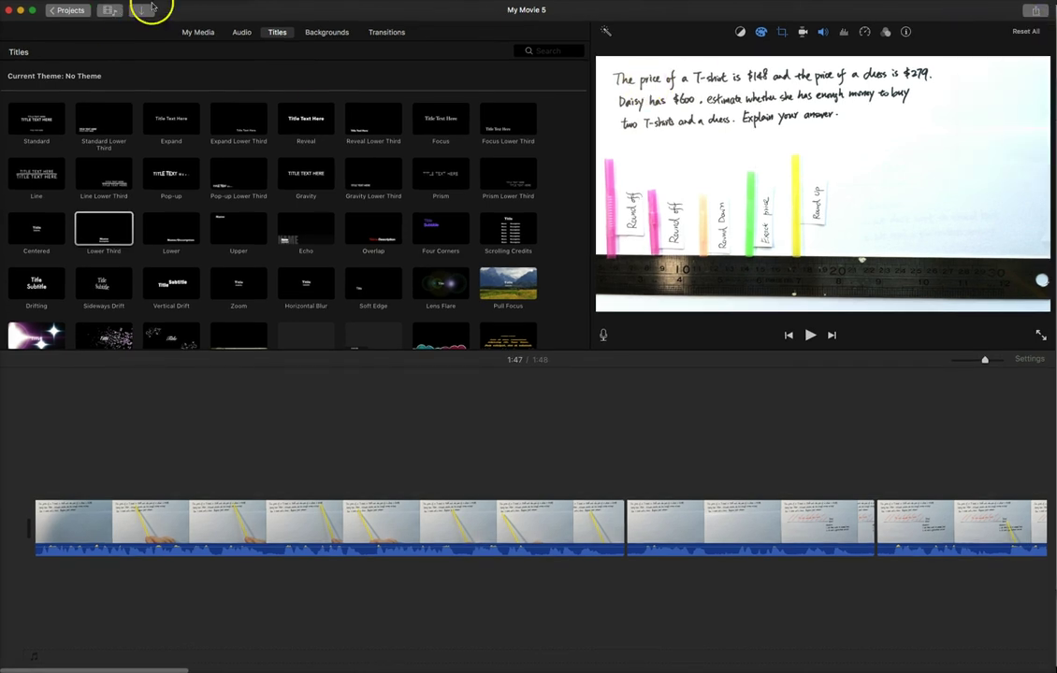
pyautogui.click(62, 11)
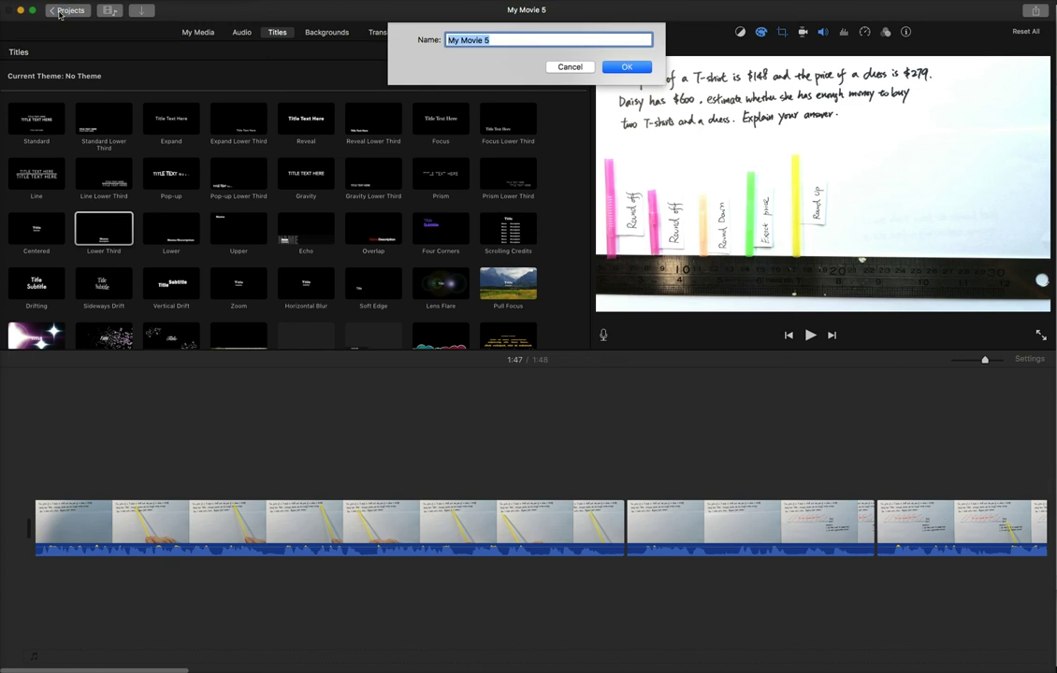
pyautogui.click(612, 67)
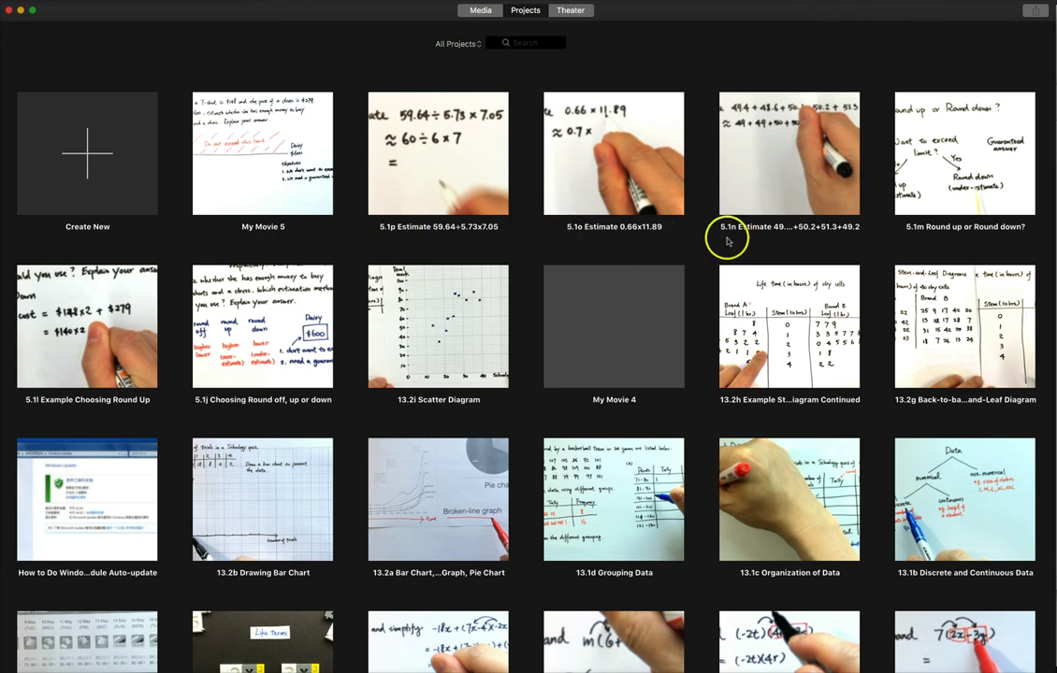
# Step: Rename the My Movie 5 project as "5.1j Example Choosing Round off, up or down", based on the existing 5.1j project's name
pyautogui.moveTo(830, 228)
pyautogui.click(262, 227)
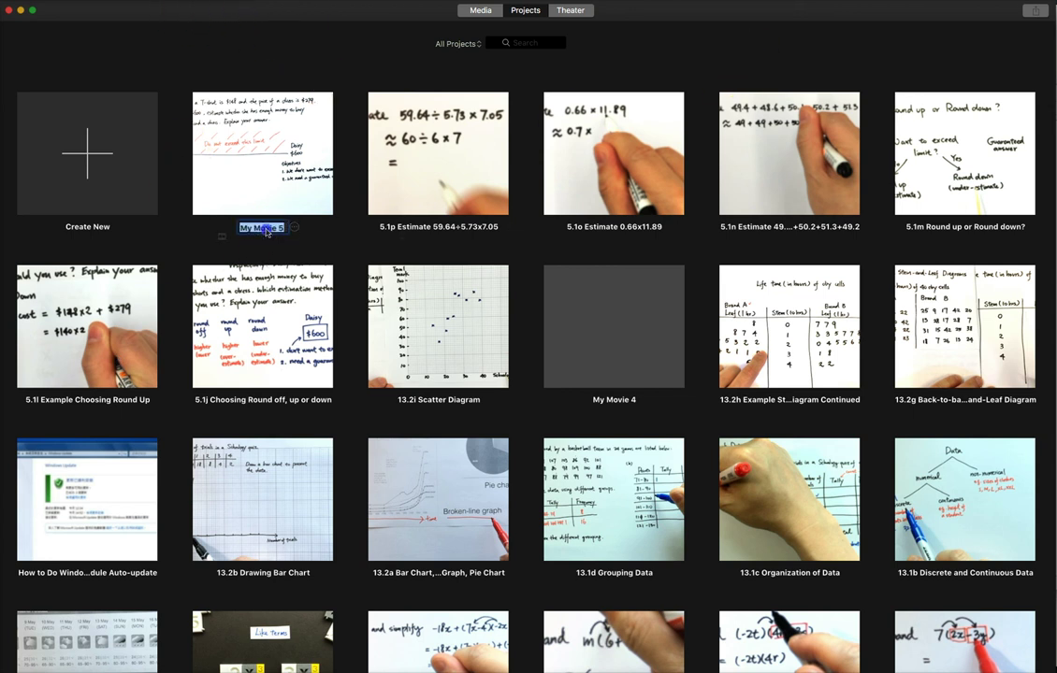
pyautogui.click(270, 400)
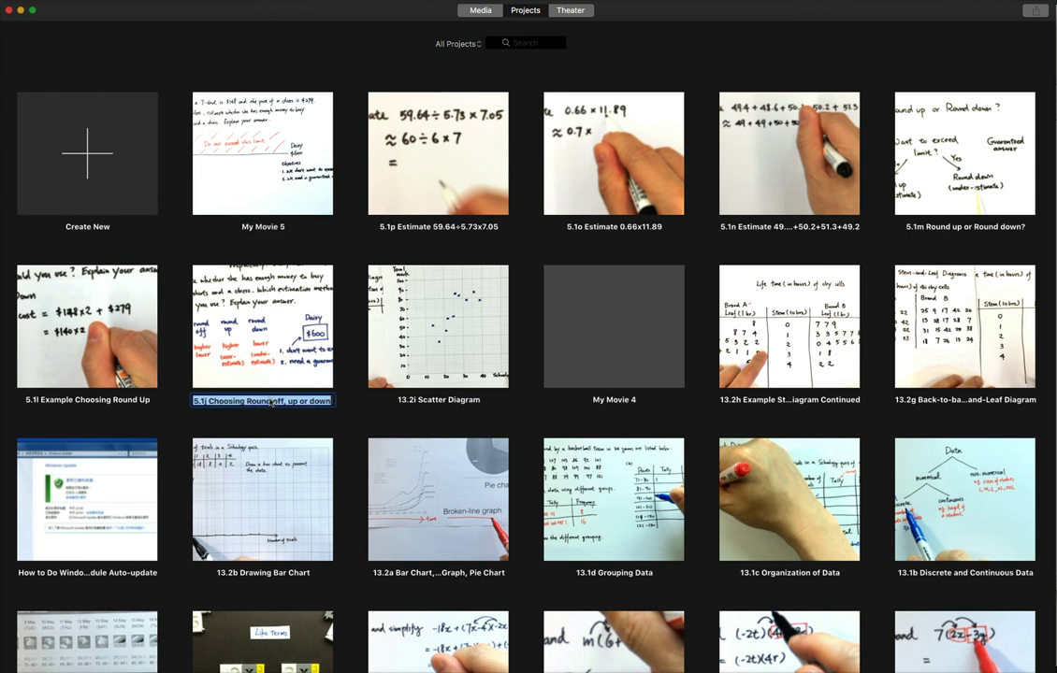
pyautogui.click(358, 419)
pyautogui.moveTo(295, 357)
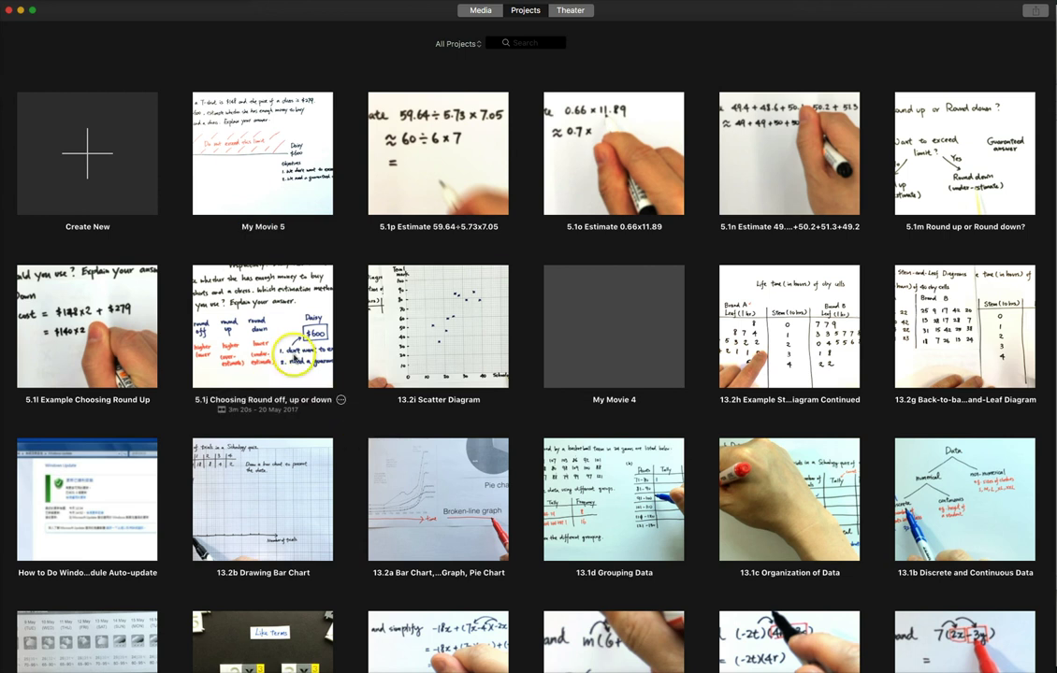
pyautogui.click(260, 227)
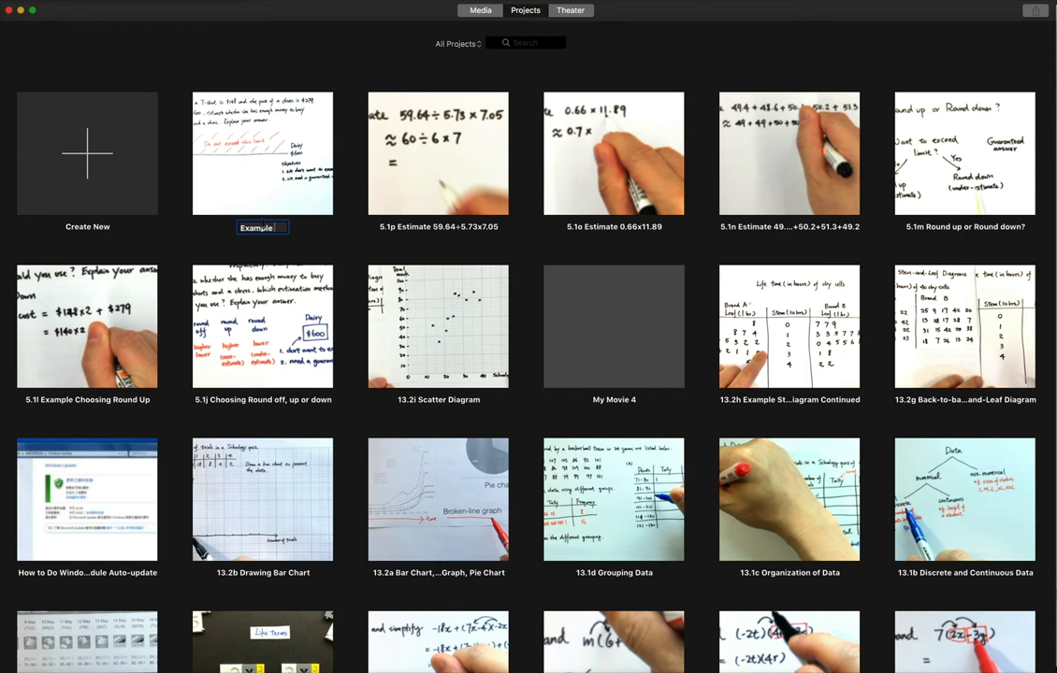
pyautogui.press('Return')
# Step: Publish the 5.1j Example project to YouTube in HD 1080p, with the Education category and Public privacy
pyautogui.click(264, 182)
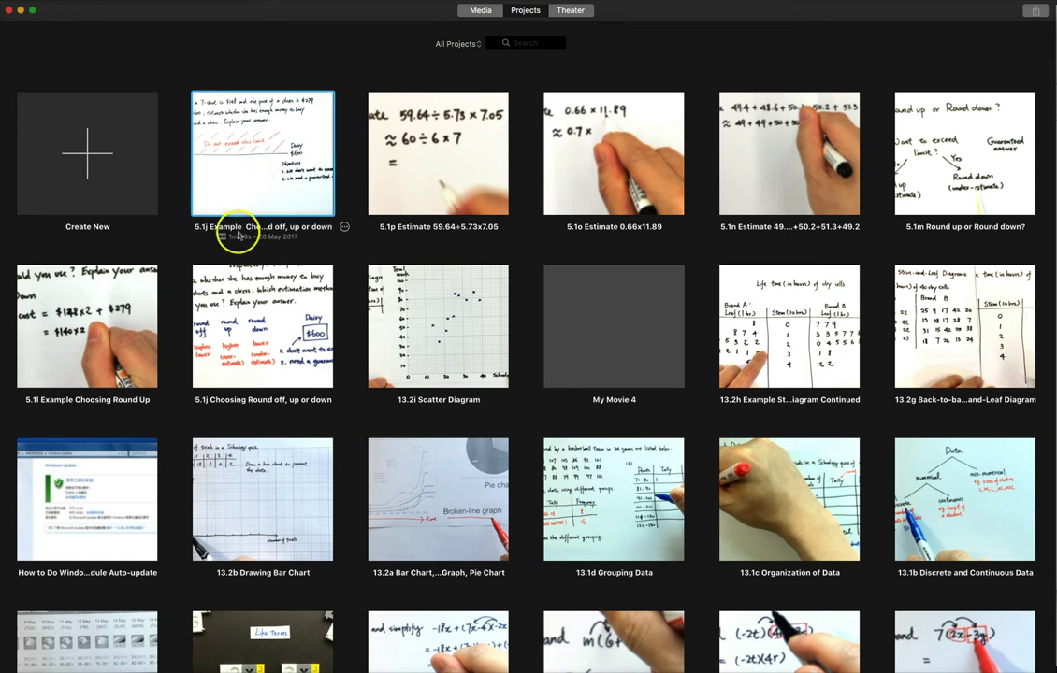
pyautogui.click(1038, 13)
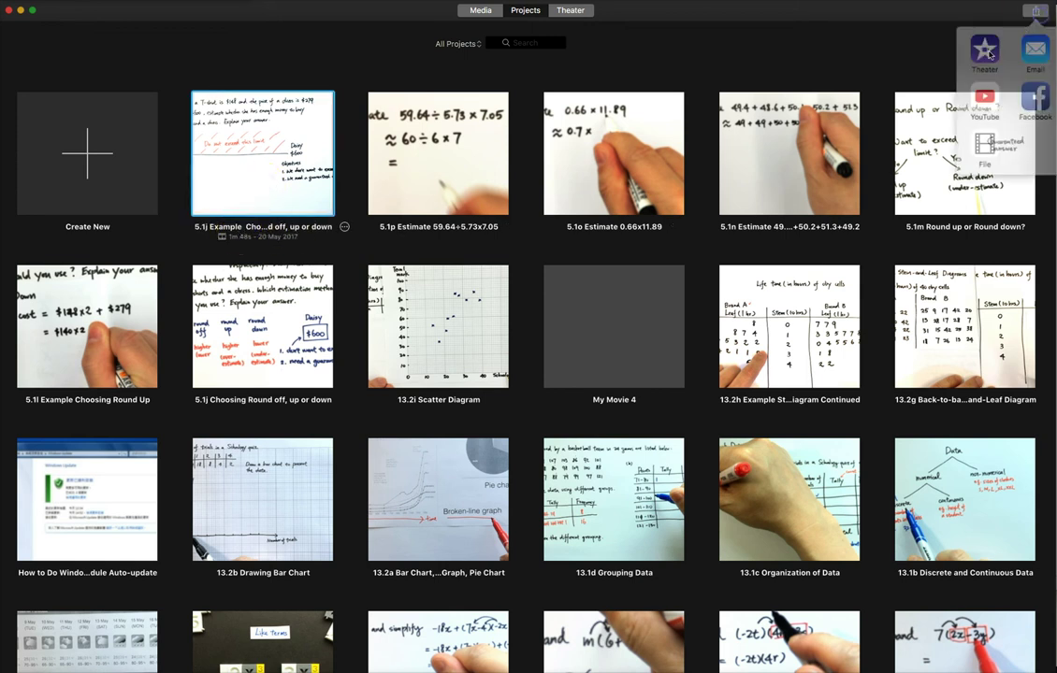
pyautogui.click(989, 94)
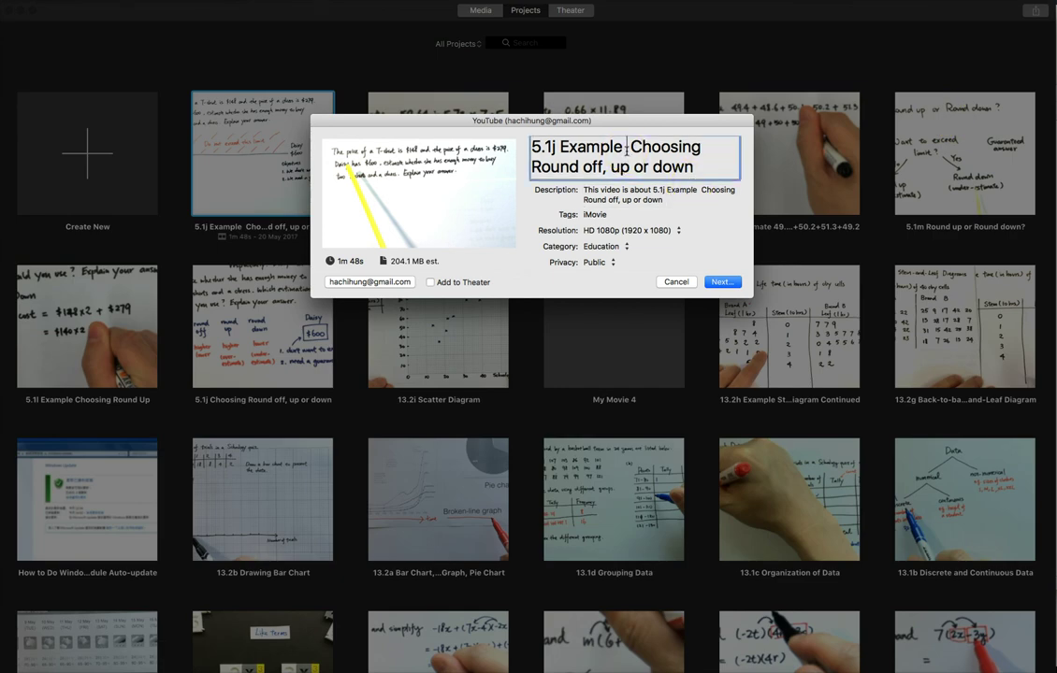
pyautogui.click(726, 285)
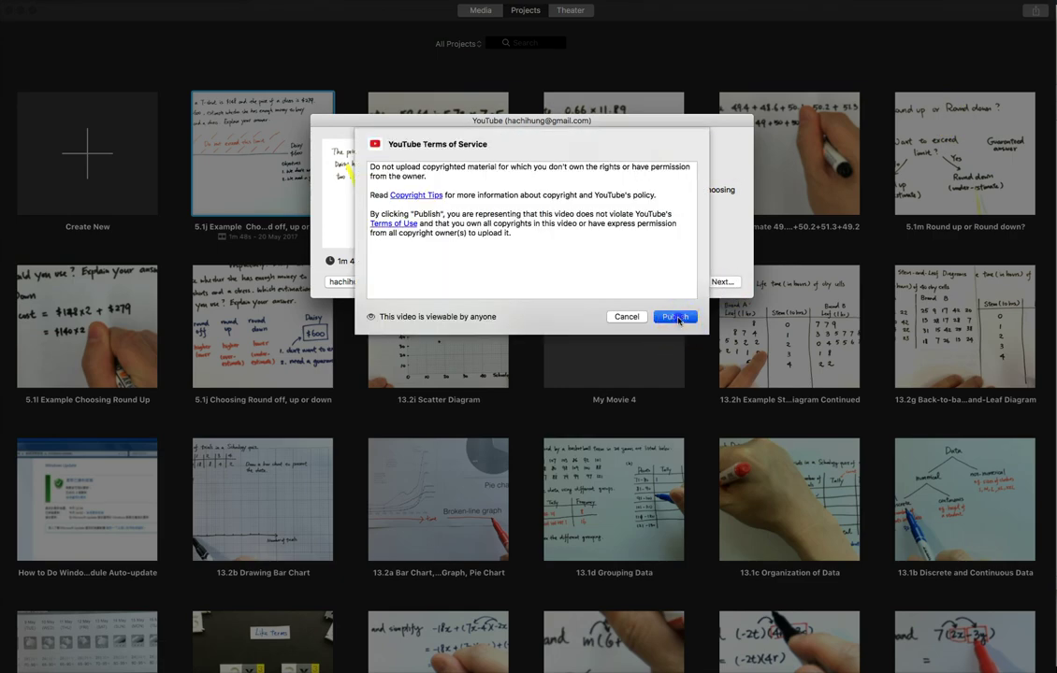
pyautogui.click(676, 317)
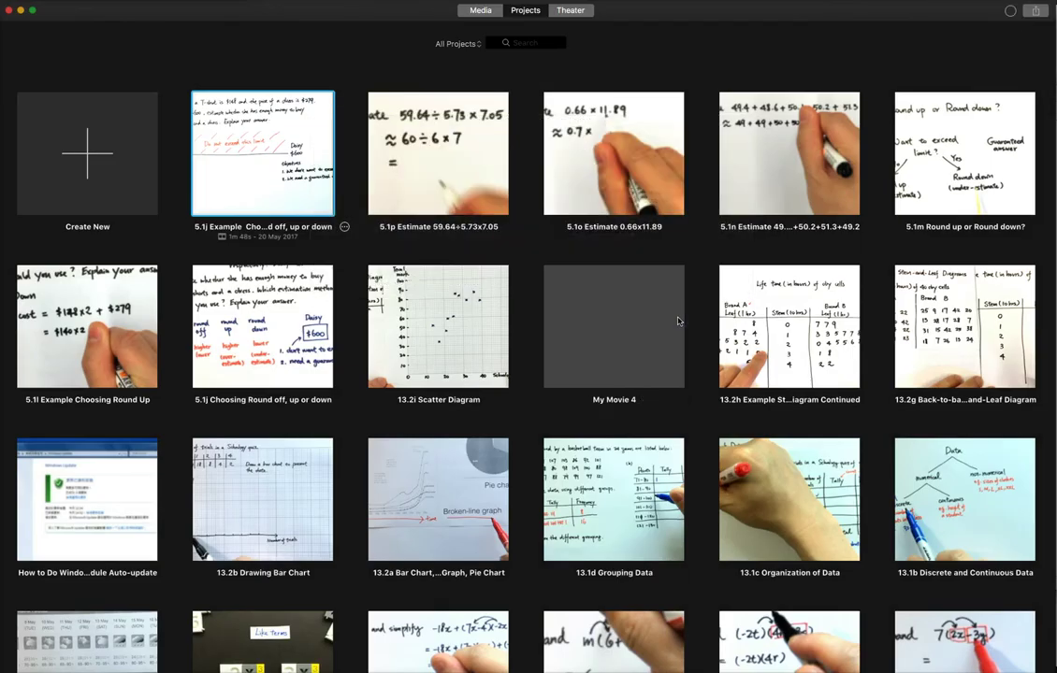